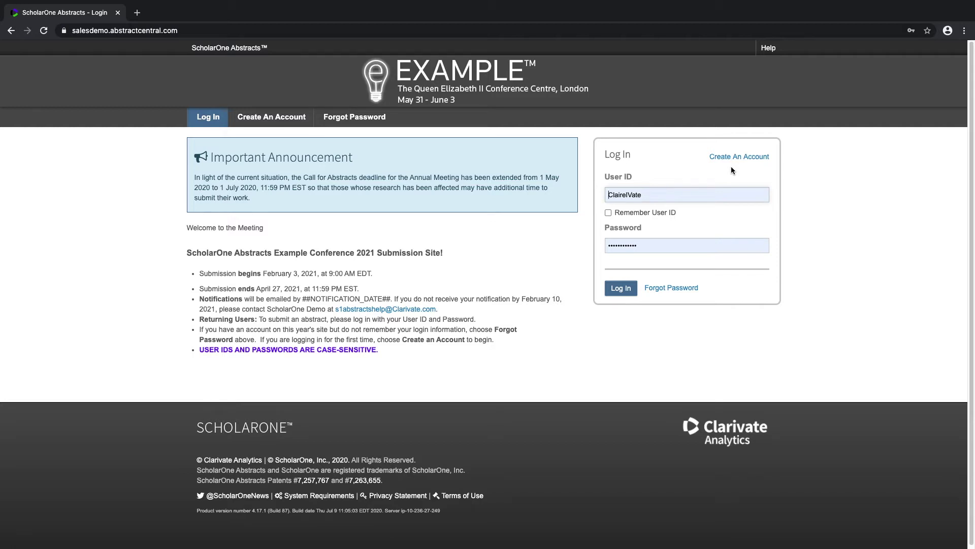
Browse the ScholarOne Abstracts support site, then return to the login page
left_click(772, 54)
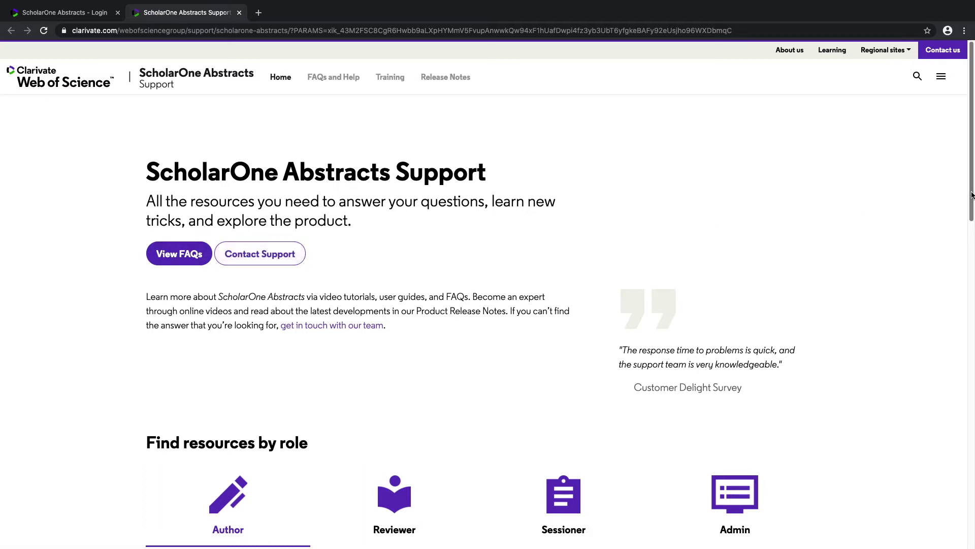
left_click_drag(968, 192, 962, 437)
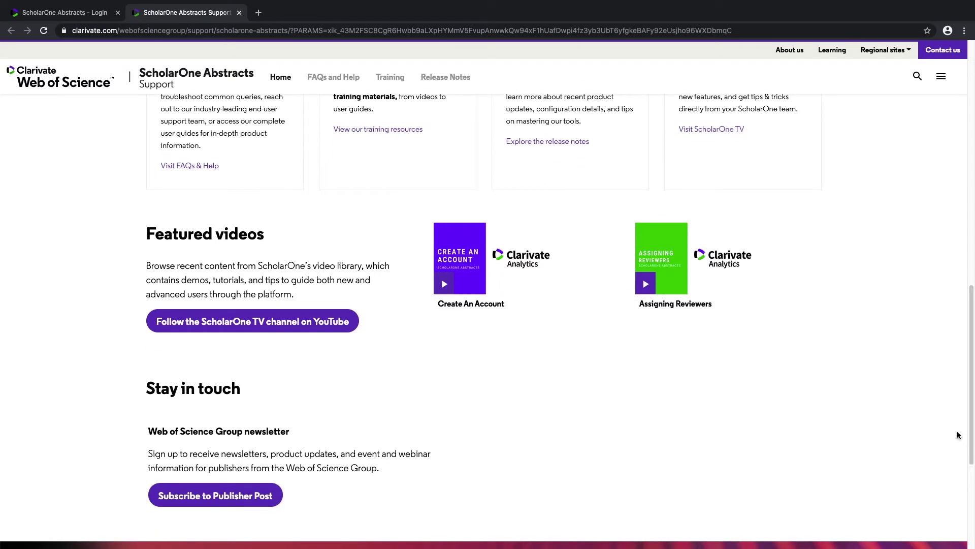
left_click(238, 12)
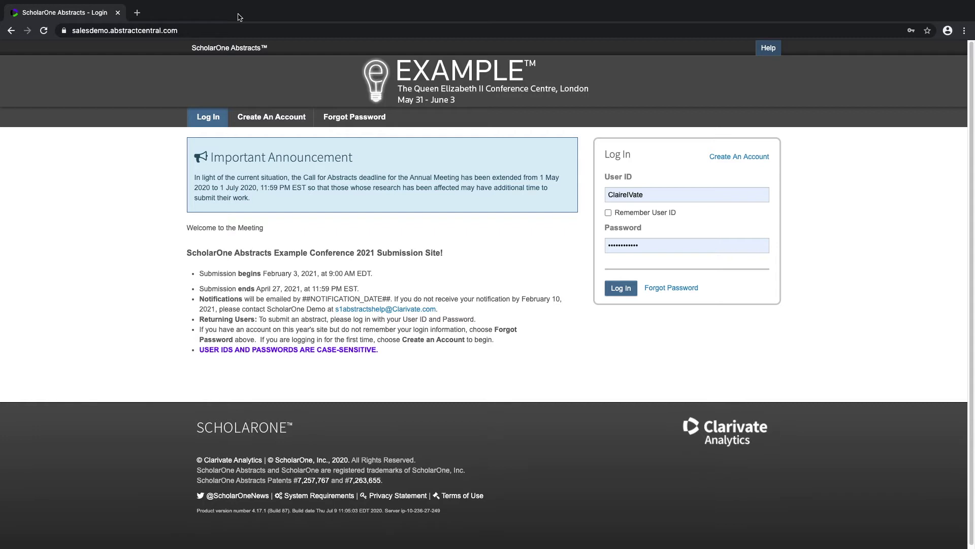
Start a new account and select Acute Care as an area of expertise
left_click(307, 124)
left_click(308, 124)
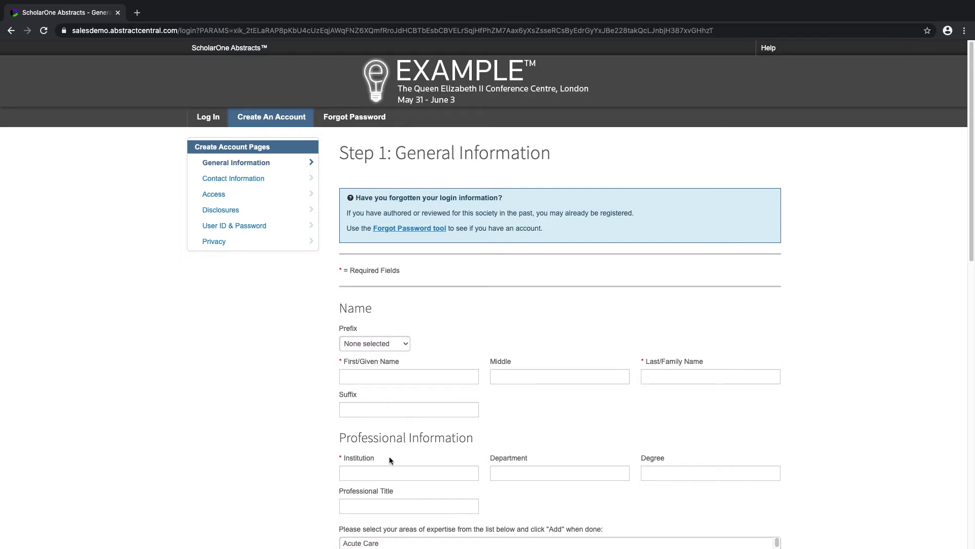
left_click_drag(968, 190, 968, 302)
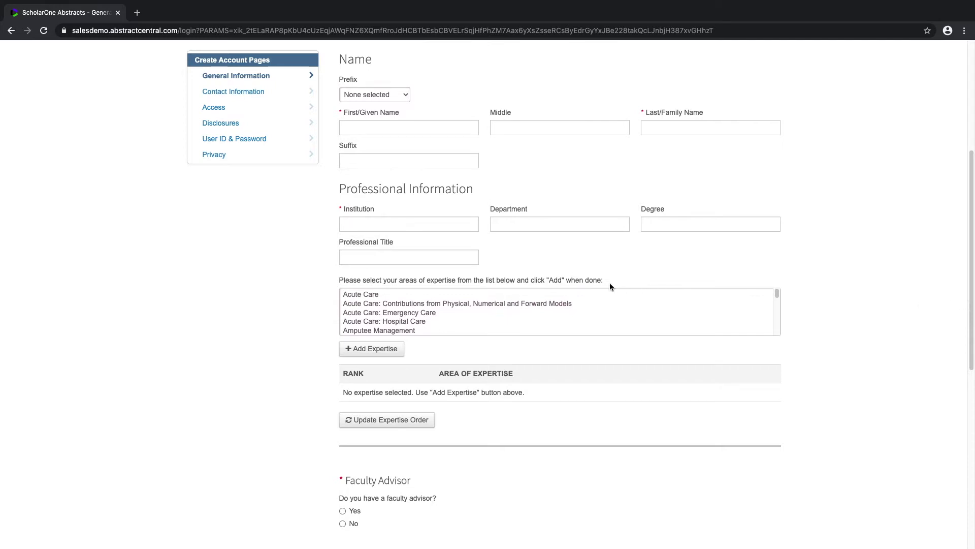
left_click(377, 296)
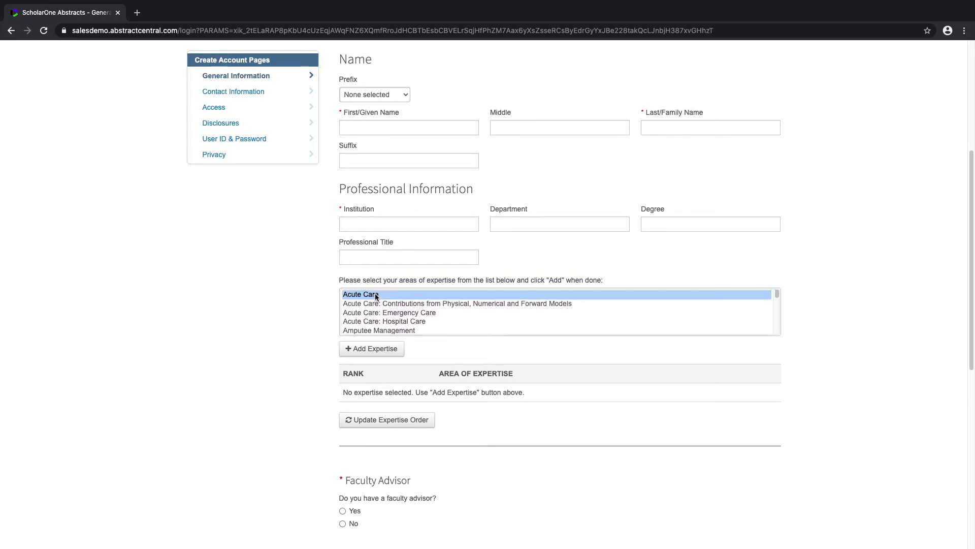
left_click_drag(969, 283, 967, 211)
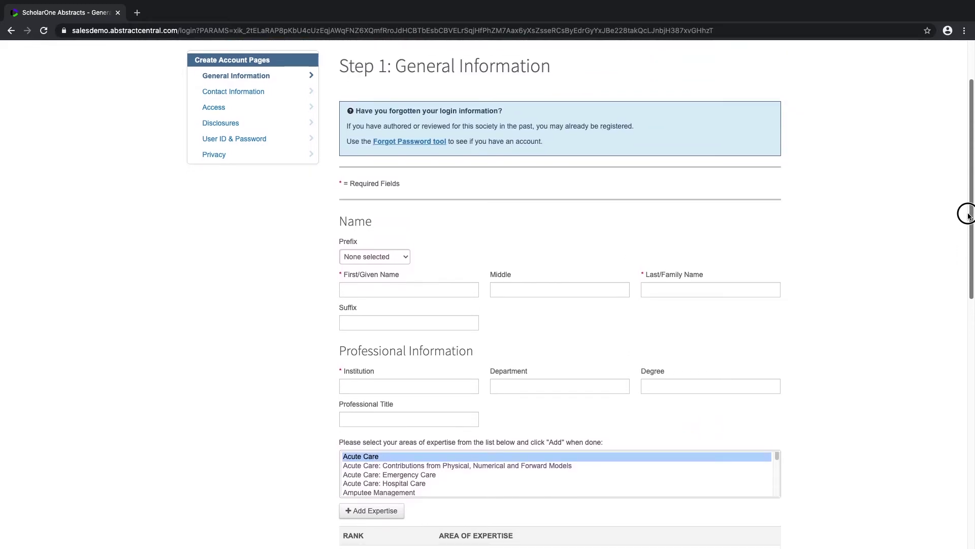
Fill in the saved first and last name, pick University of California Los Angeles, and submit
left_click(425, 288)
left_click(370, 312)
left_click(658, 290)
left_click(659, 311)
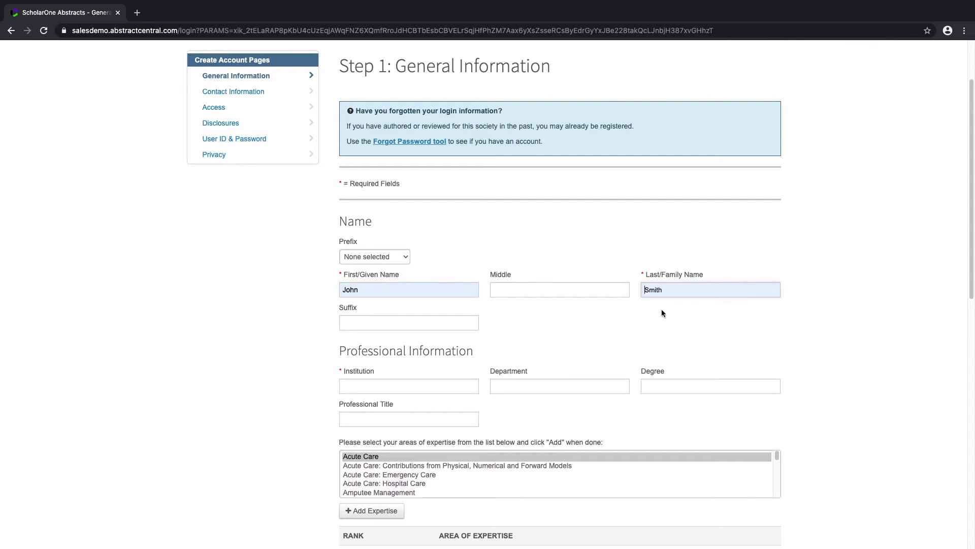
left_click(388, 383)
type("UCLA")
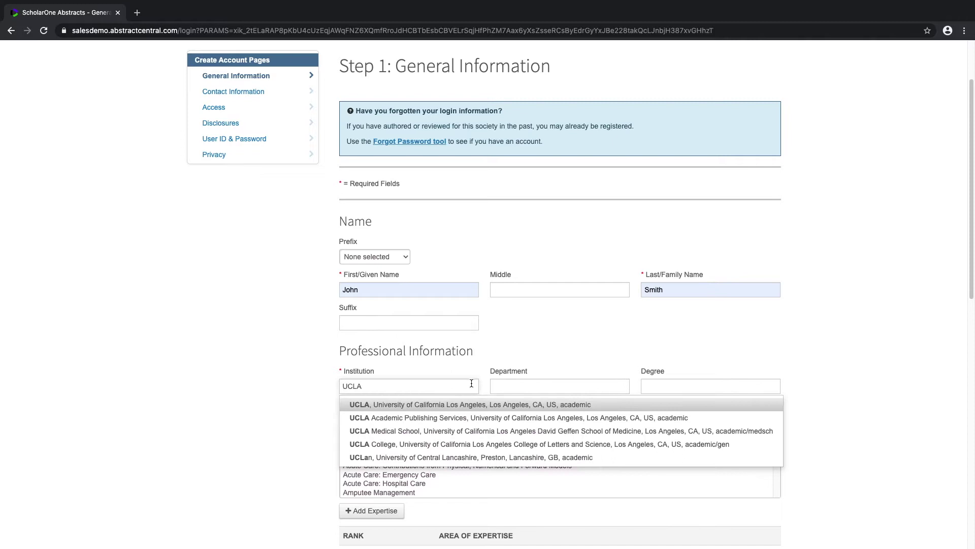
left_click(476, 404)
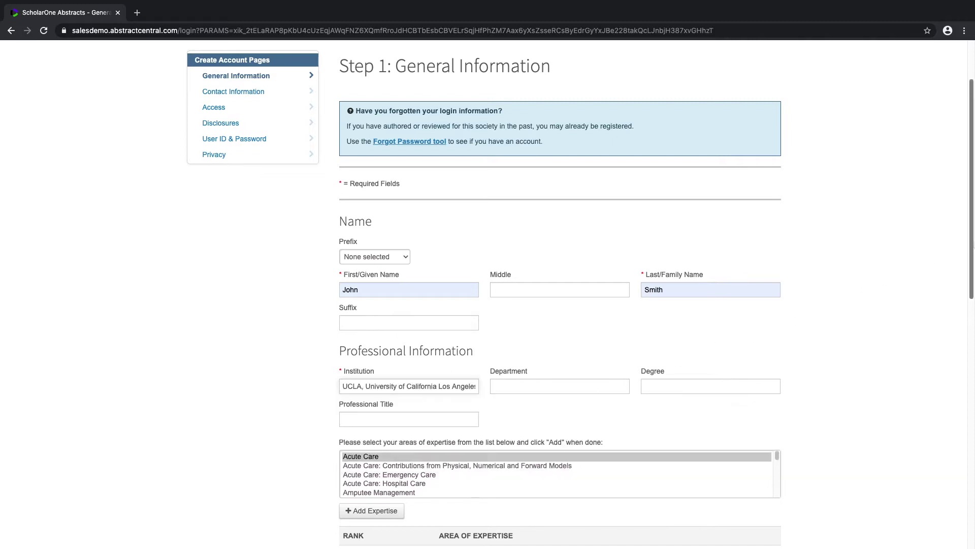
left_click_drag(969, 246, 920, 440)
left_click(753, 503)
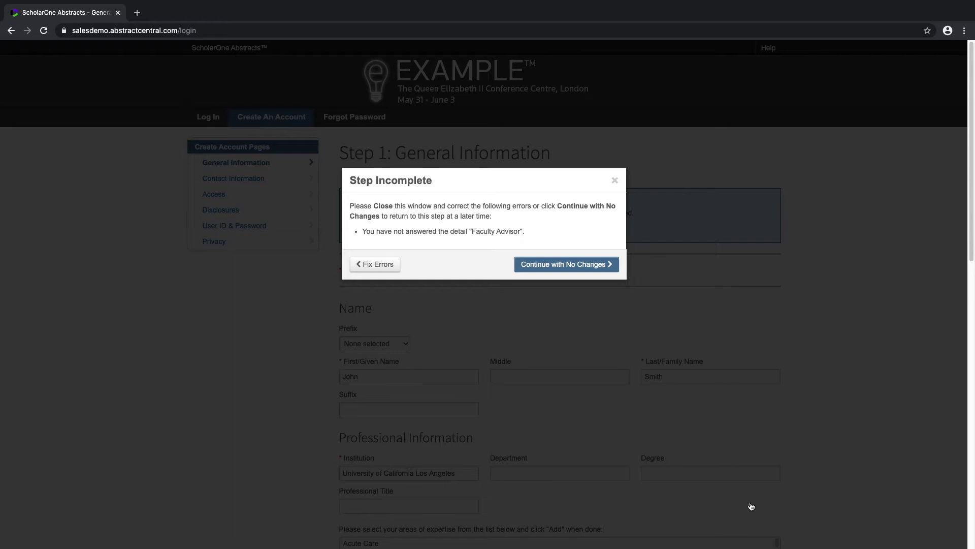
Answer No to the Faculty Advisor question and submit the General Information step
left_click(394, 268)
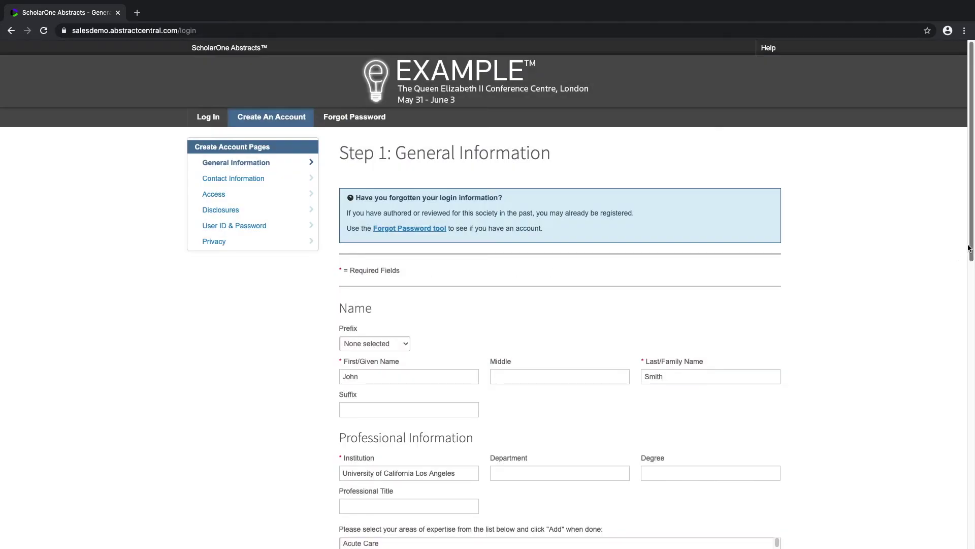
left_click_drag(968, 243, 959, 462)
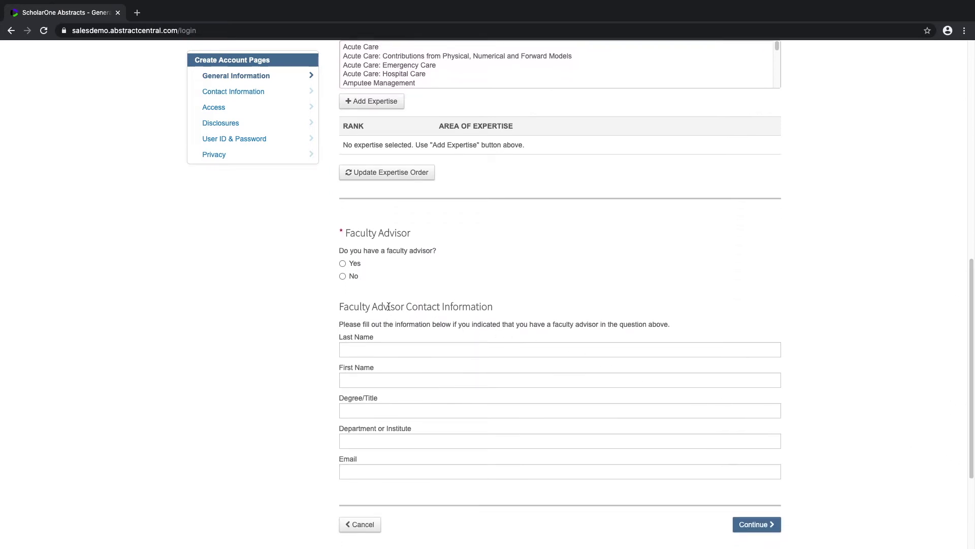
left_click(342, 277)
left_click(768, 531)
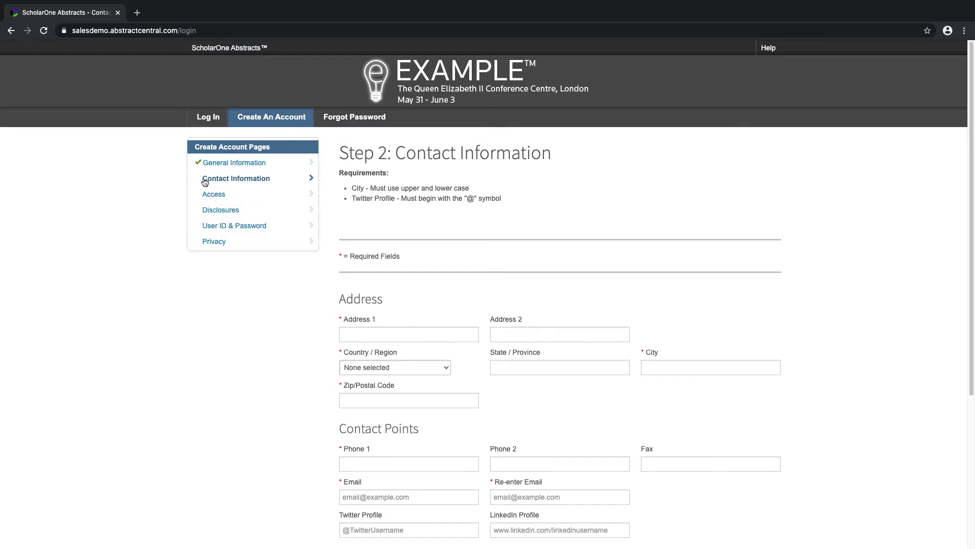
Enter the address in Los Angeles, California, United States, with a postal code and phone number
left_click(203, 162)
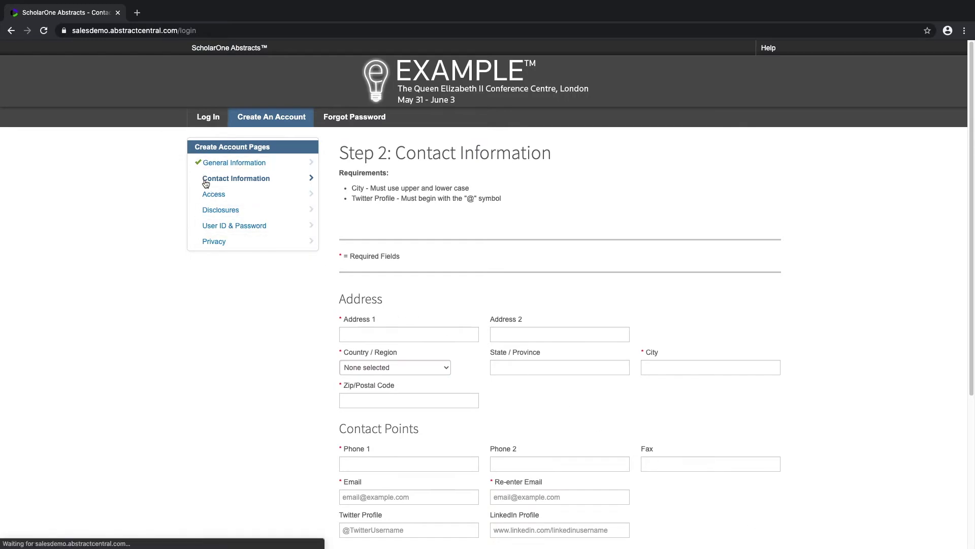
left_click(362, 333)
type("Address1")
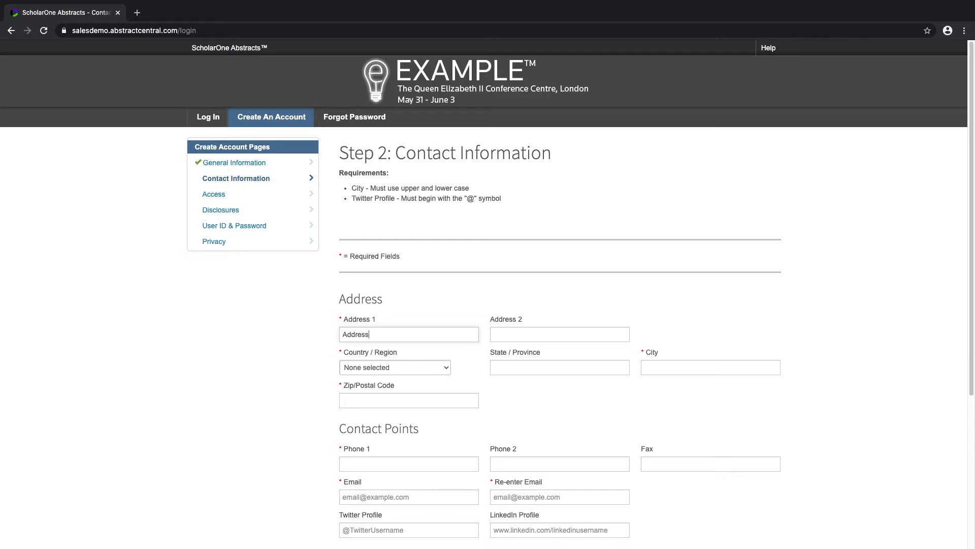
left_click(405, 368)
left_click(514, 359)
left_click(522, 364)
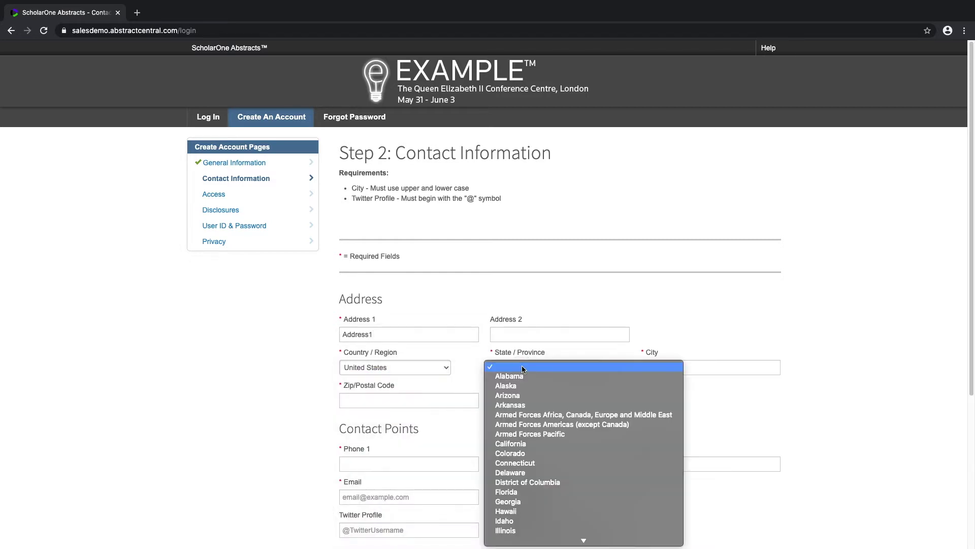
left_click(522, 446)
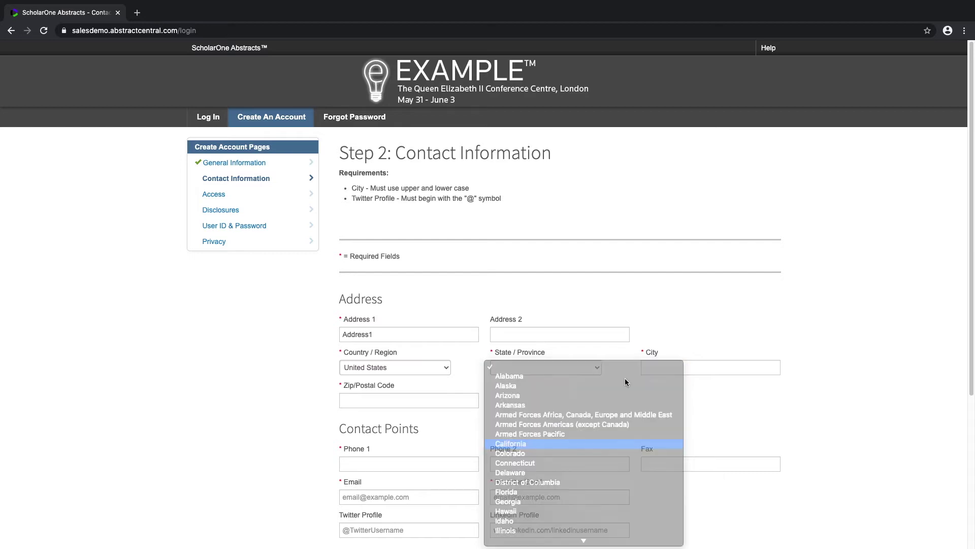
left_click(656, 371)
left_click(661, 392)
left_click(433, 401)
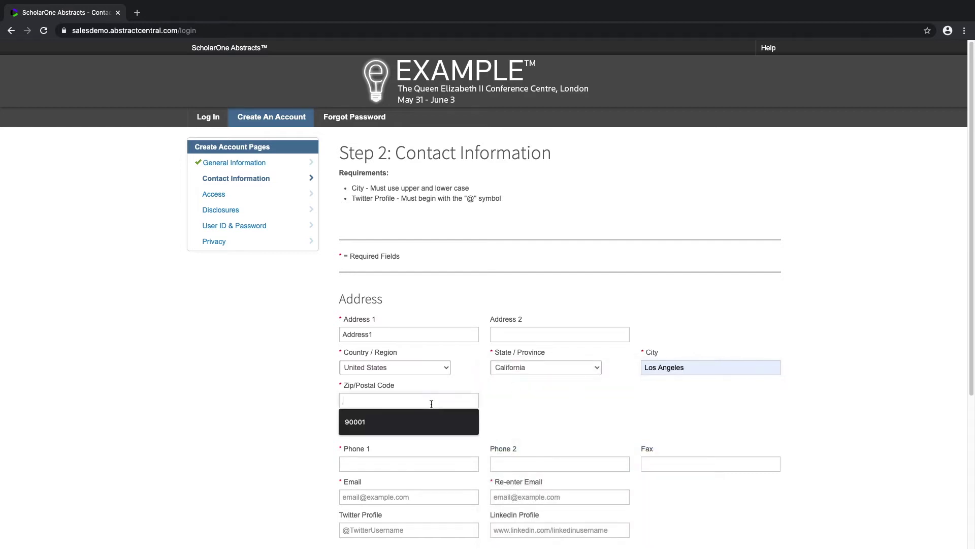
left_click(388, 424)
type("123456789")
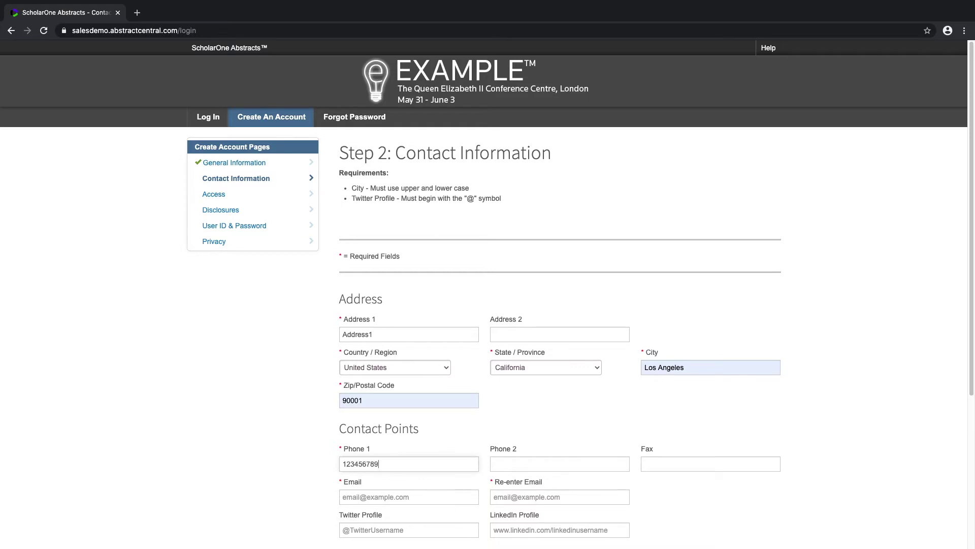
Fill matching e-mail and confirmation e-mail addresses from saved entries, then submit the contact step
left_click(383, 490)
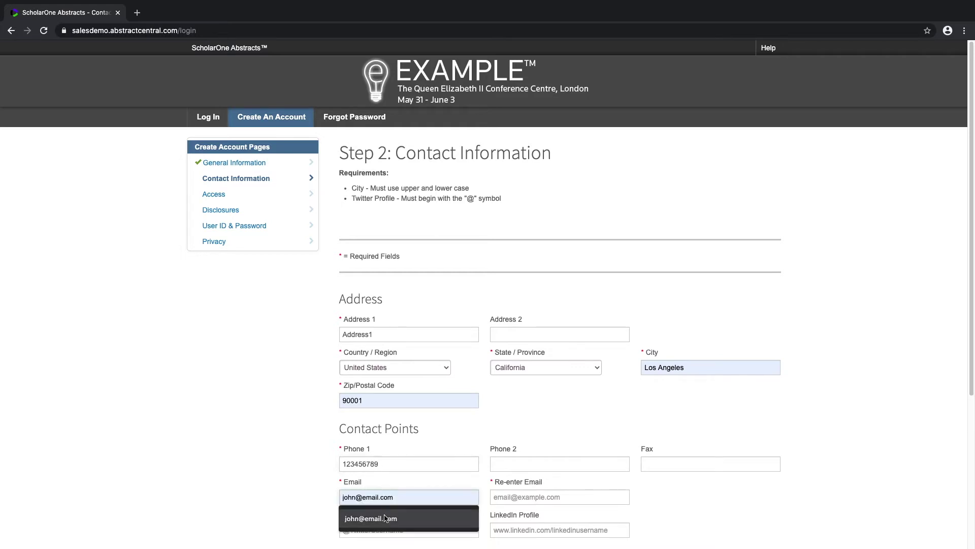
left_click(385, 518)
left_click(359, 497)
type("1")
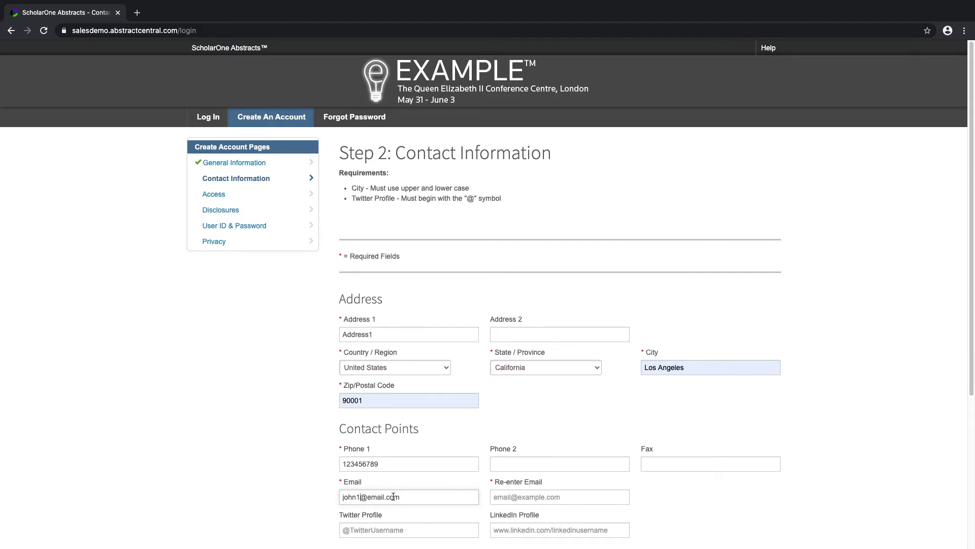
left_click_drag(403, 497, 325, 497)
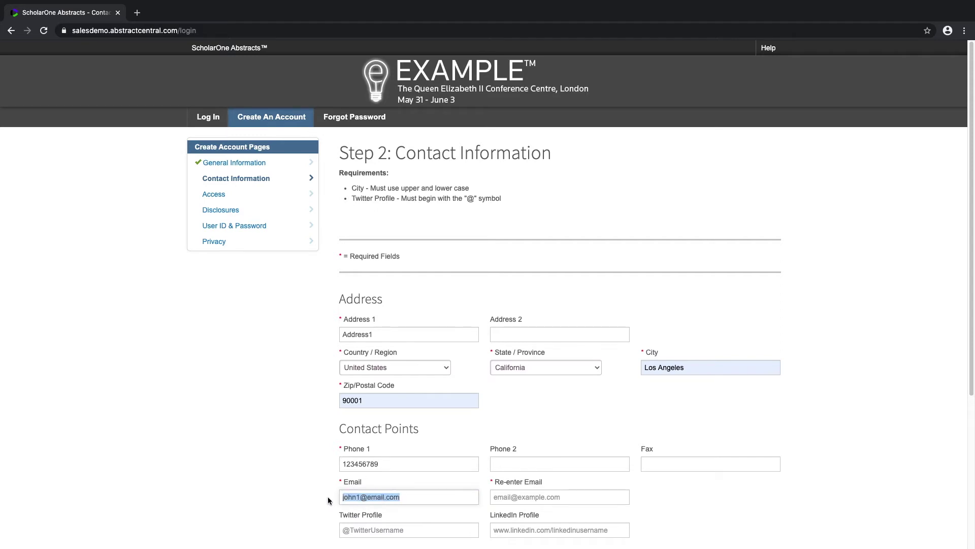
left_click(522, 497)
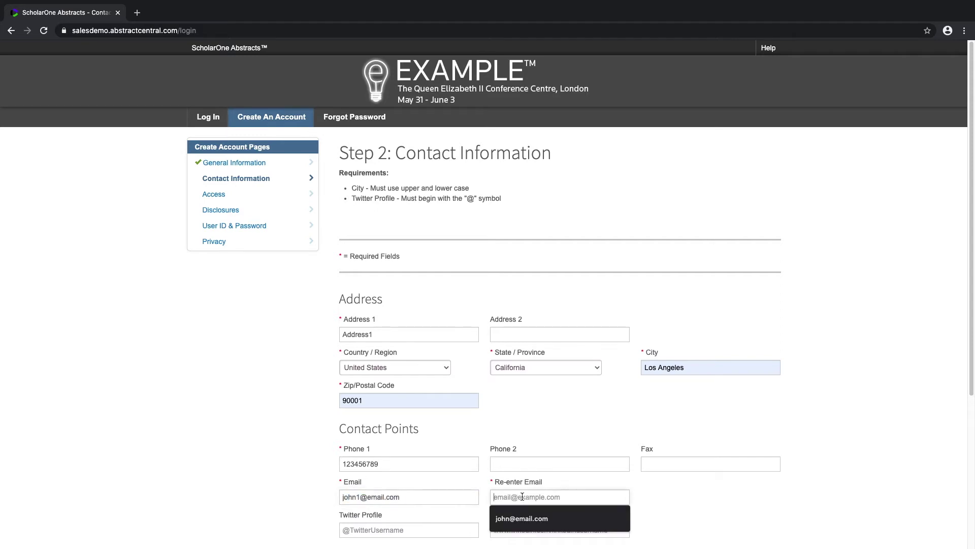
left_click(527, 514)
left_click(510, 498)
type("1@email.com")
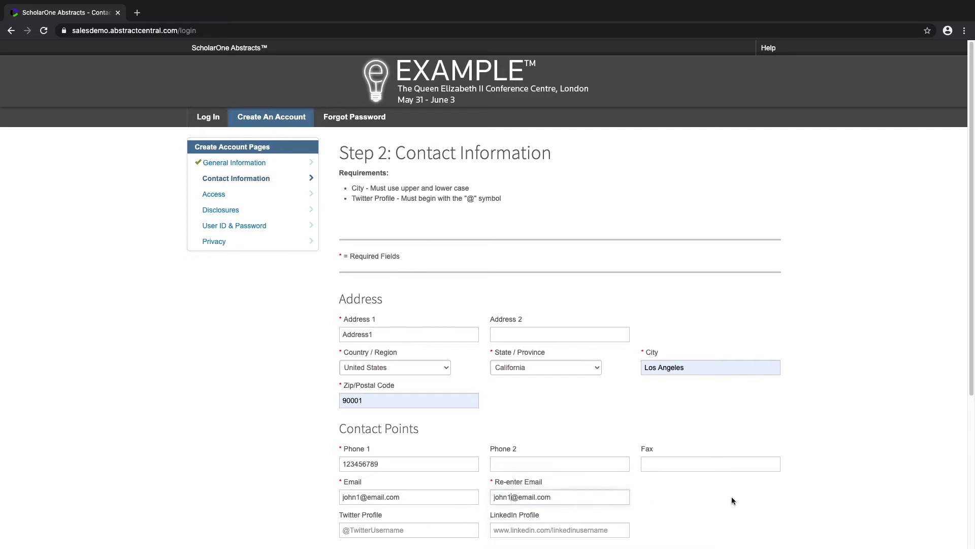
scroll(727, 492, "down", 4)
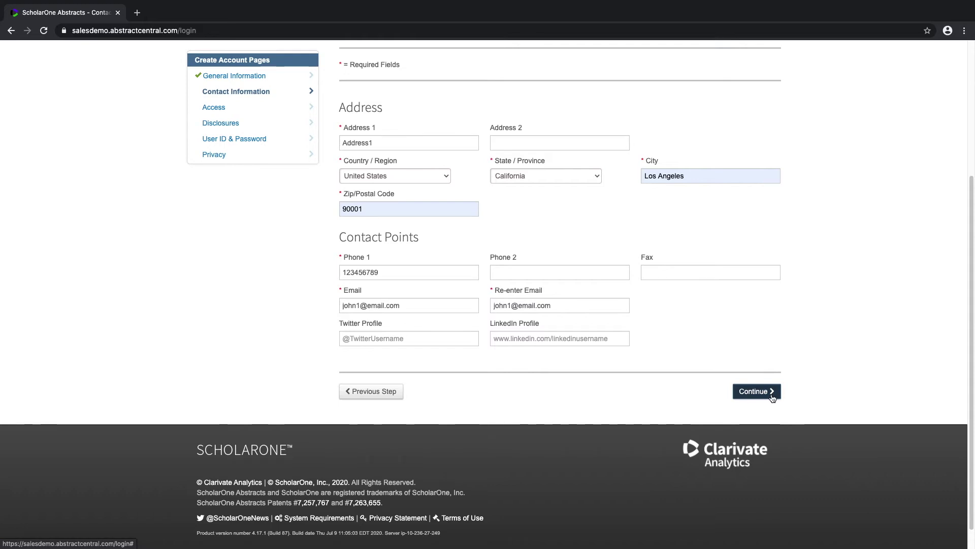
left_click(756, 391)
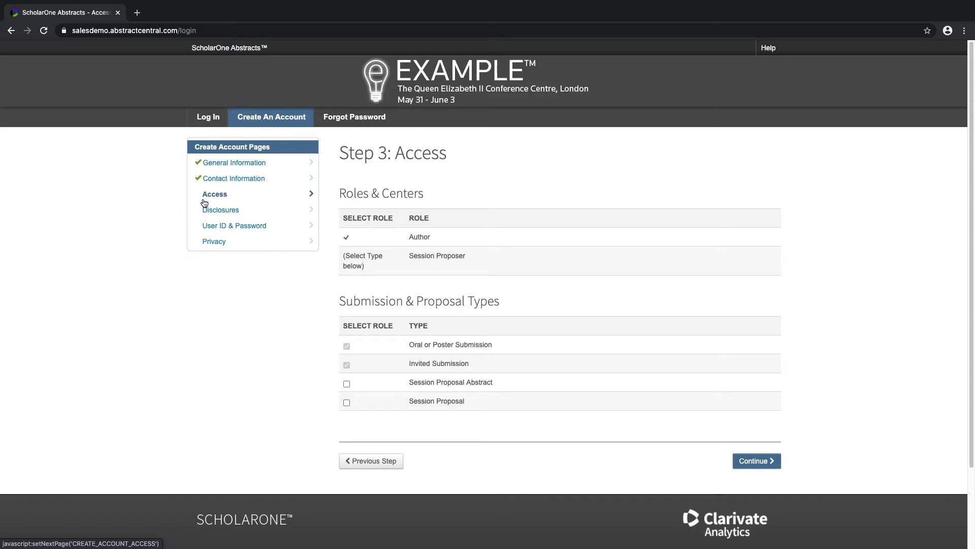
Declare no relevant financial relationships on the Disclosures step, then go to User ID & Password
left_click(204, 216)
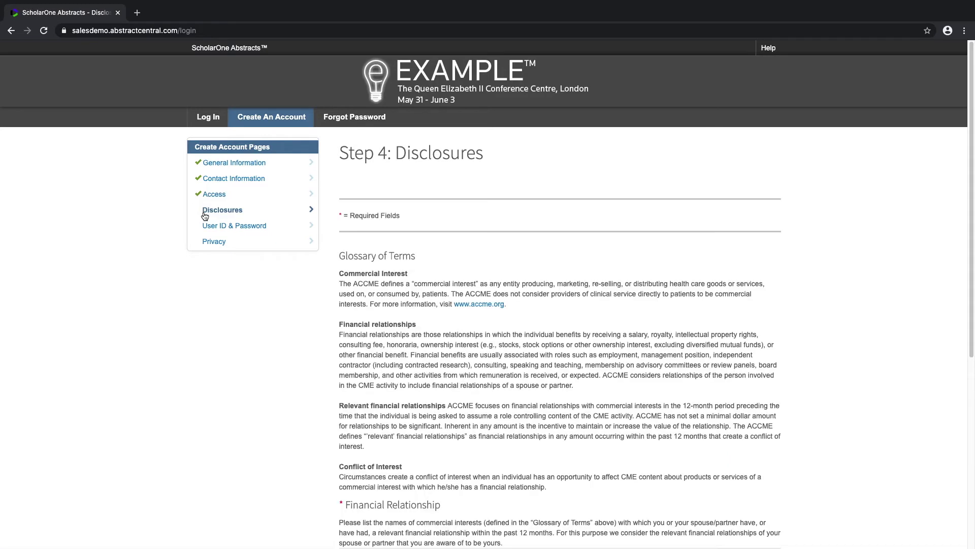
left_click_drag(971, 196, 970, 446)
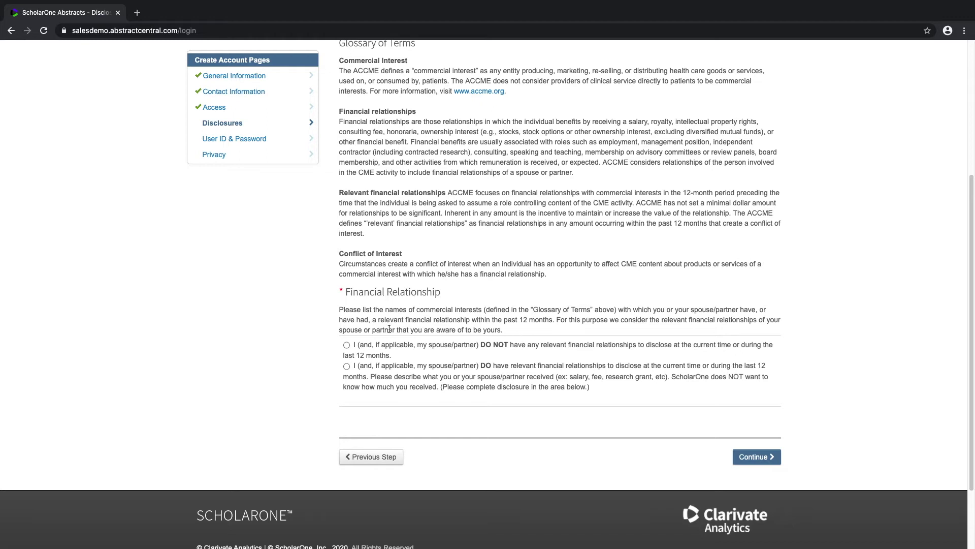
left_click(347, 346)
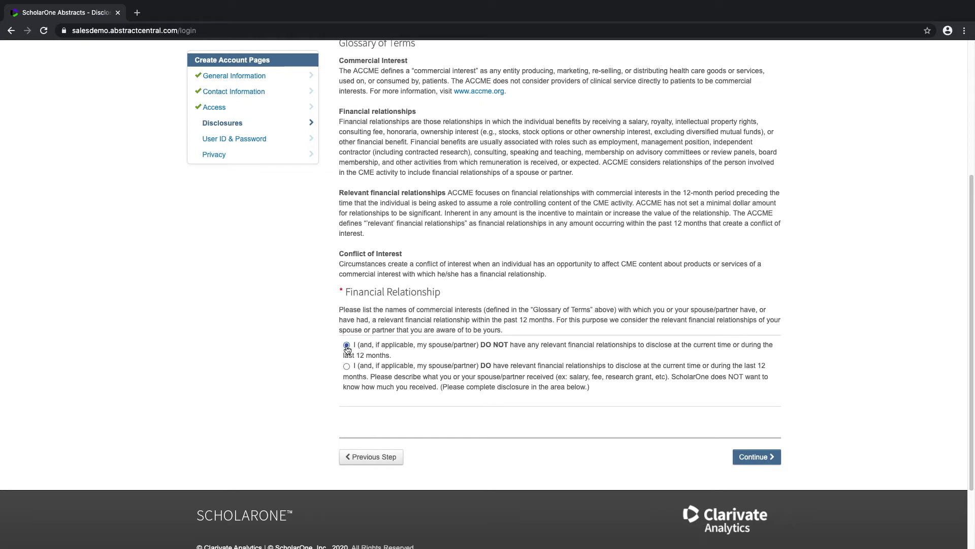
left_click(227, 141)
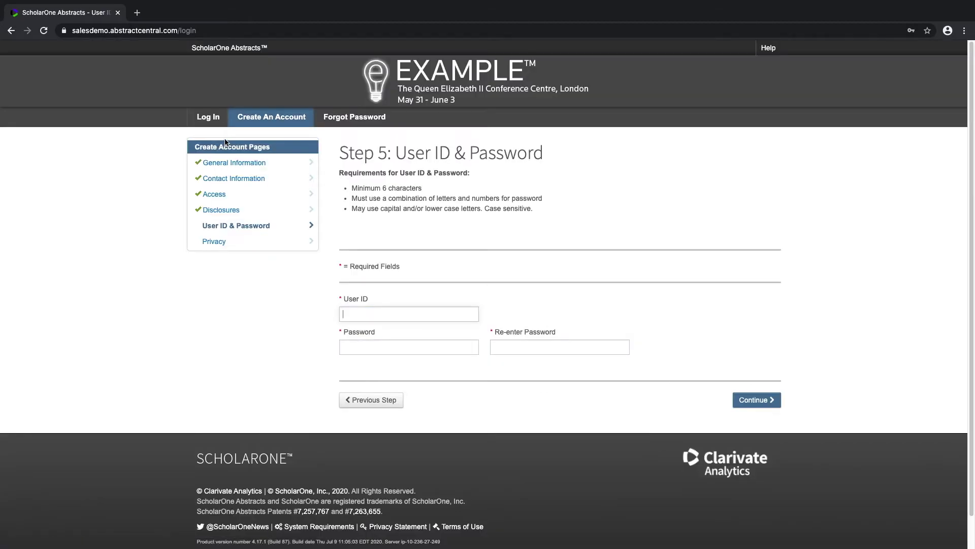
Enter a user ID and the password twice, acknowledge the privacy policies, and create the account
left_click(346, 315)
type("johnsmith20••••••••")
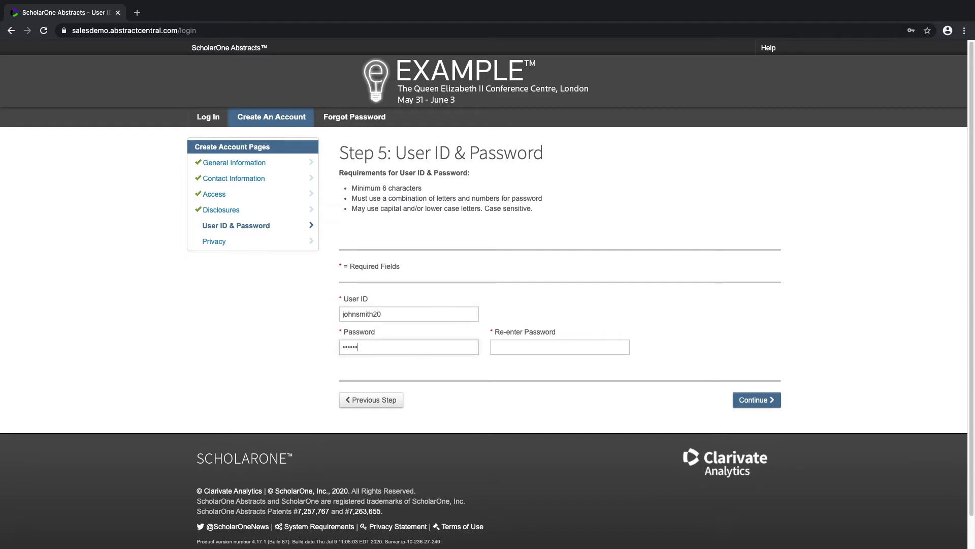
type("•••")
left_click(559, 347)
type("•••••••••••")
left_click(755, 400)
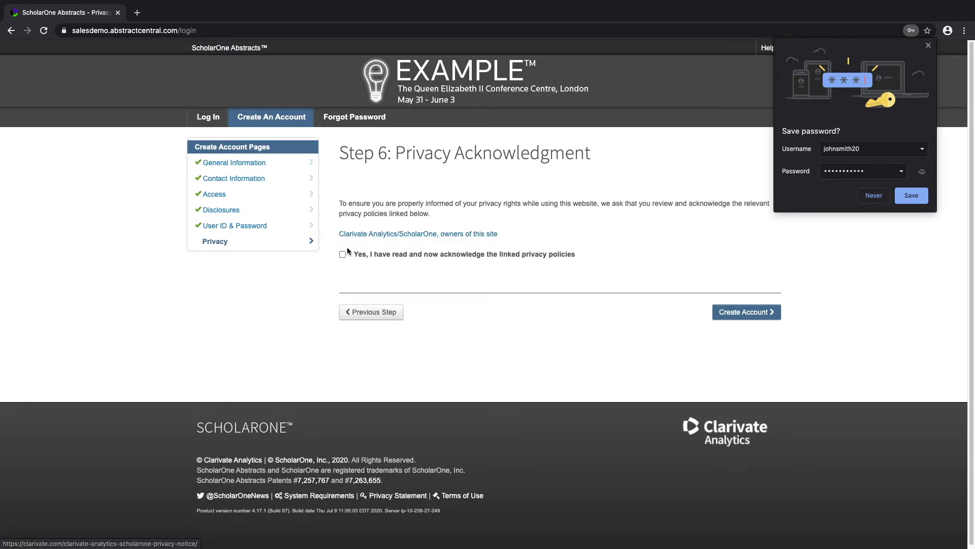
left_click(343, 256)
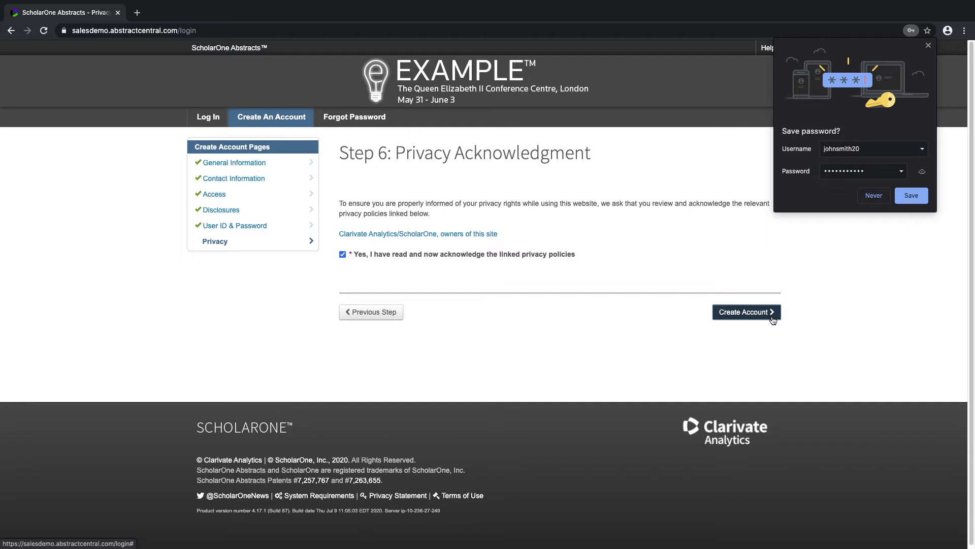
left_click(222, 125)
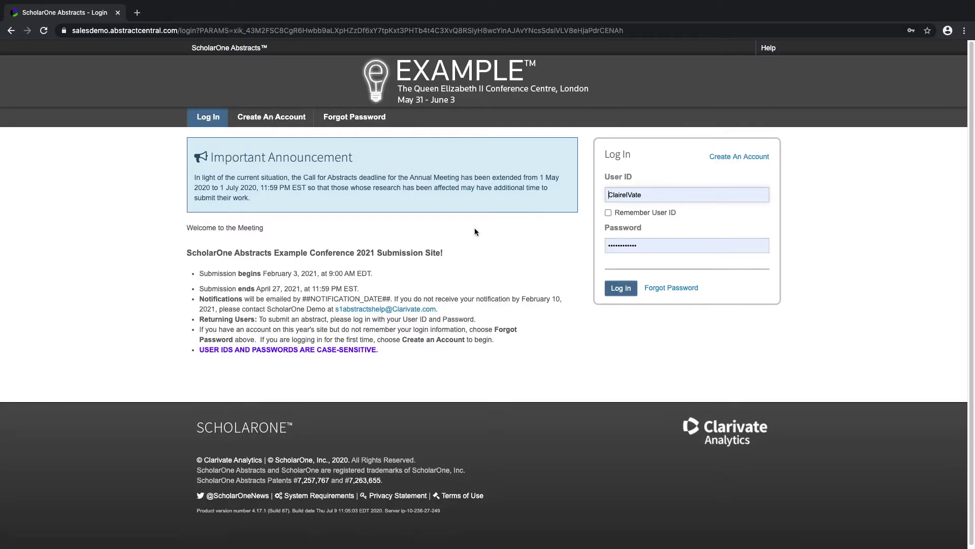
Log in and select the Example Conference 2021 welcome text
left_click(631, 293)
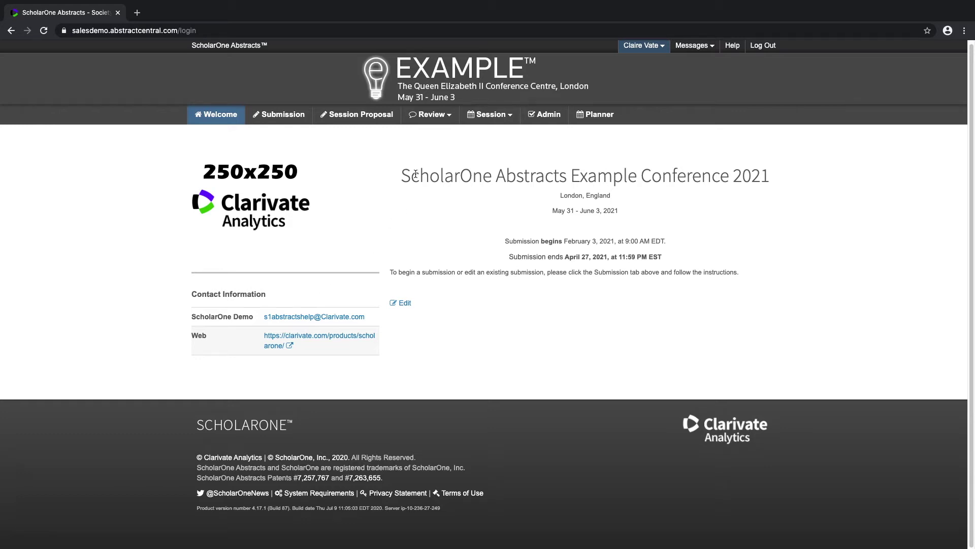
left_click_drag(404, 175, 741, 267)
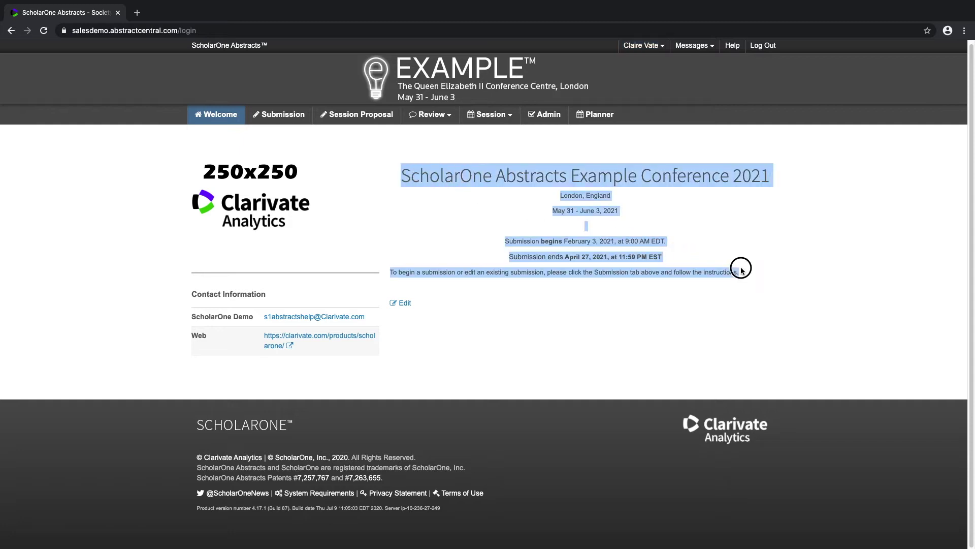
left_click(405, 303)
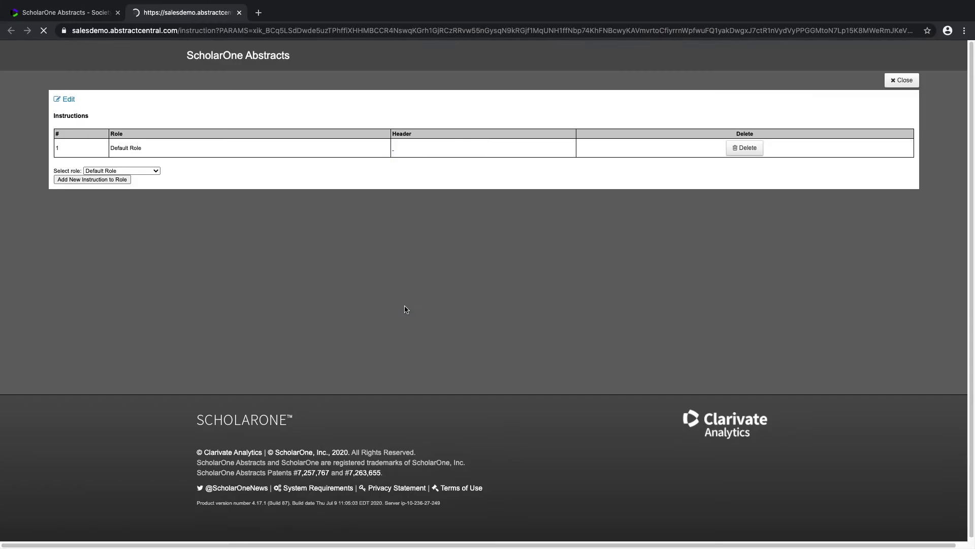
left_click(392, 149)
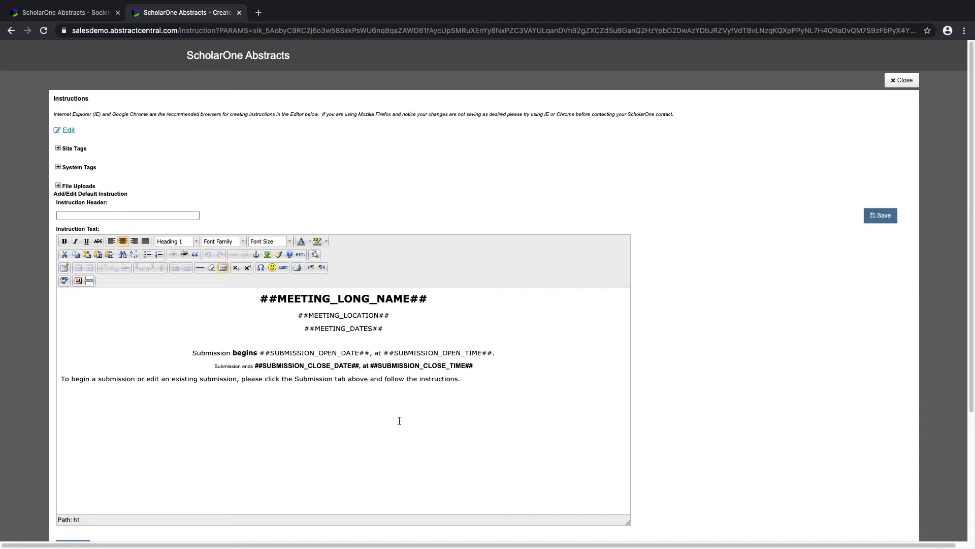
left_click(240, 12)
left_click(429, 232)
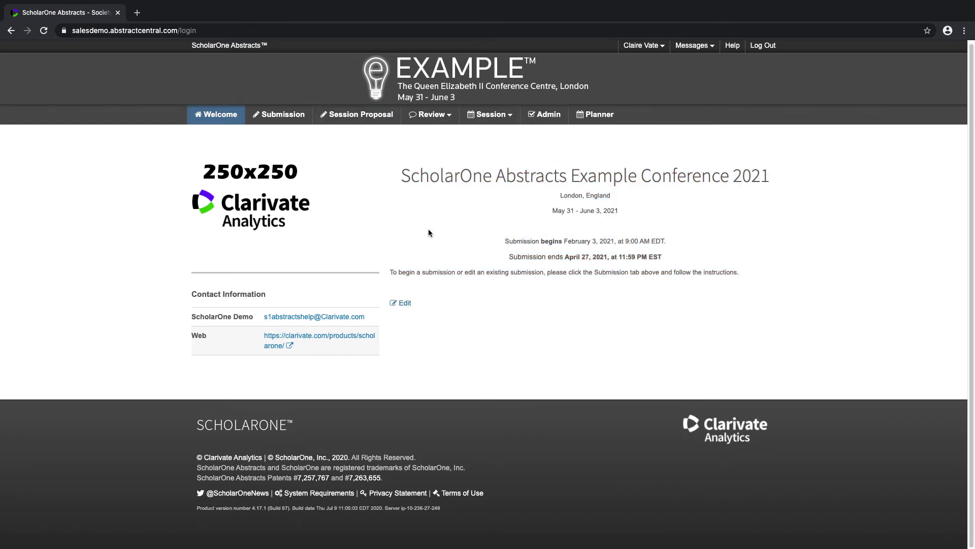
Open and close the account profile list, then go to the submissions list
left_click(663, 51)
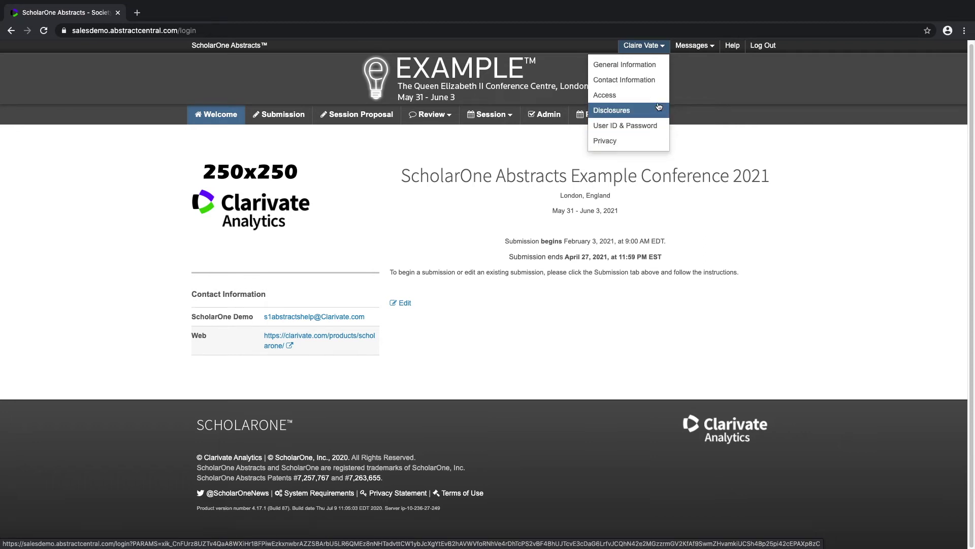
left_click(661, 46)
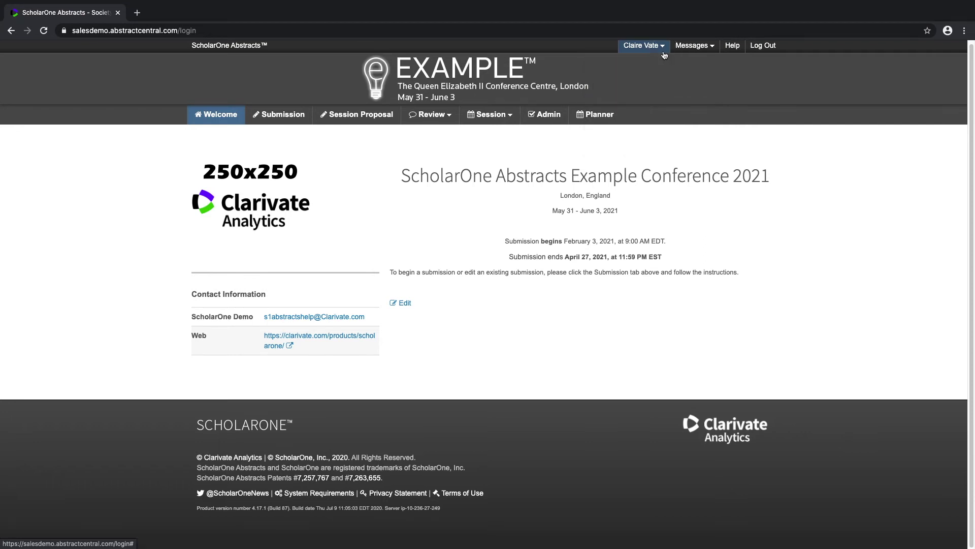
left_click(307, 121)
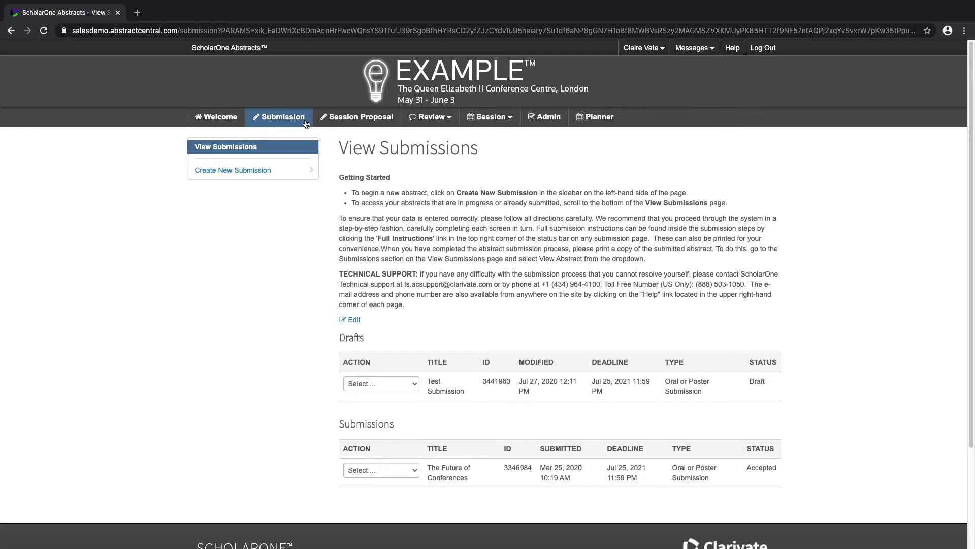
Review the Drafts and Submissions tables, their column headers, and the draft's available actions
double_click(355, 338)
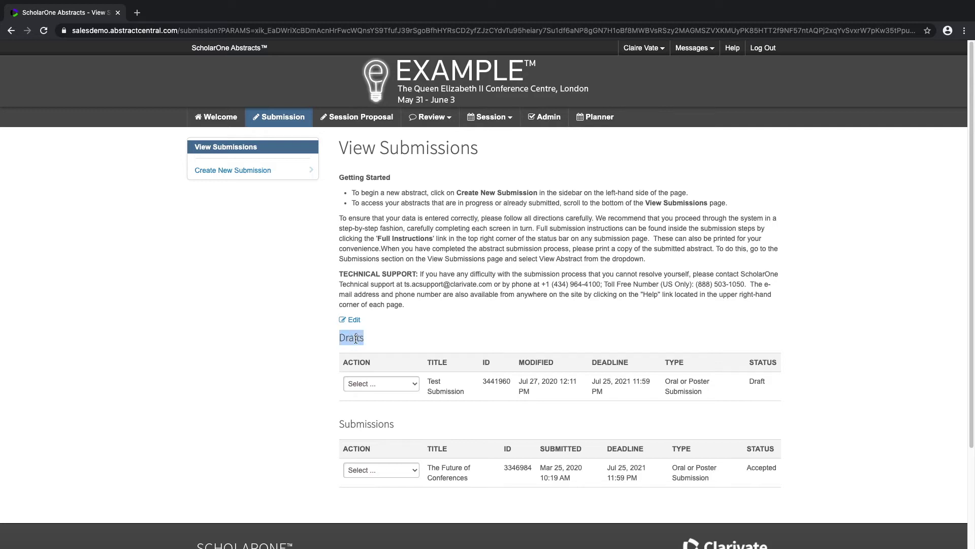
double_click(358, 422)
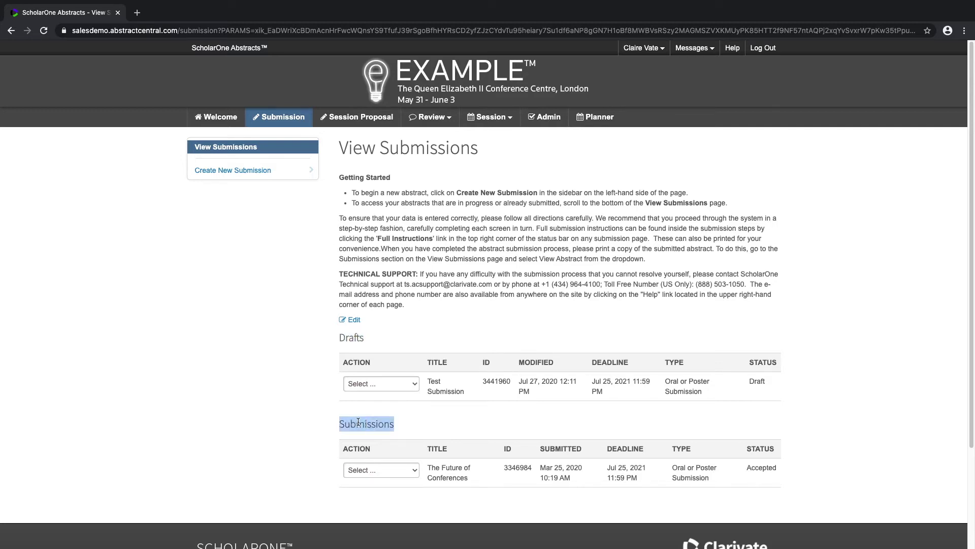
double_click(442, 363)
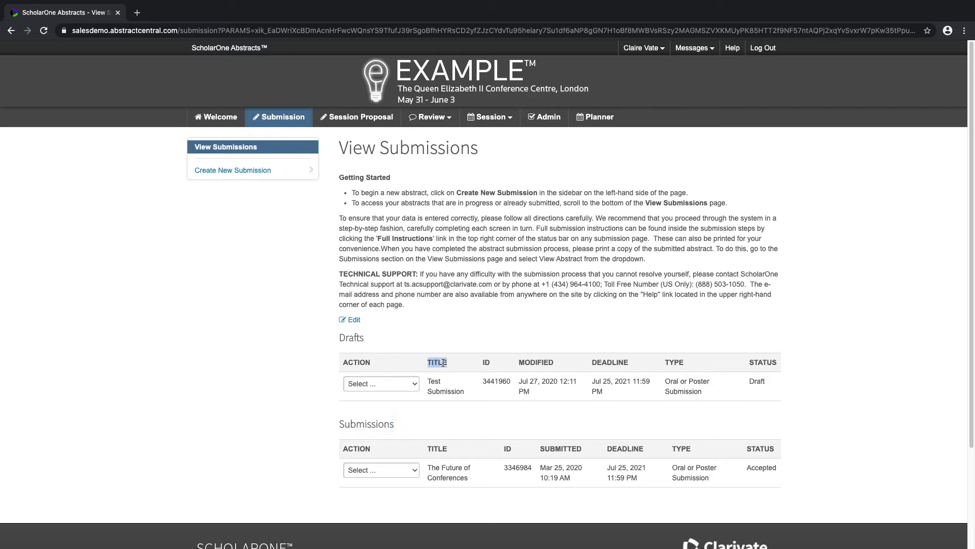
left_click(486, 362)
double_click(486, 362)
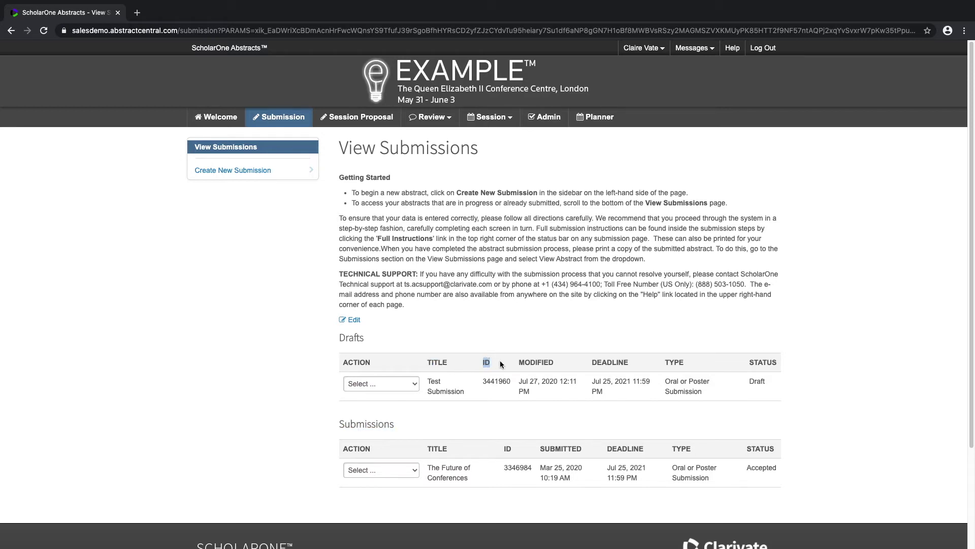
double_click(537, 361)
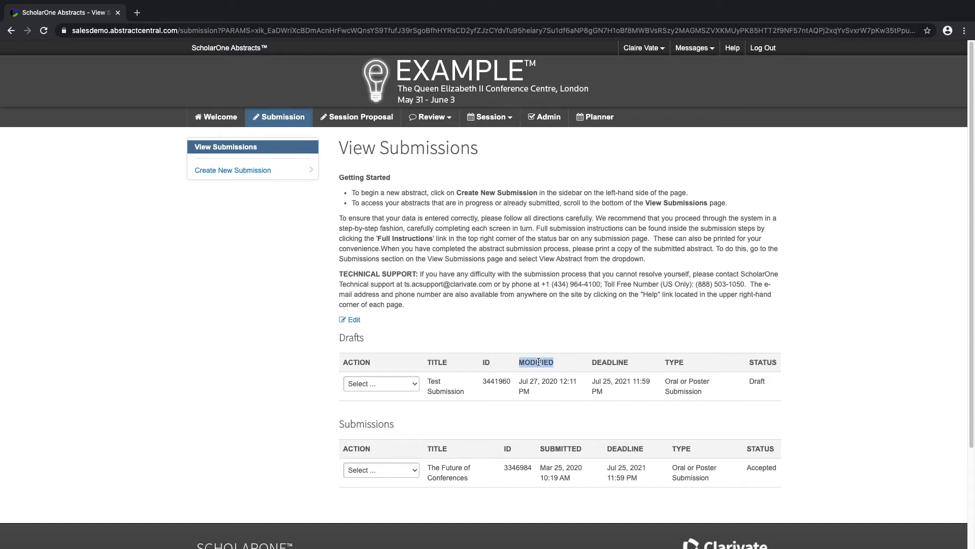
double_click(615, 363)
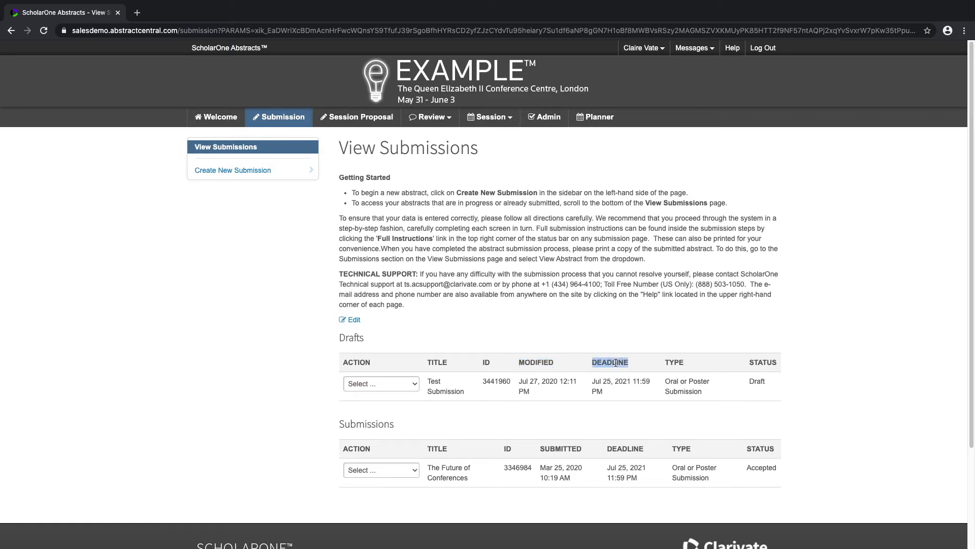
double_click(667, 363)
left_click(415, 384)
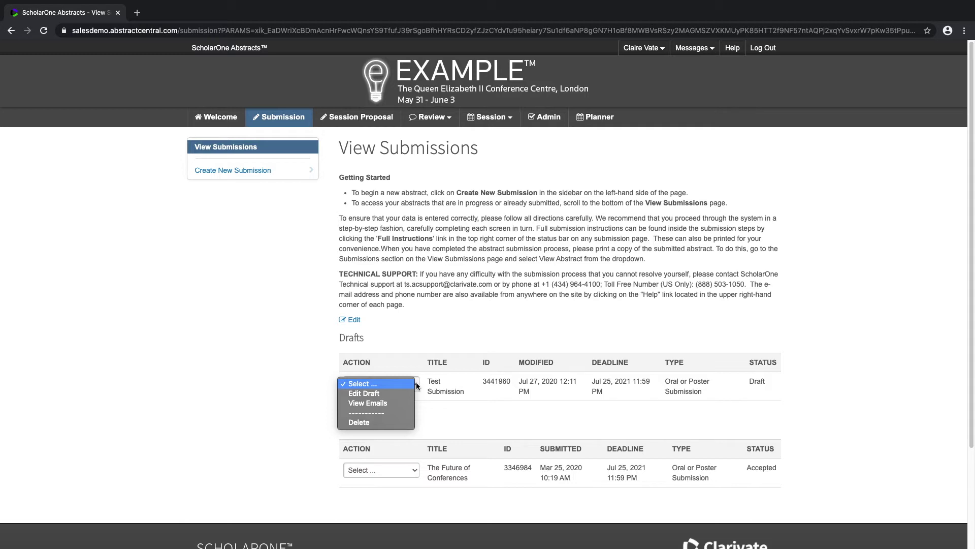
left_click(416, 384)
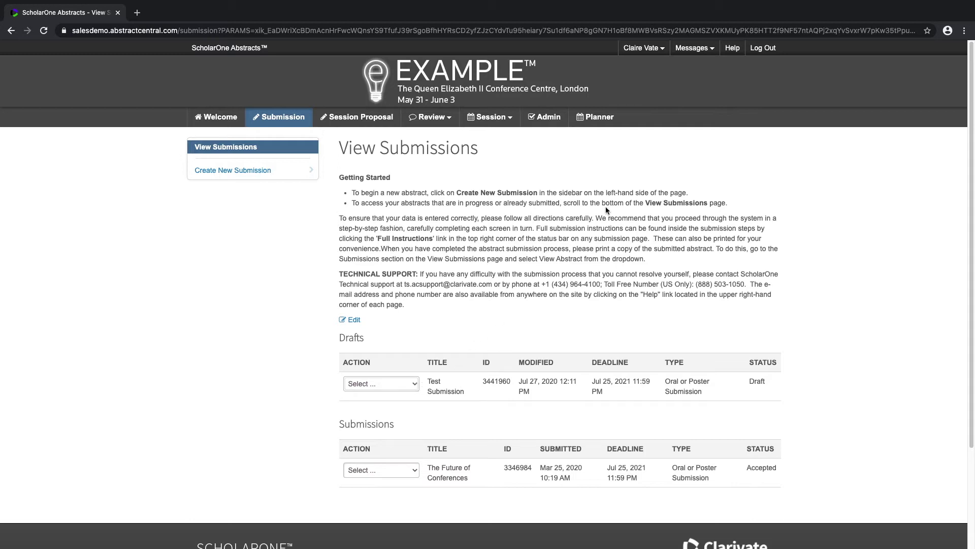
left_click(710, 53)
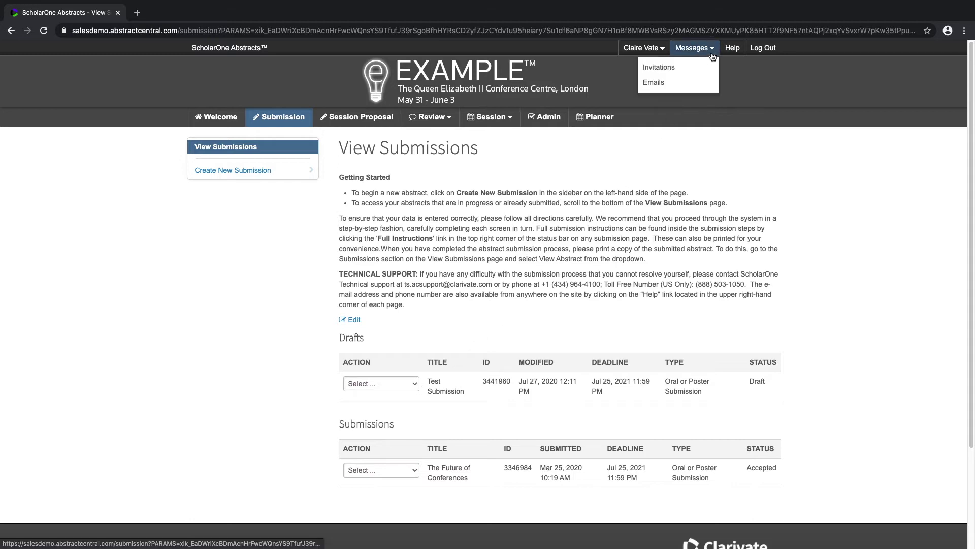
left_click(703, 83)
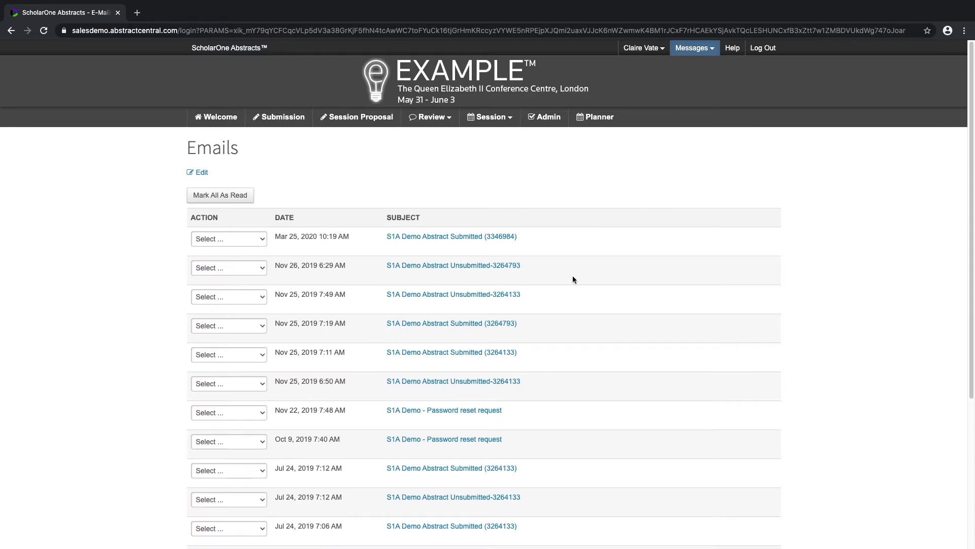
scroll(554, 321, "down", 4)
scroll(553, 323, "up", 4)
left_click(298, 125)
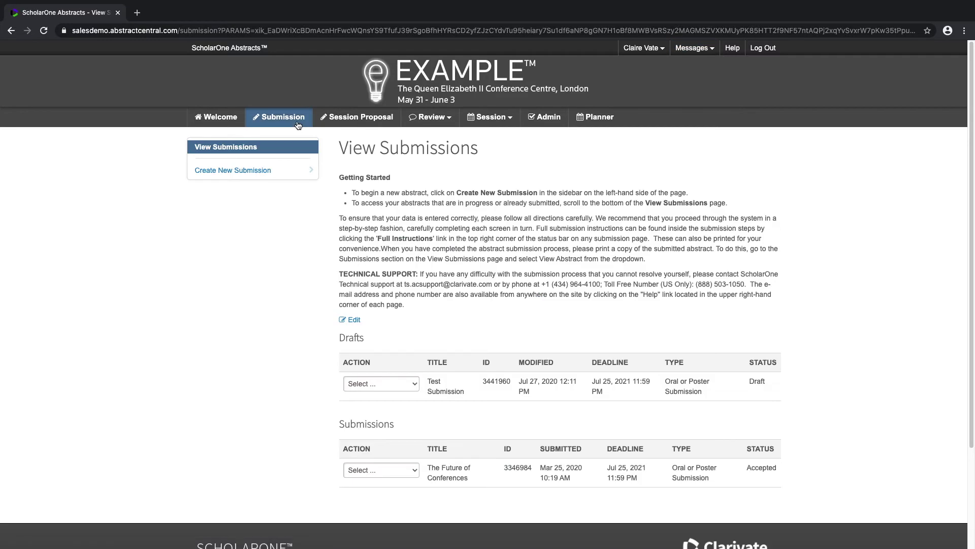
Start a new submission of type Oral or Poster Submission and confirm the type
left_click(272, 175)
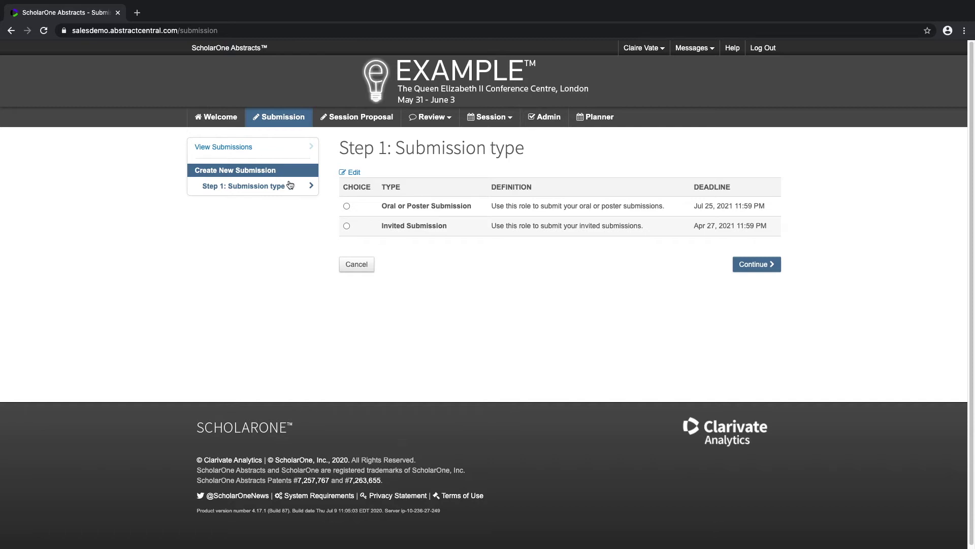
left_click(346, 207)
left_click(773, 270)
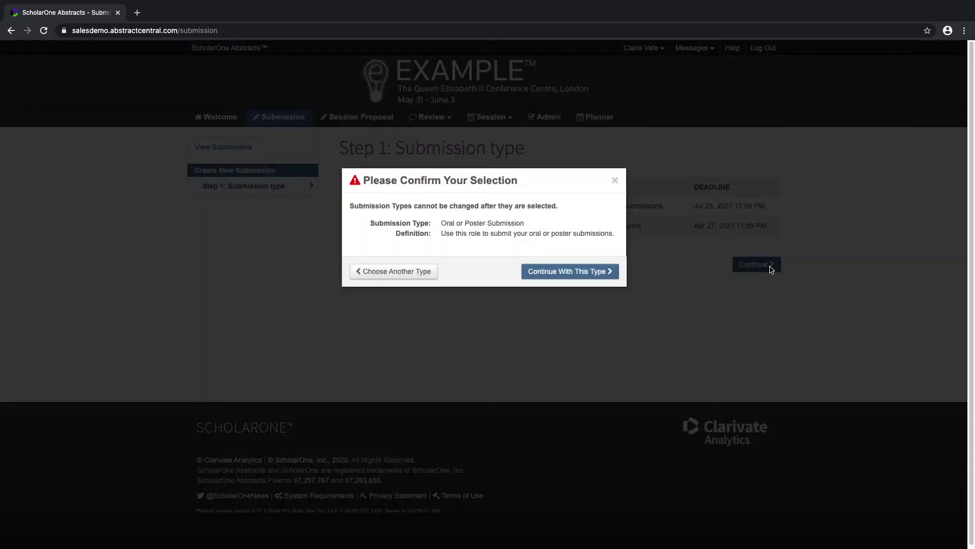
left_click(609, 273)
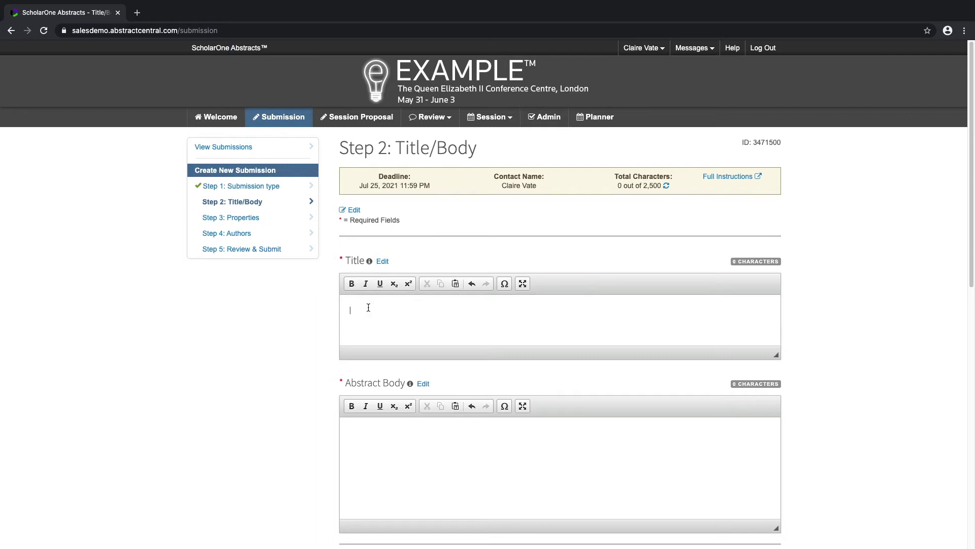
Enter title 'Test Submission 1' and abstract body 'Abstract Body 1', then save and continue
type("Tes")
type("t Submissio")
type("n 1")
type("Abstrac")
type("t Body 1")
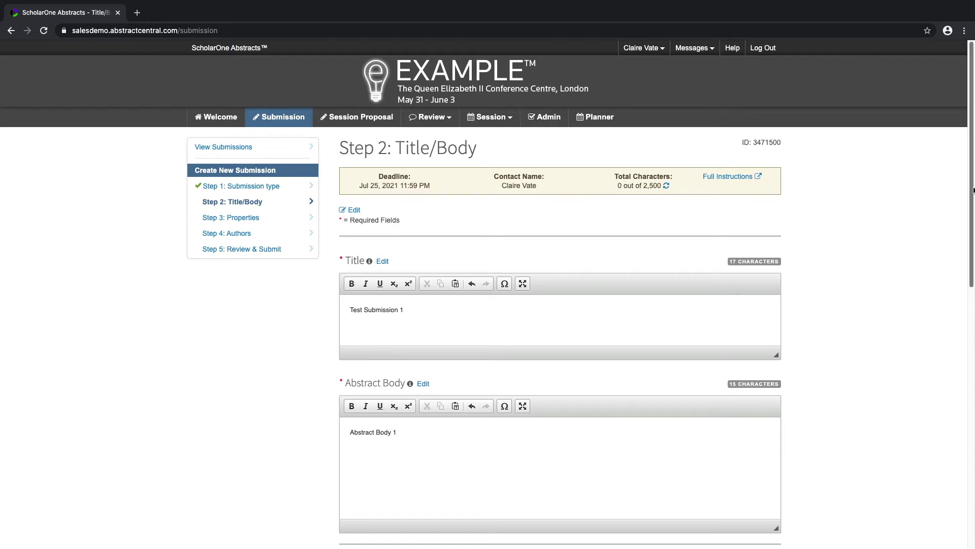
left_click_drag(971, 194, 962, 416)
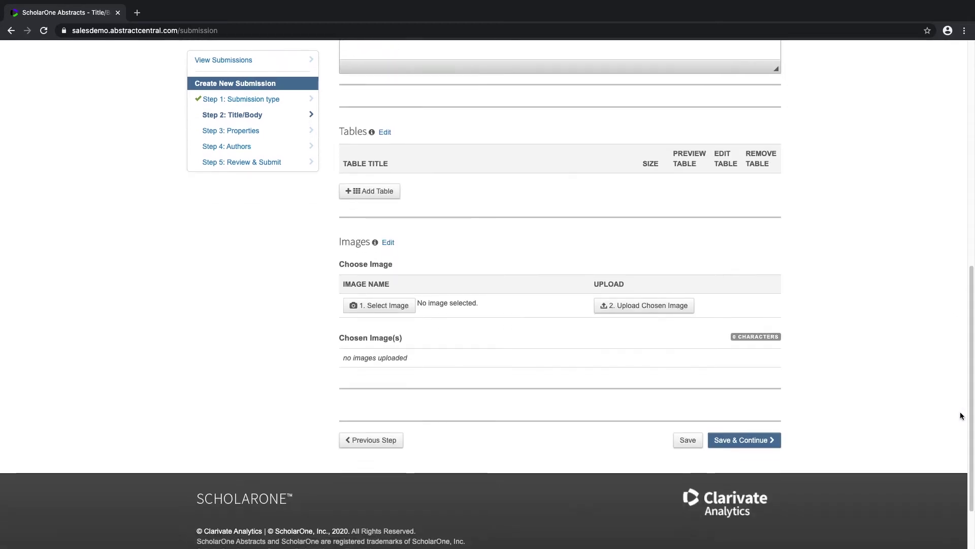
left_click(772, 446)
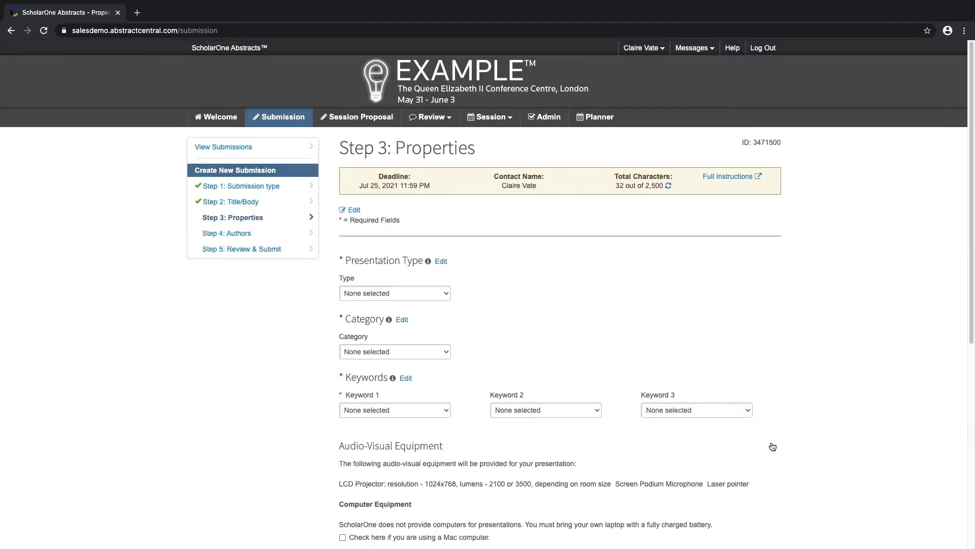
Set type Oral, category Acute Care, subcategory Emergency Care, keyword Aspirin, tick Mac, and save
left_click_drag(966, 305, 965, 417)
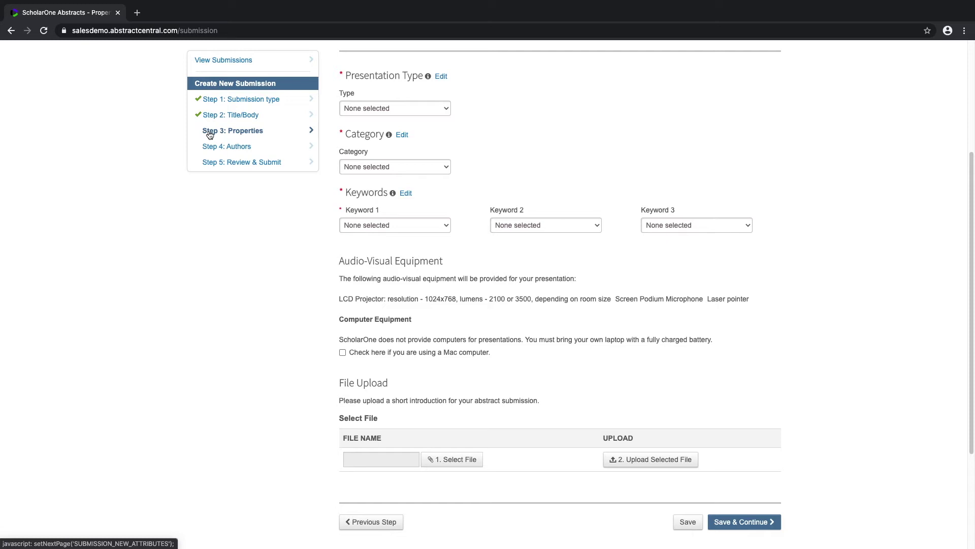
left_click(443, 110)
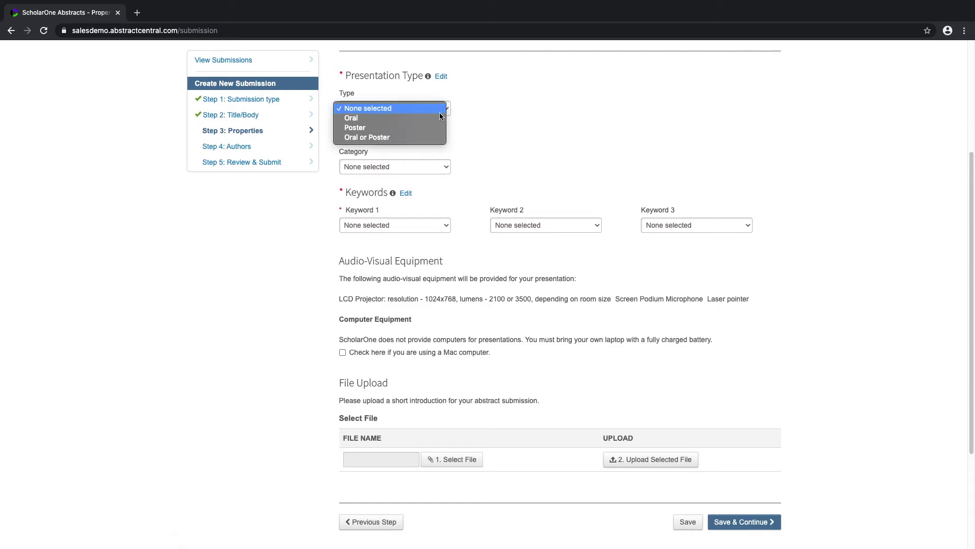
left_click(436, 122)
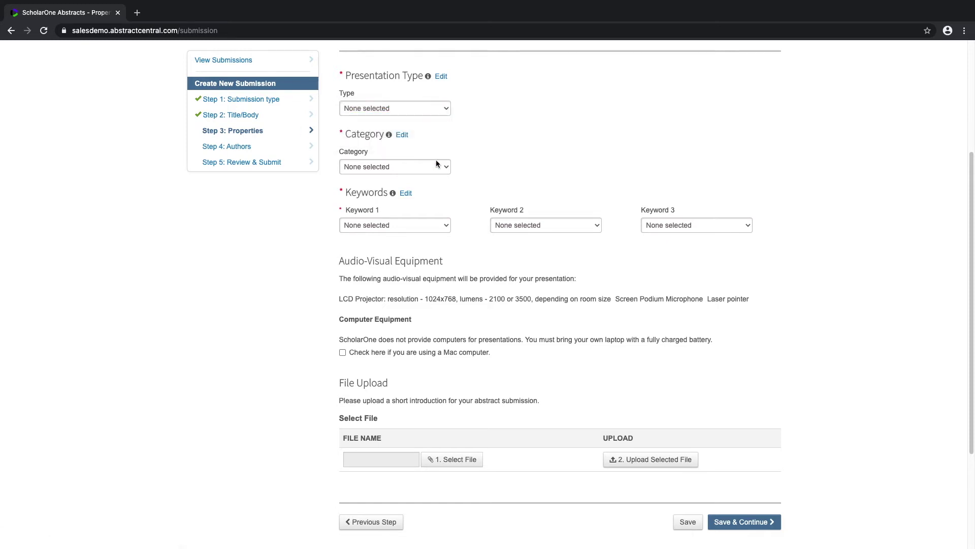
left_click(438, 167)
left_click(435, 177)
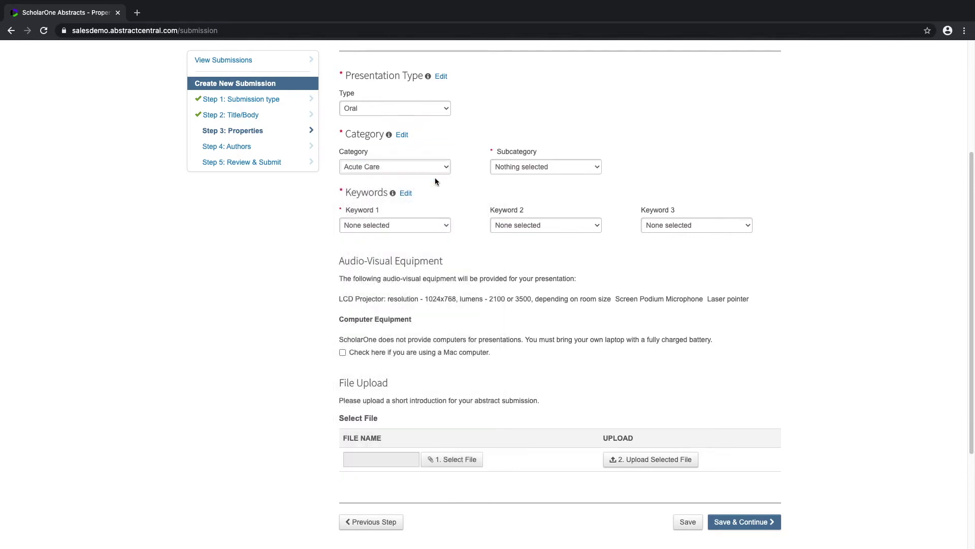
left_click(554, 167)
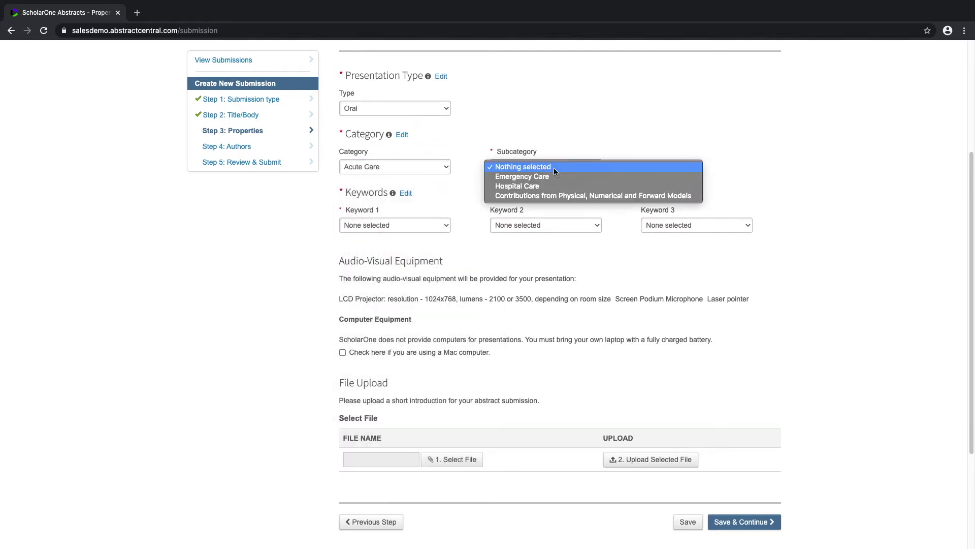
left_click(555, 174)
left_click(449, 225)
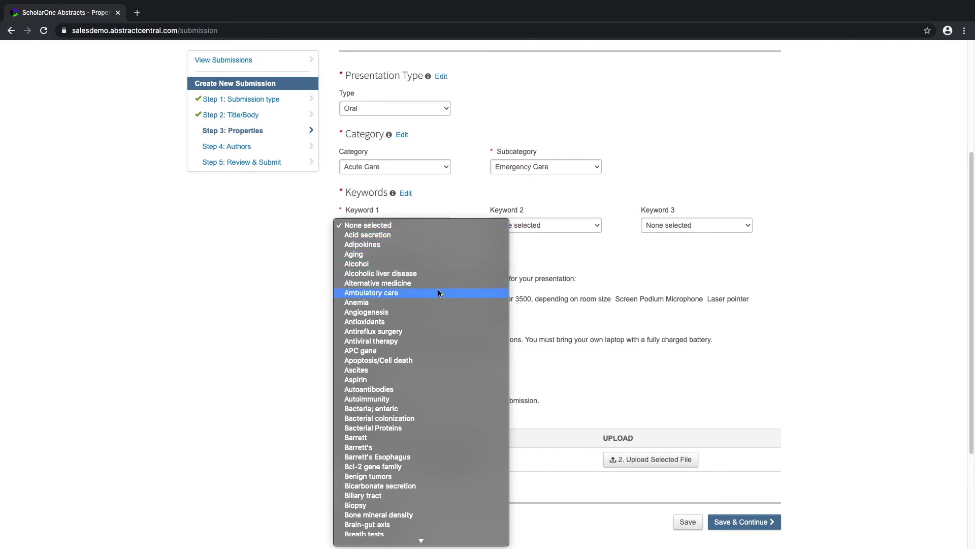
left_click(438, 378)
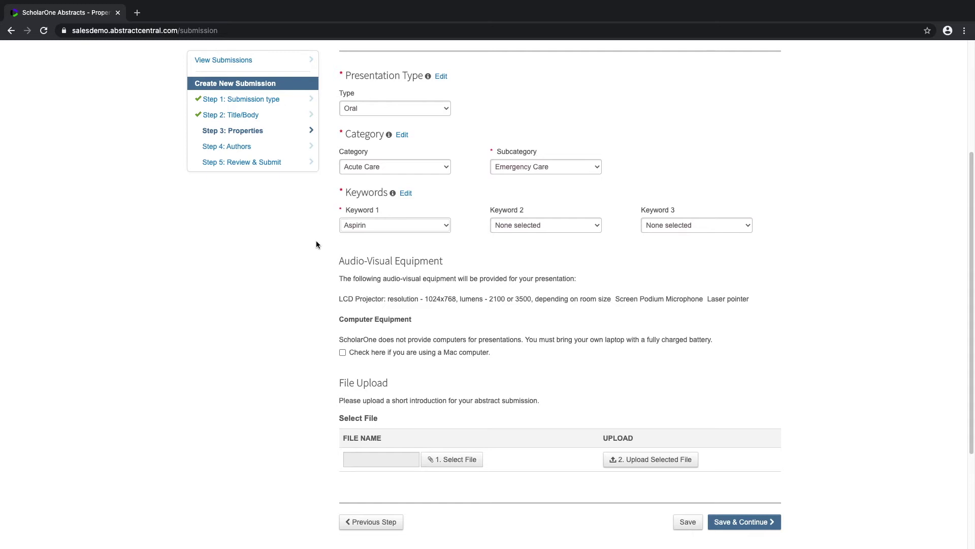
left_click(343, 353)
left_click(771, 527)
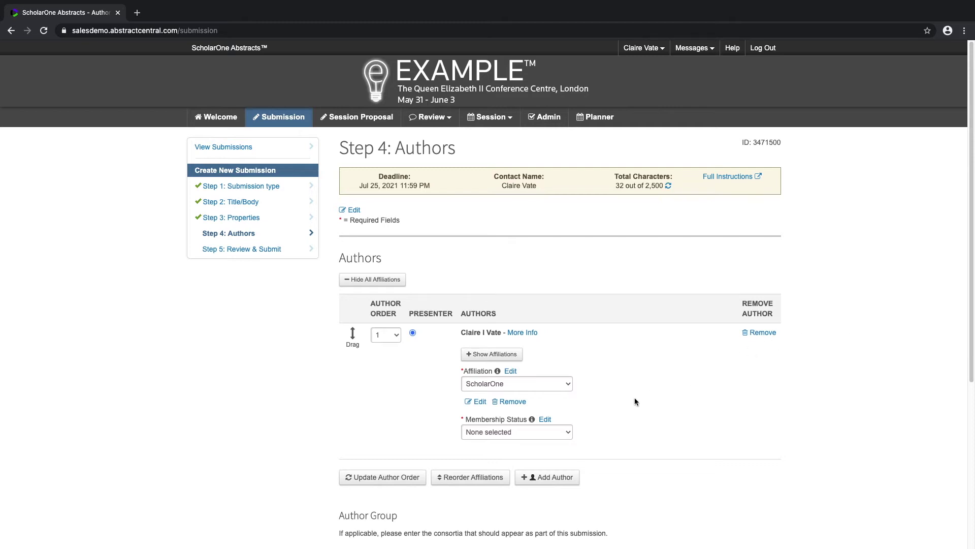
Set the author's membership status to Non-member and save the Authors step
left_click(569, 431)
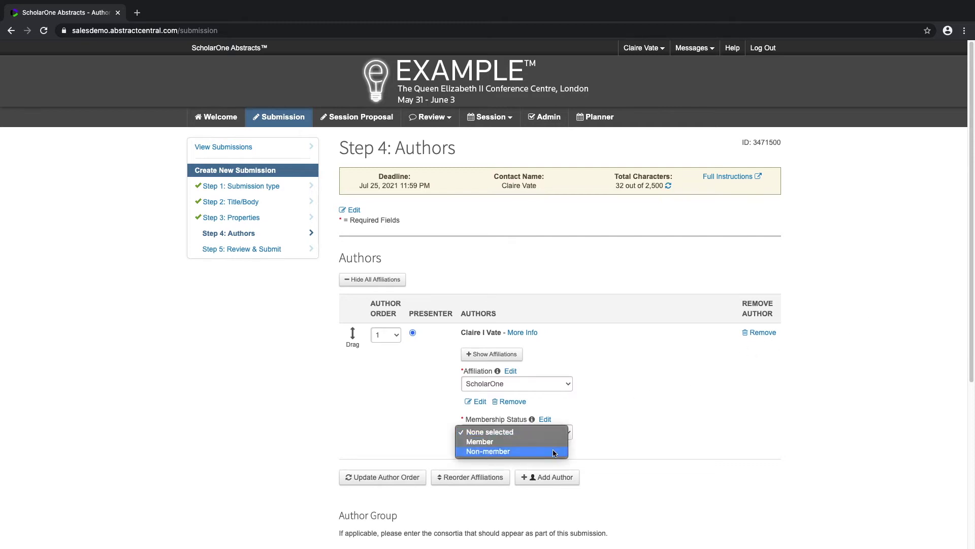
left_click(555, 452)
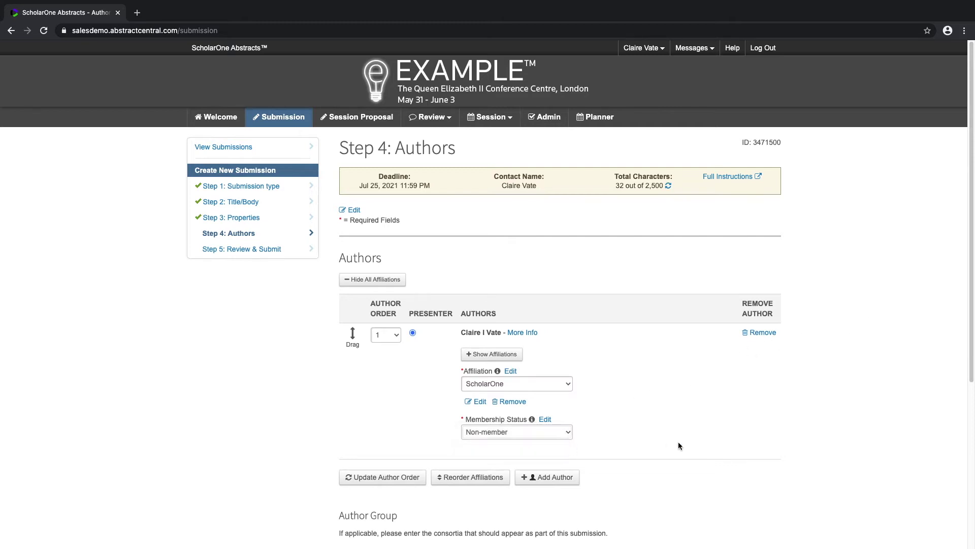
left_click_drag(969, 327, 972, 405)
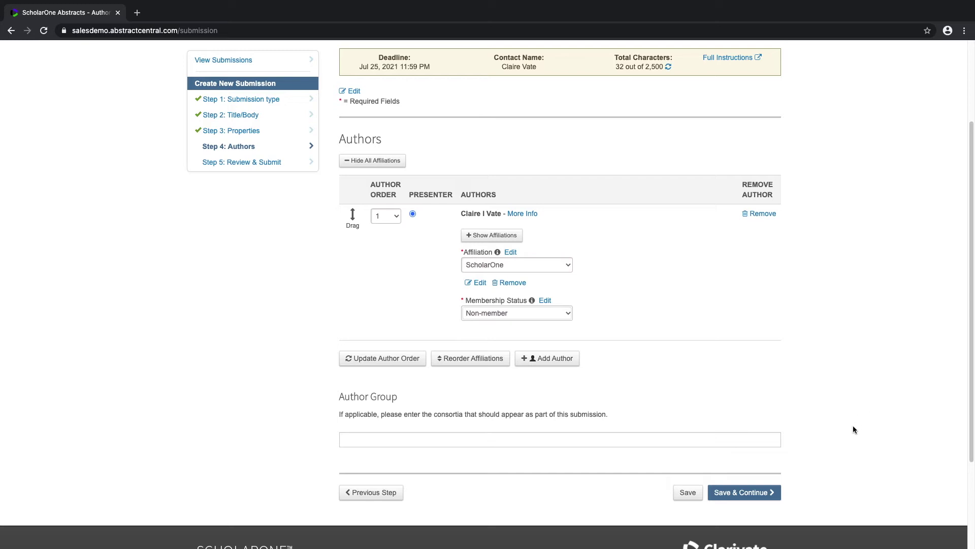
left_click(770, 496)
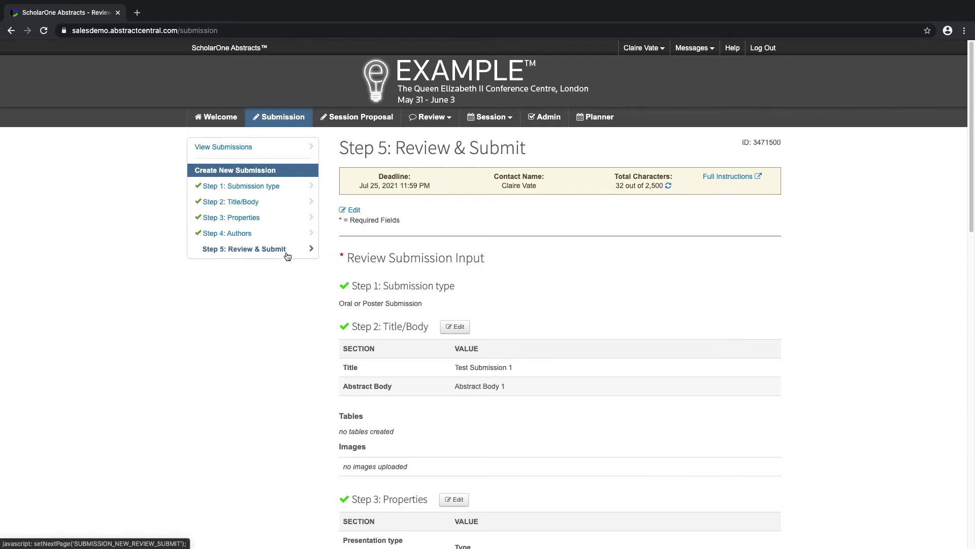
Preview the submission proof, then submit Test Submission 1
left_click(971, 221)
left_click_drag(971, 221, 973, 479)
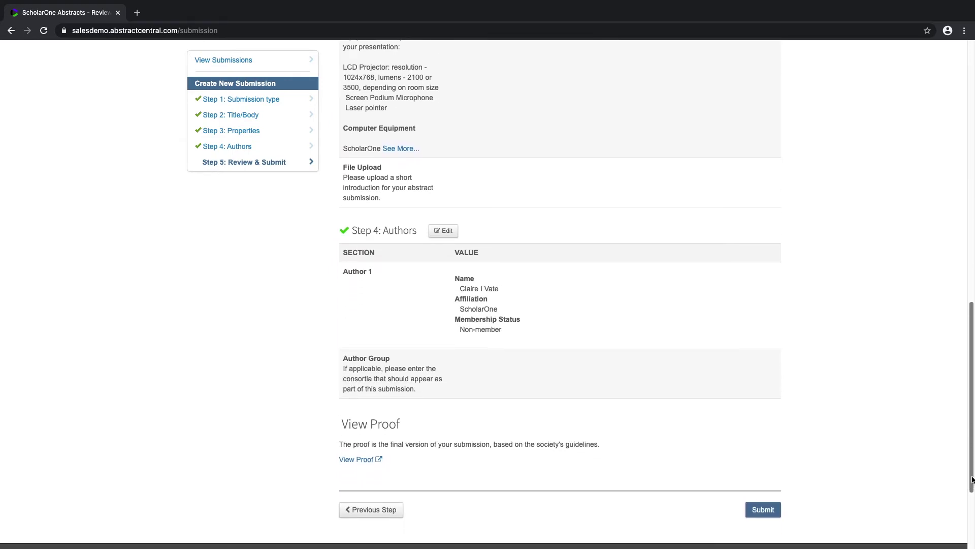
left_click(370, 459)
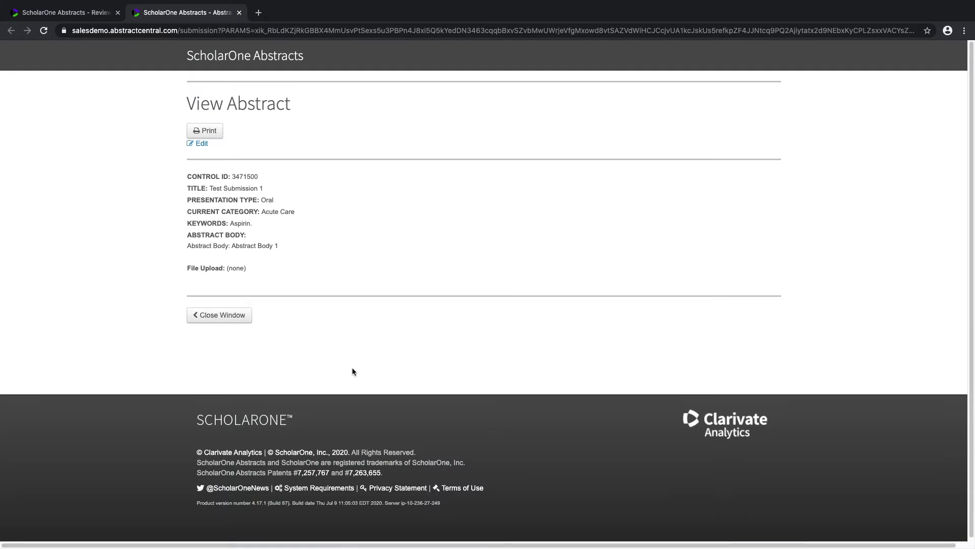
left_click(240, 13)
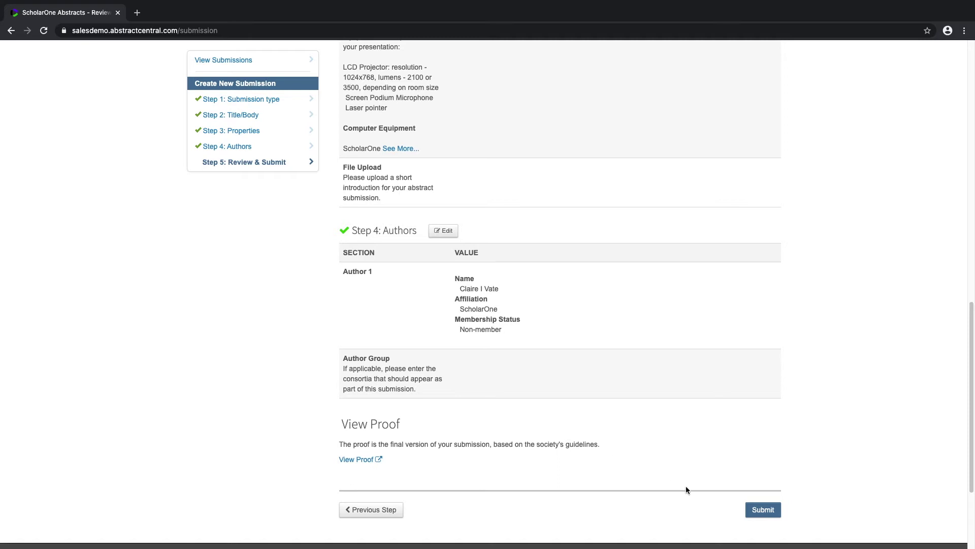
left_click(763, 509)
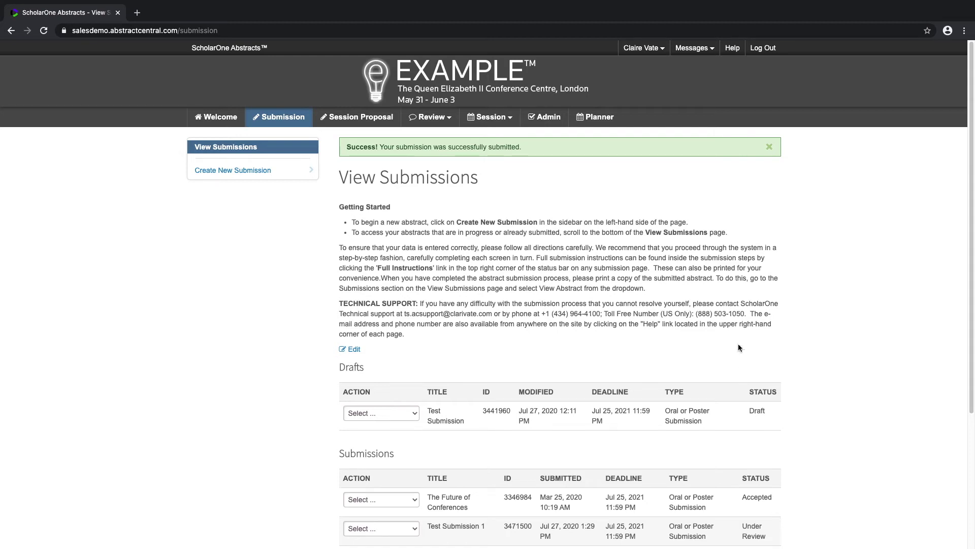
left_click(713, 52)
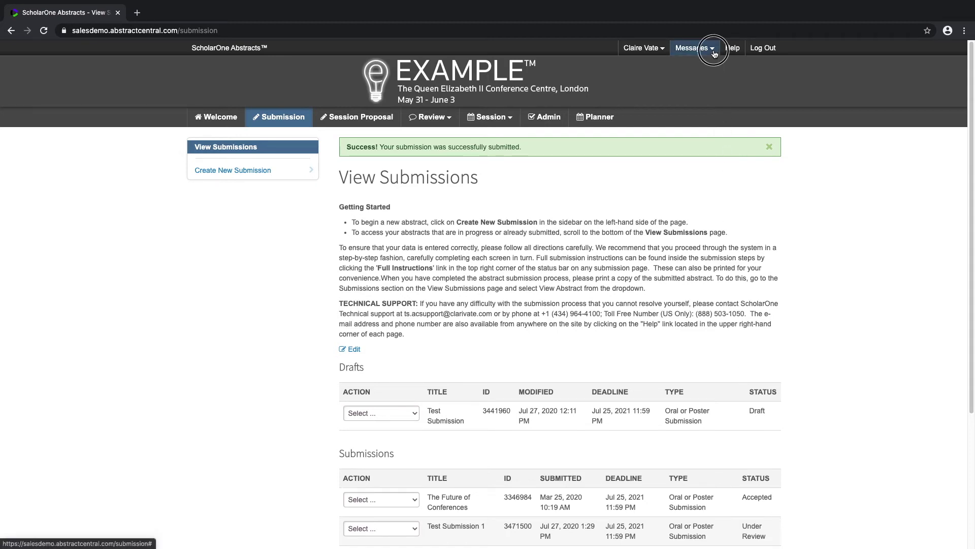
left_click(697, 83)
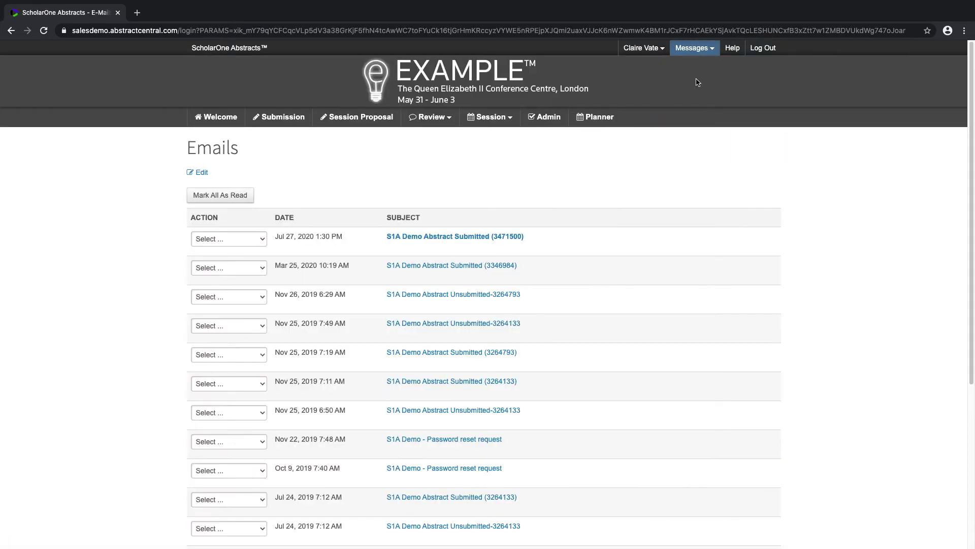
left_click(293, 124)
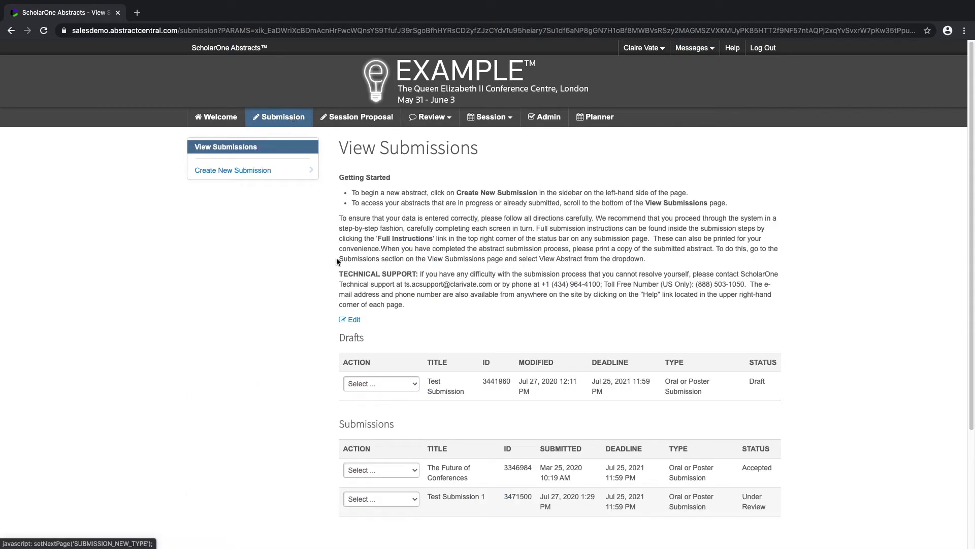
left_click(416, 500)
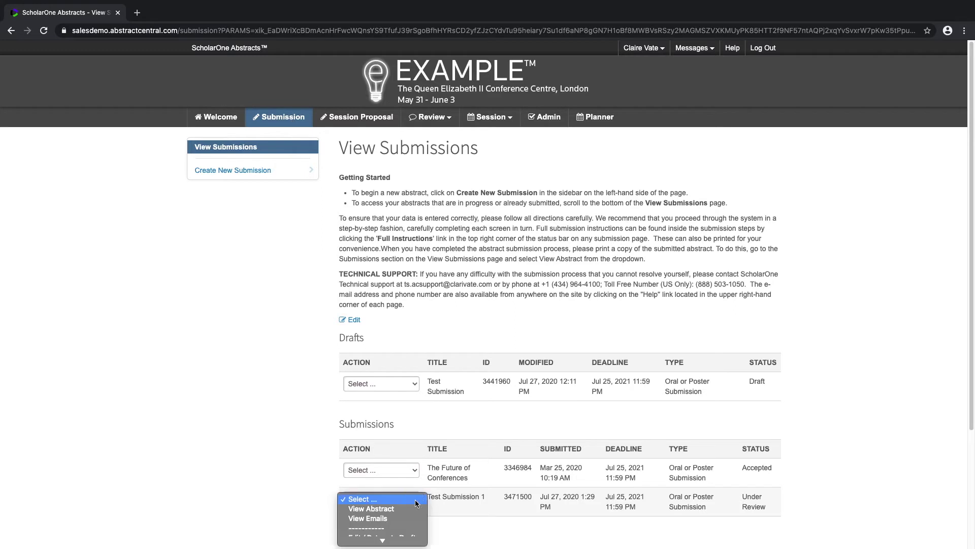
scroll(415, 502, "down", 1)
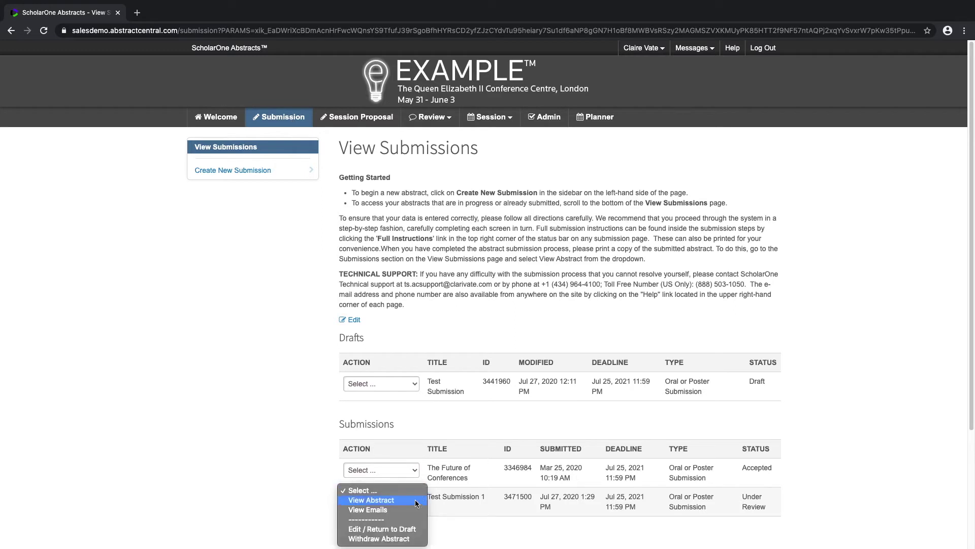
left_click(286, 435)
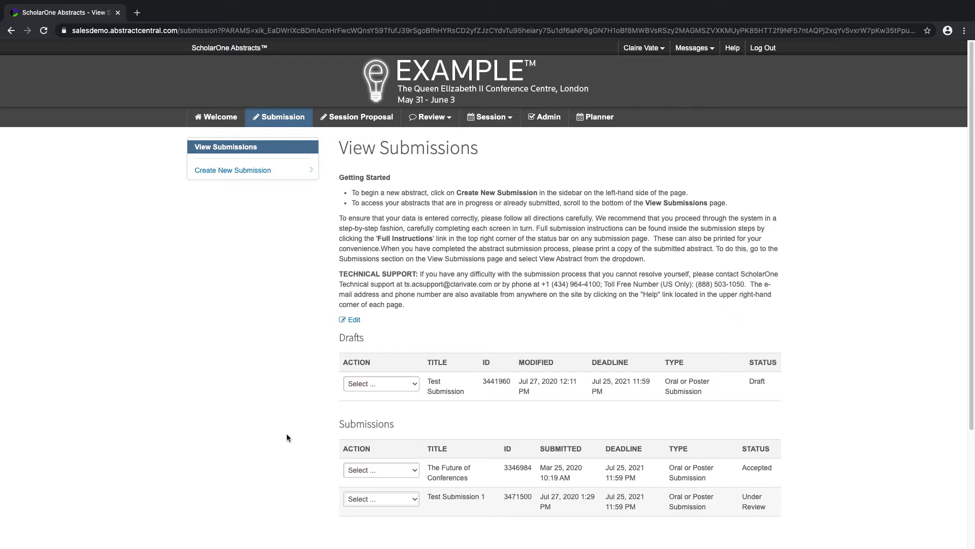
Go to Session Proposals and start a new proposal (ID 375534)
left_click(394, 125)
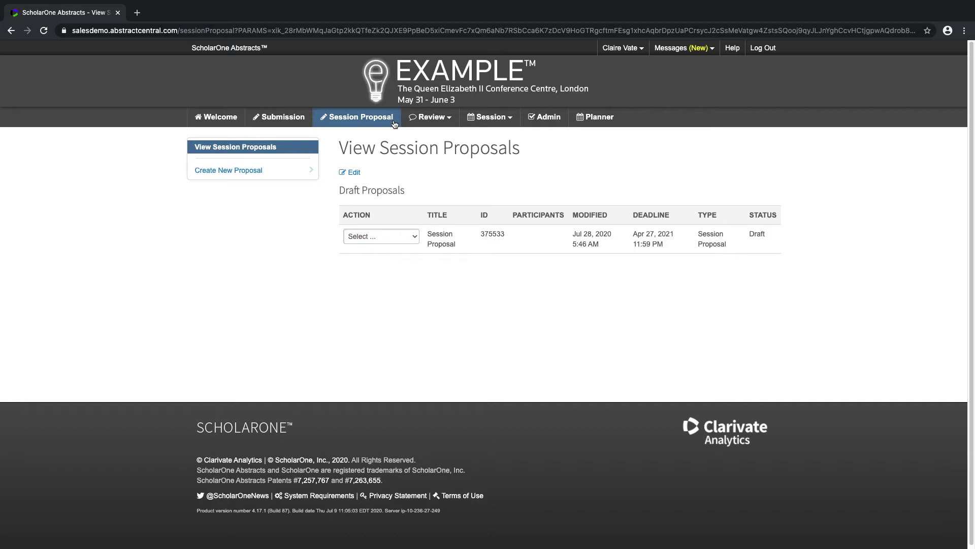
left_click(417, 236)
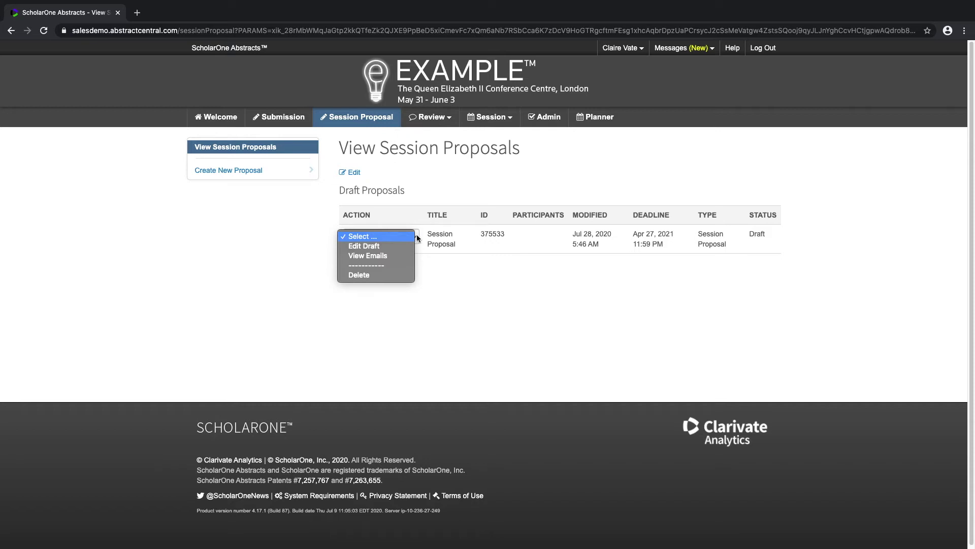
left_click(416, 238)
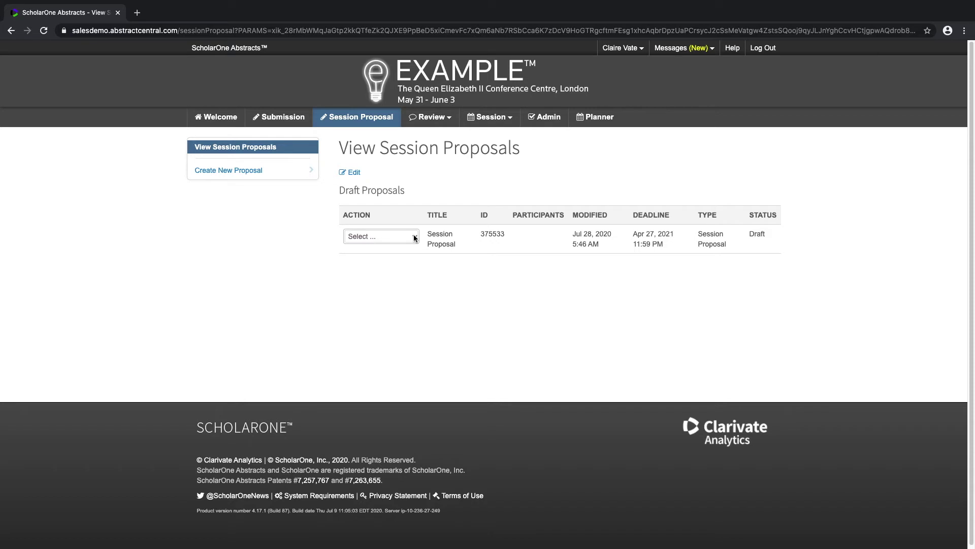
left_click(248, 172)
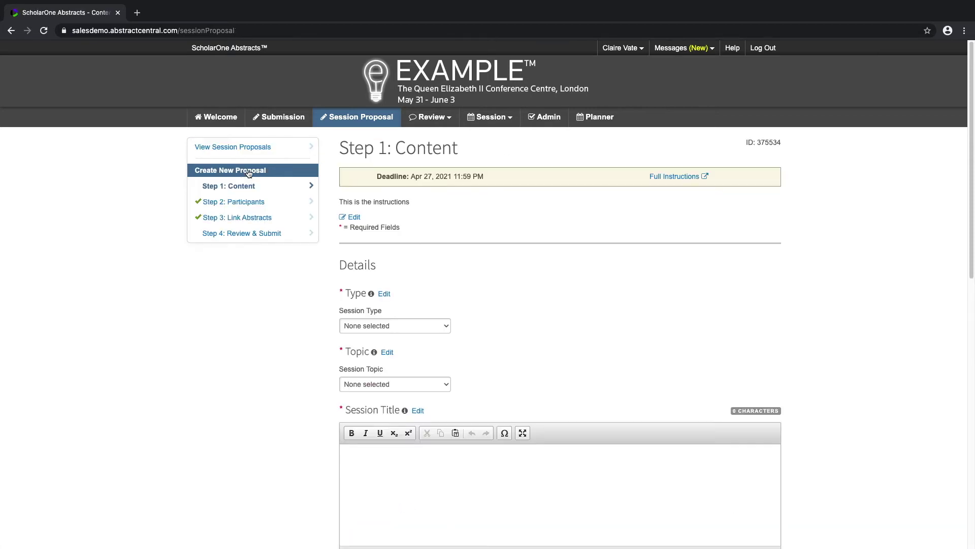
Set the session type to Educational Course and the topic to Basic Topic
left_click(437, 325)
left_click(435, 339)
left_click(434, 384)
left_click(434, 383)
left_click(432, 386)
left_click(416, 422)
Enter title 'Title 1', summary 'Summary 1' and objective 'Objective 1', then save the content
left_click(404, 473)
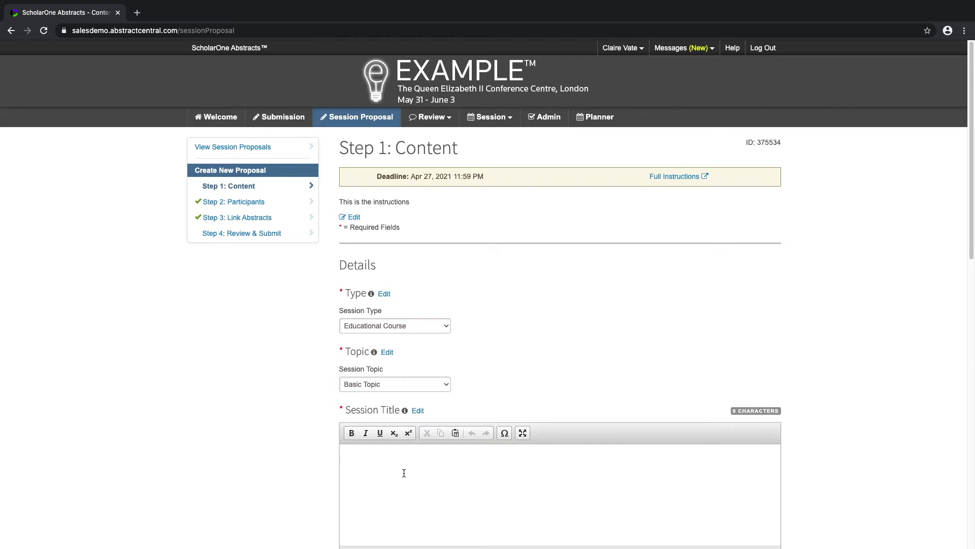
type("Title 1")
scroll(467, 459, "down", 6)
left_click(410, 351)
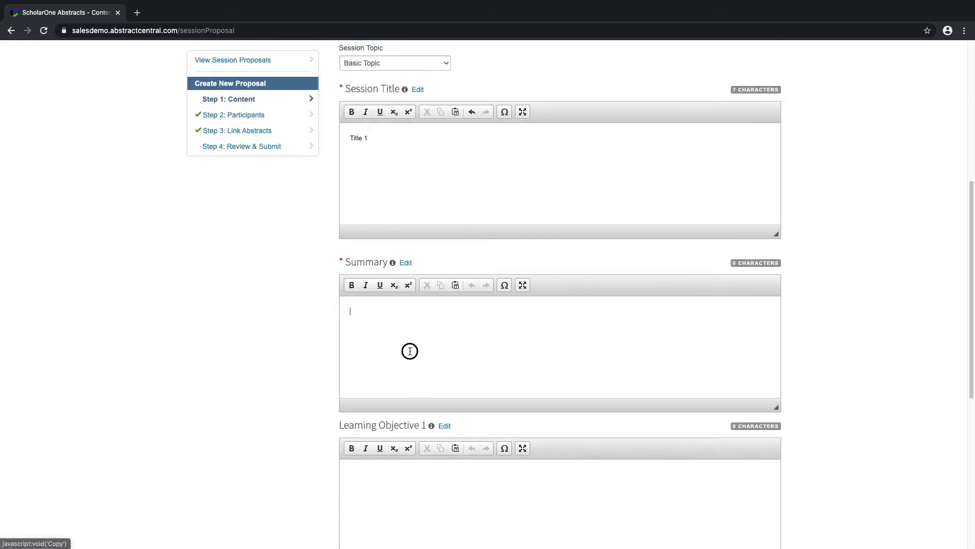
type("Summary 1")
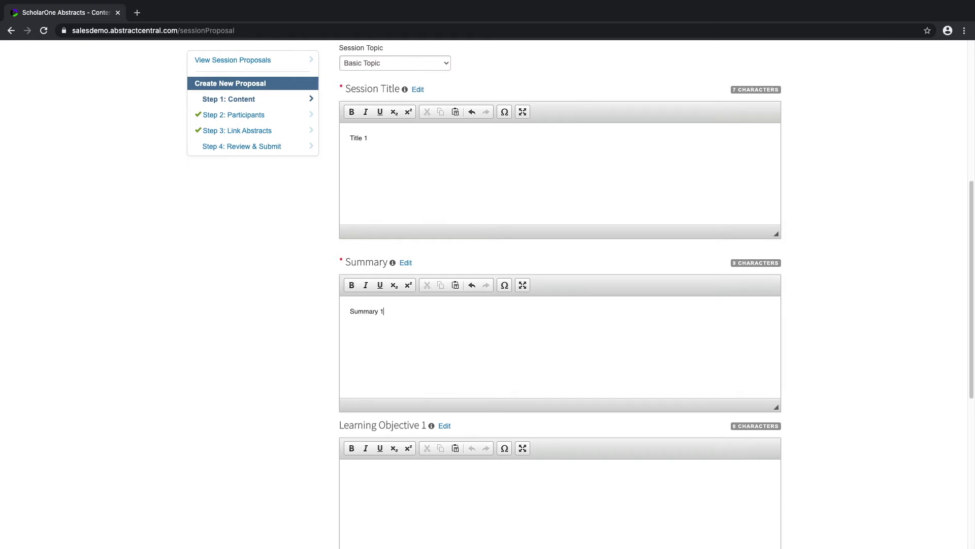
type("Objective 1")
scroll(401, 464, "down", 5)
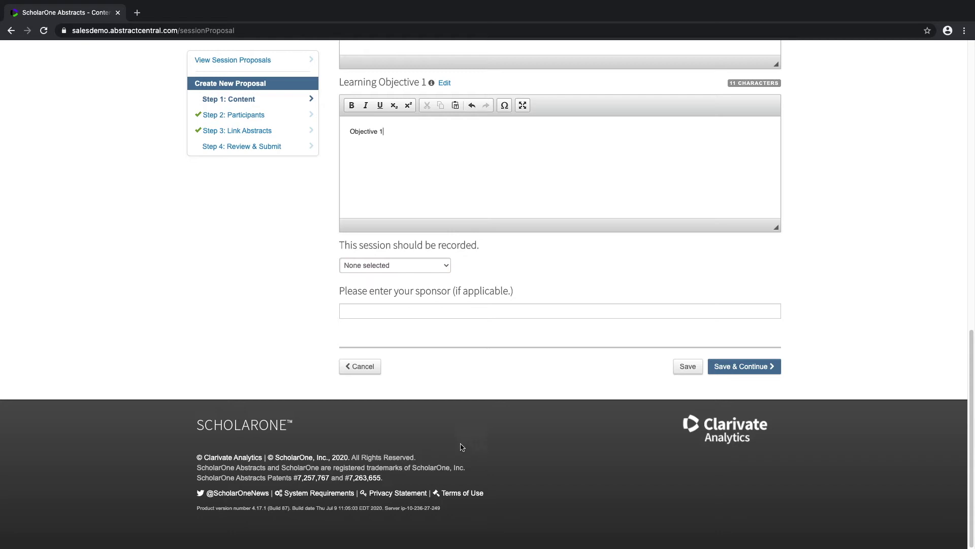
left_click(771, 371)
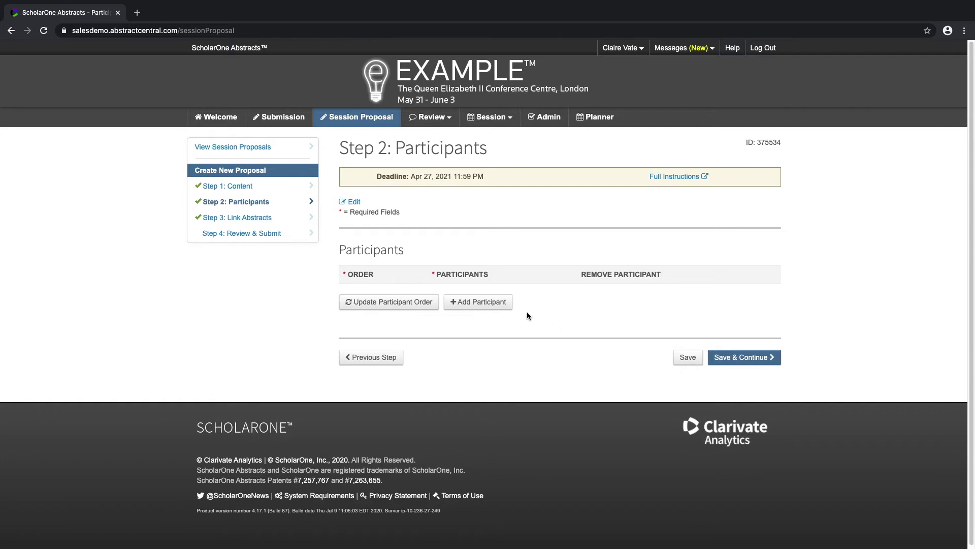
Find a participant by first-name search and add the one from University
left_click(477, 301)
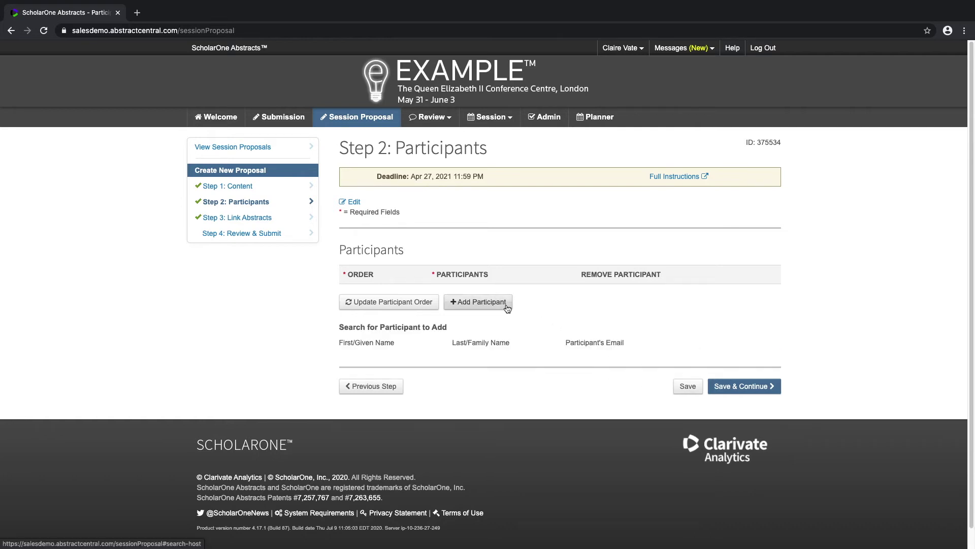
left_click(402, 356)
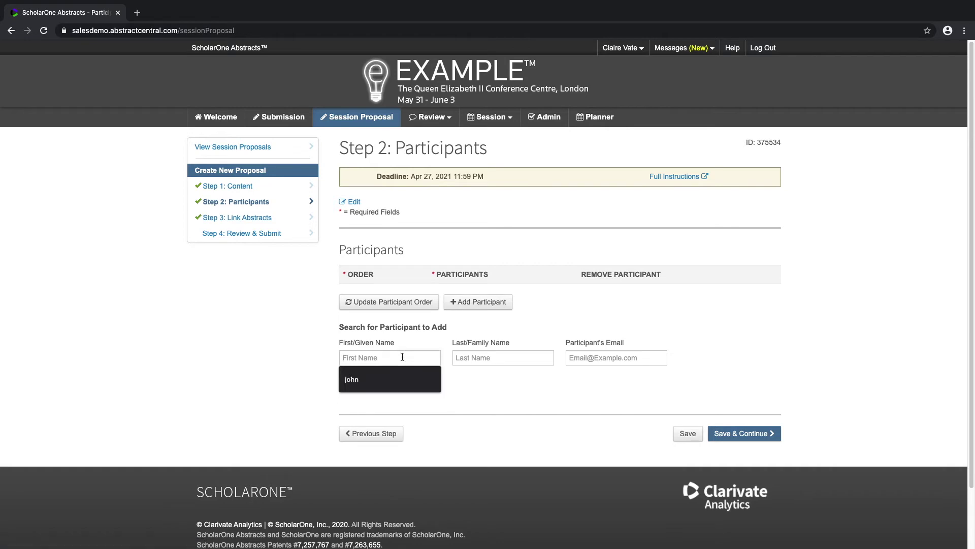
left_click(352, 383)
left_click(356, 384)
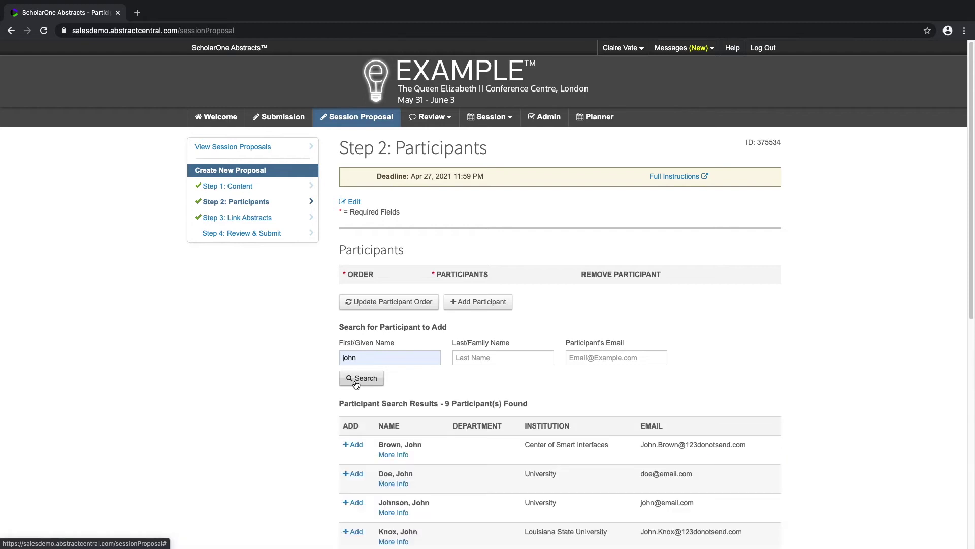
left_click(356, 475)
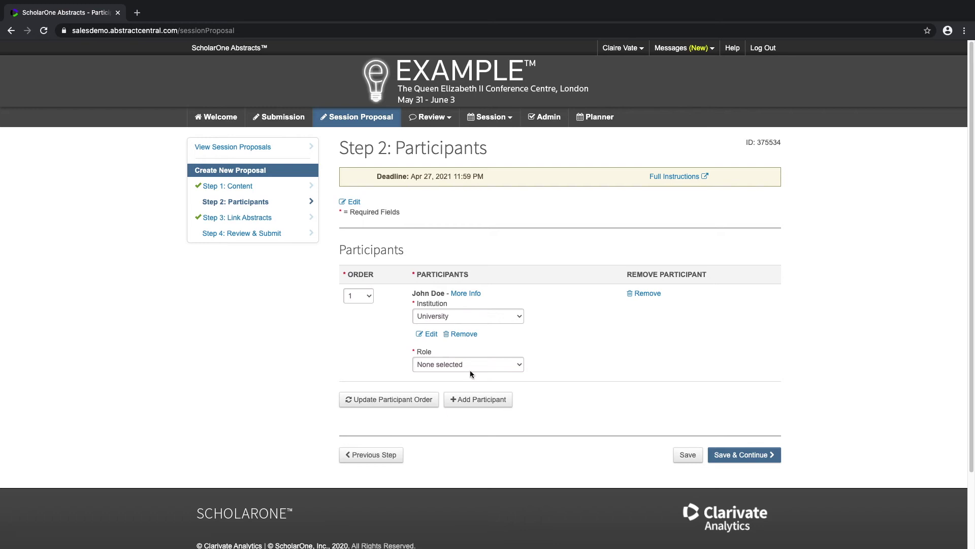
left_click(476, 365)
Make the participant Moderator, then create and link a draft abstract titled 'Title Propasal'
left_click(470, 384)
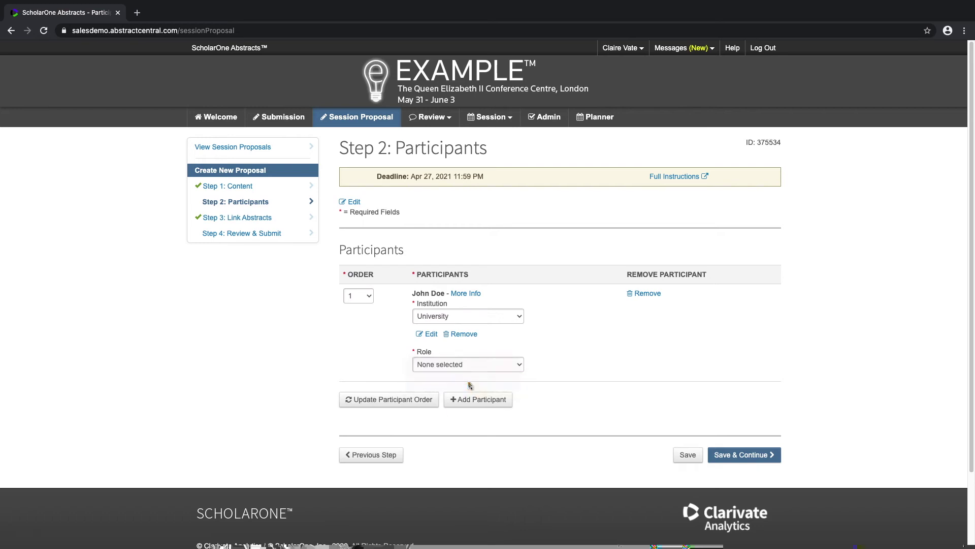
left_click(773, 463)
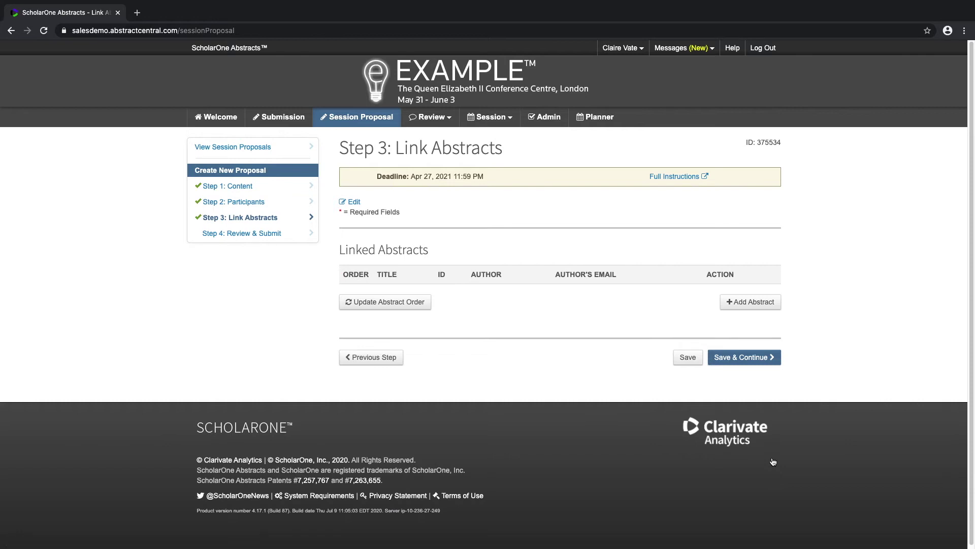
left_click(730, 305)
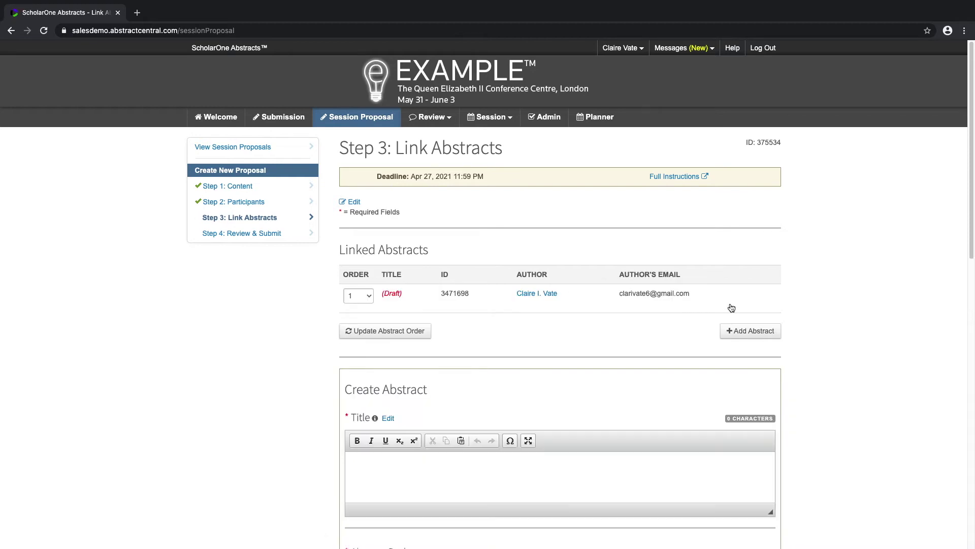
left_click_drag(968, 203, 954, 333)
left_click(451, 161)
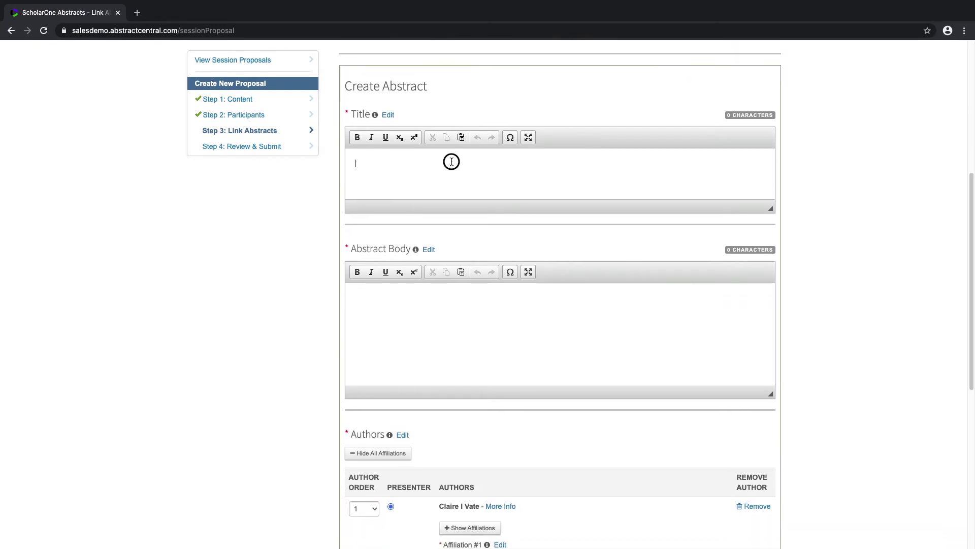
type("Title Propasal")
left_click(423, 323)
type("A")
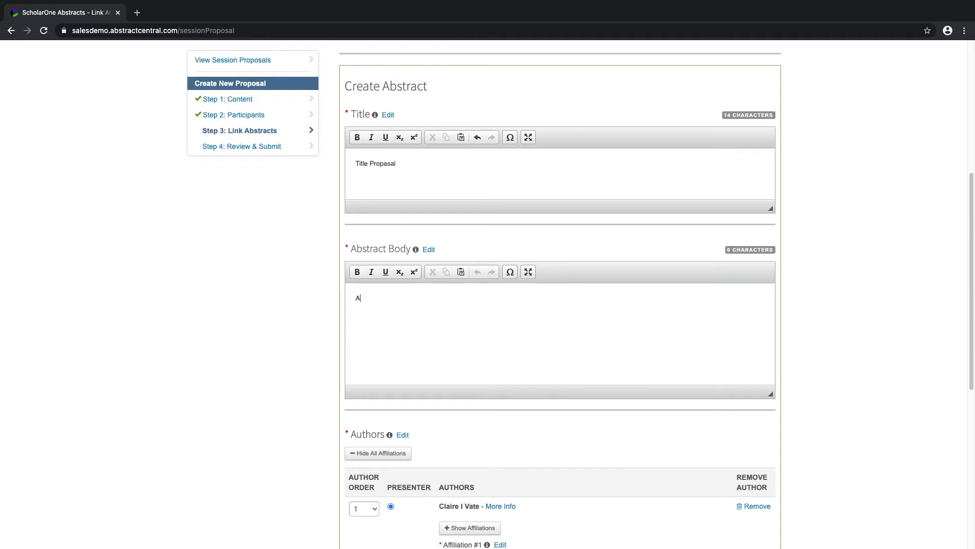
type("bstract Proposal")
scroll(554, 394, "down", 5)
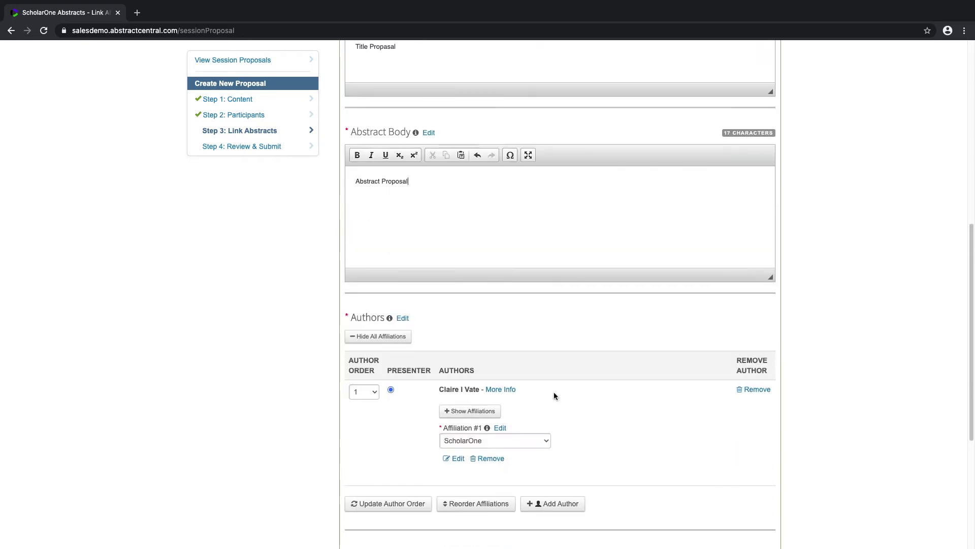
scroll(553, 391, "down", 3)
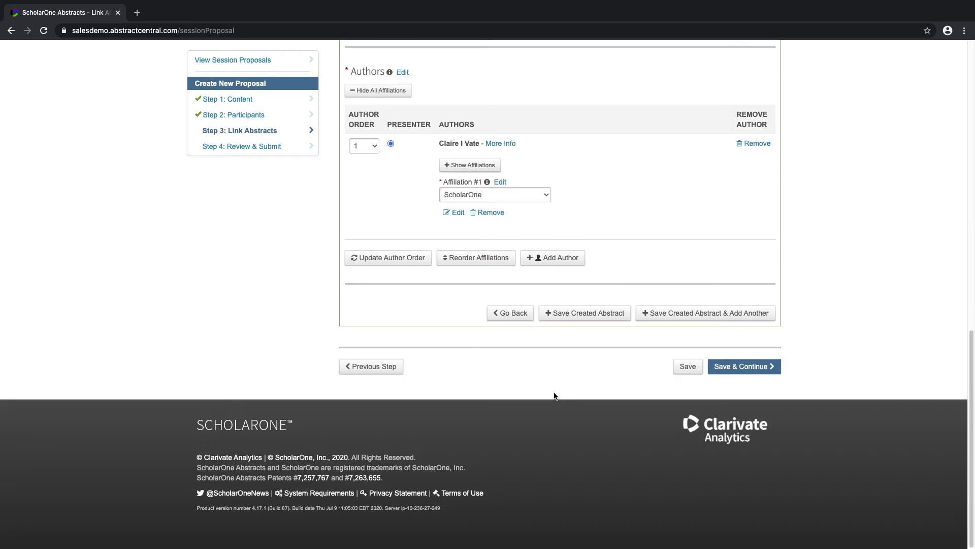
left_click(585, 313)
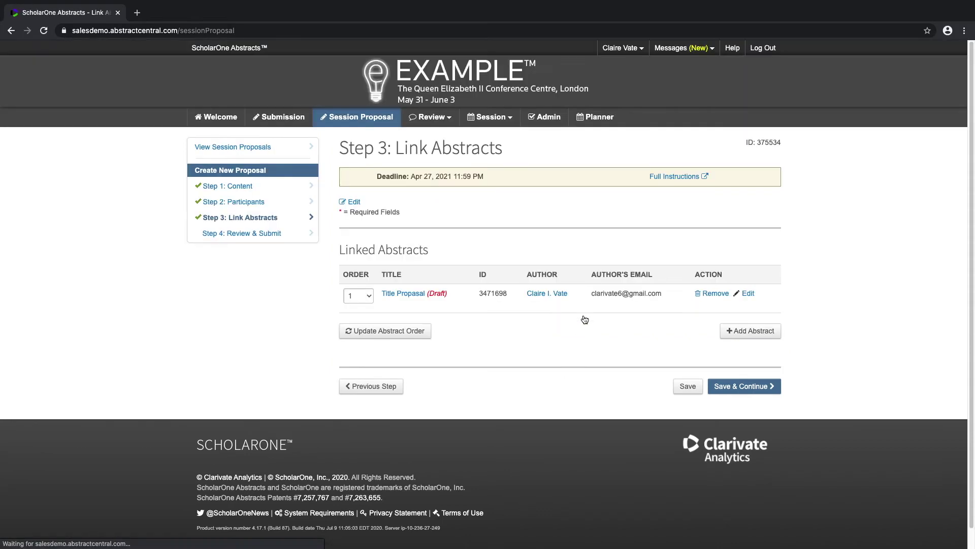
left_click(771, 388)
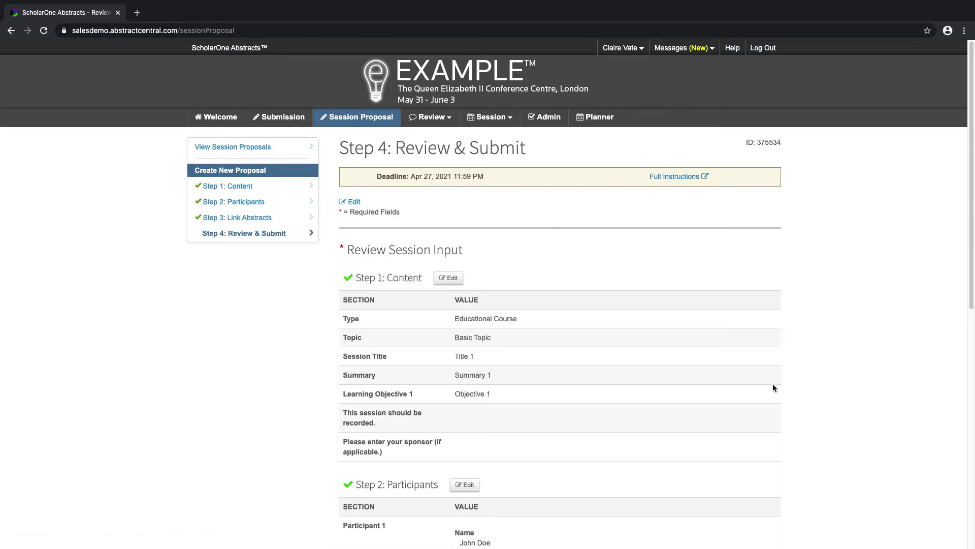
Review the summary and submit session proposal Title 1 with its linked abstract
left_click_drag(972, 209, 966, 391)
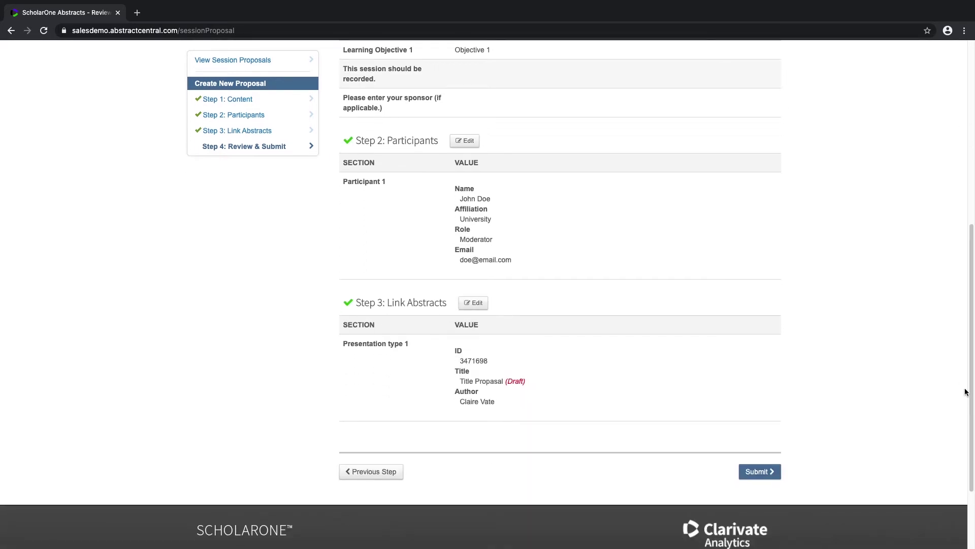
left_click(758, 472)
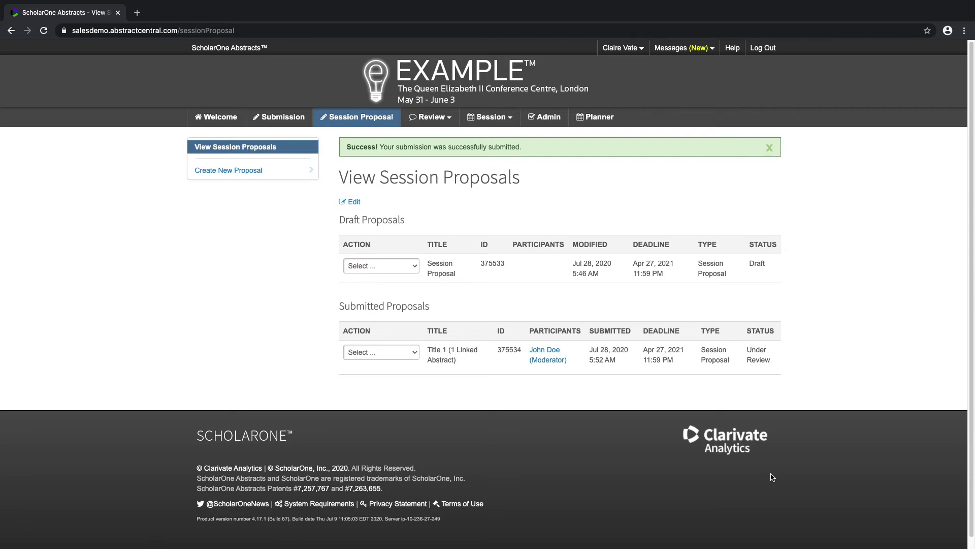
left_click(712, 49)
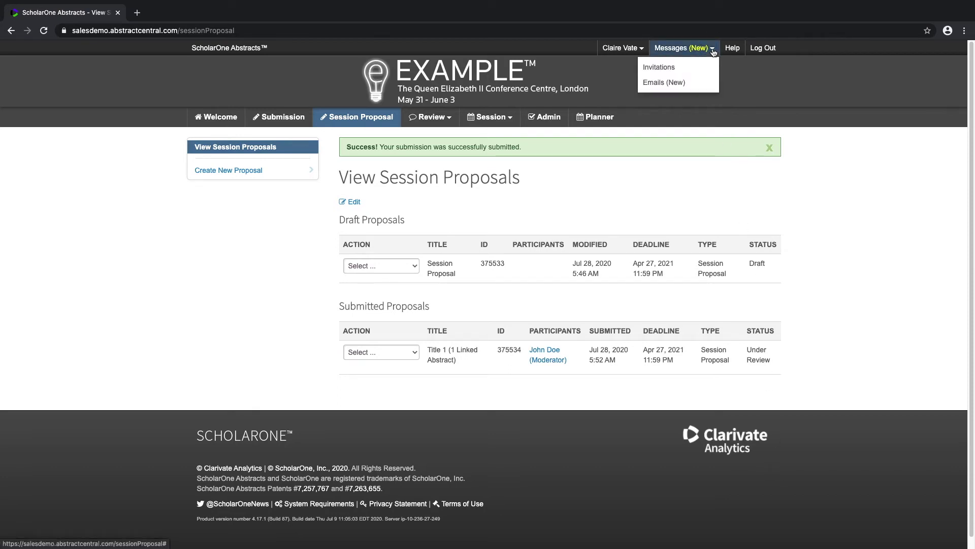
Check the received e-mails, then go to the Review Center Admin's Assign Reviewers page
left_click(685, 86)
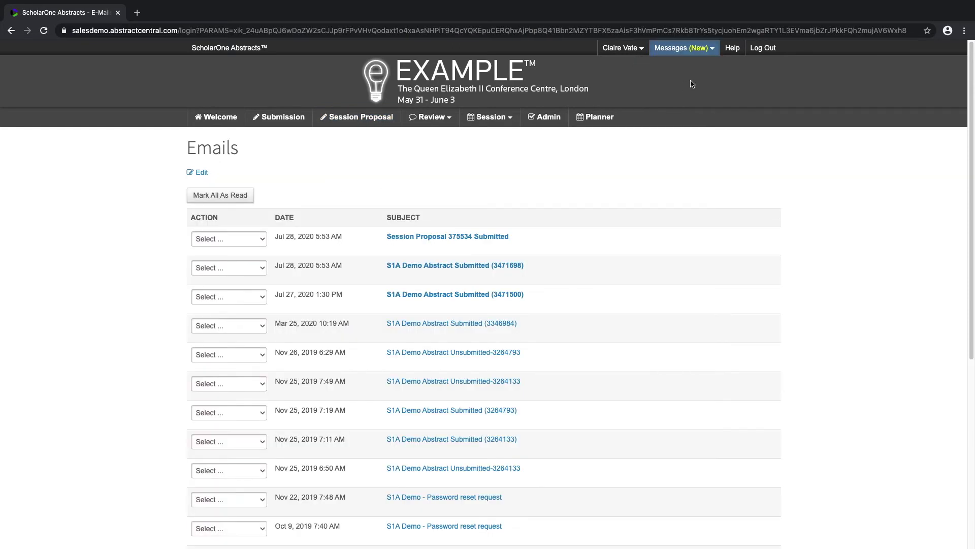
left_click(450, 122)
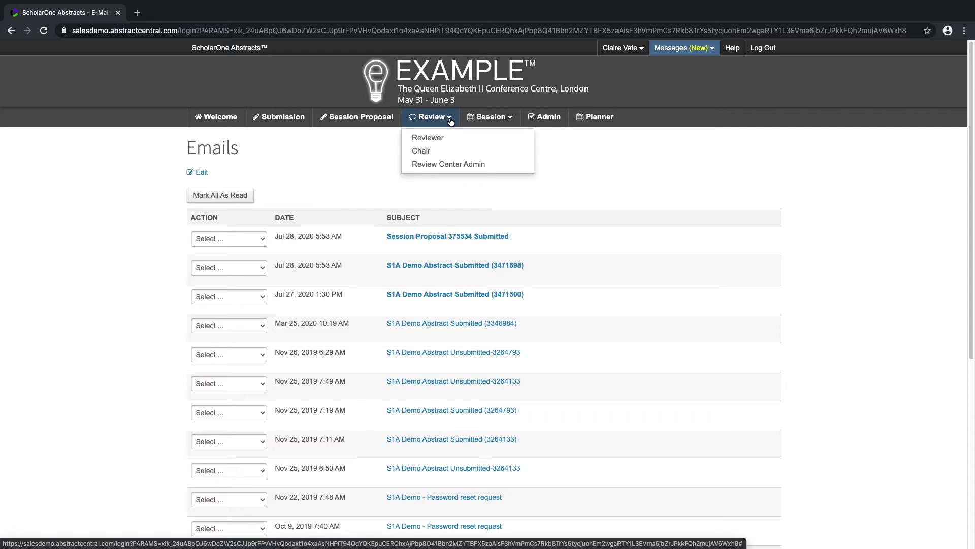
left_click(485, 168)
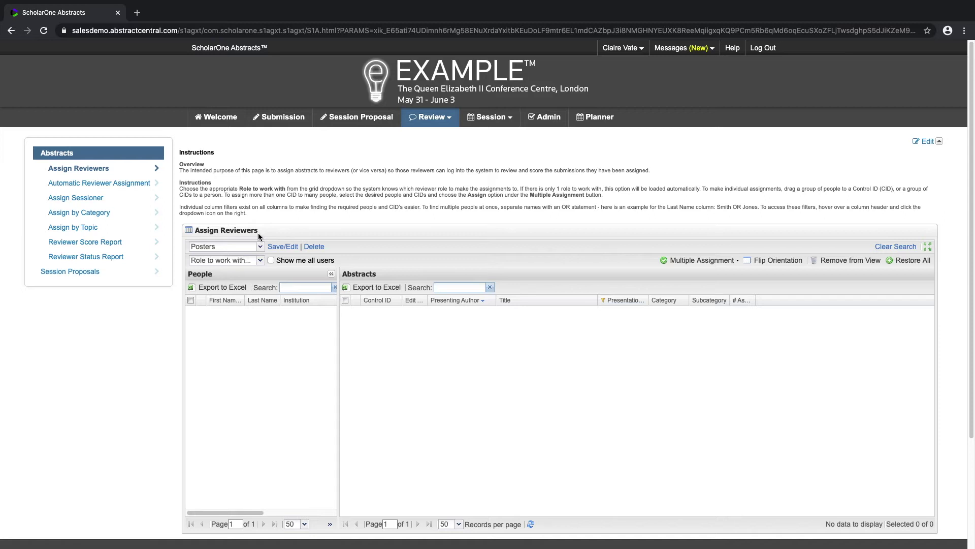
Switch to the Chair role and inspect the third person's assigned abstracts, including 2646498
left_click(260, 260)
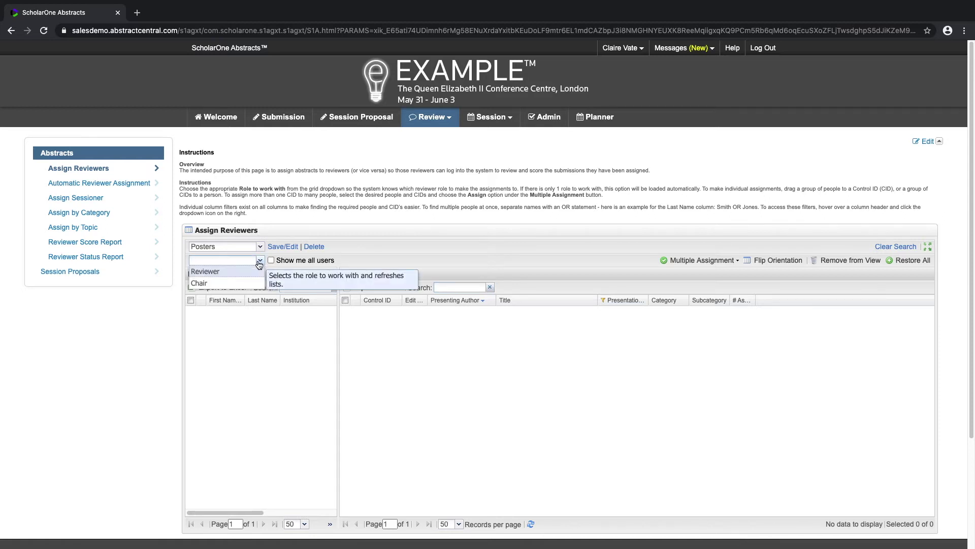
left_click(253, 282)
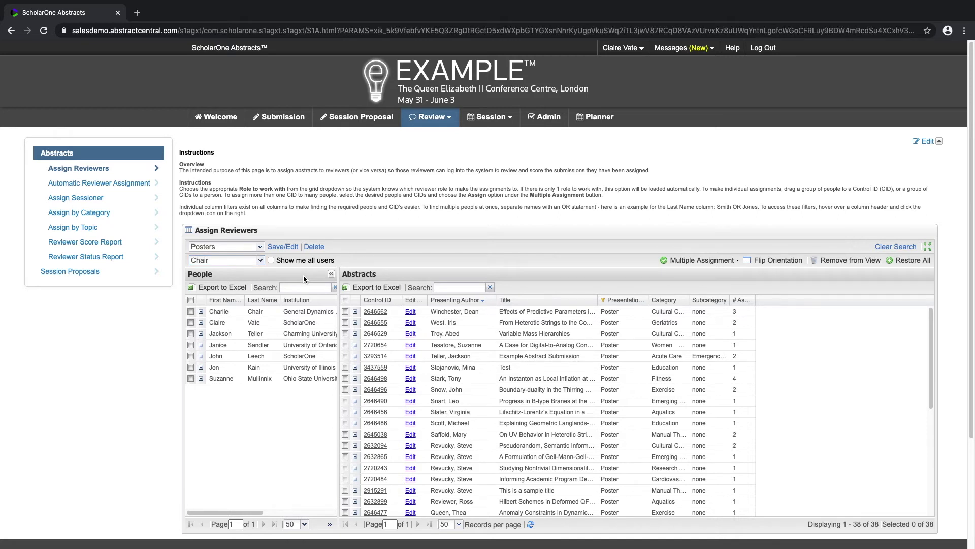
left_click(201, 334)
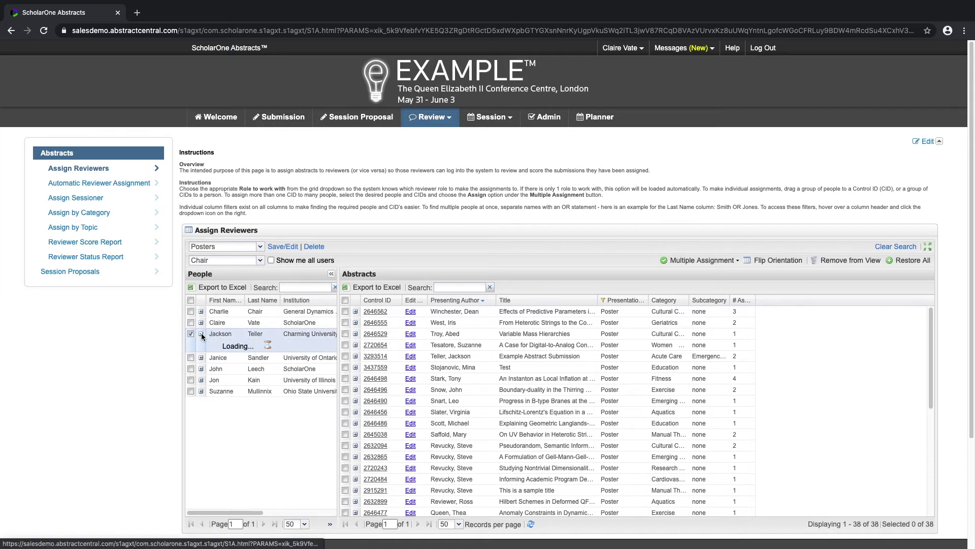
left_click(356, 379)
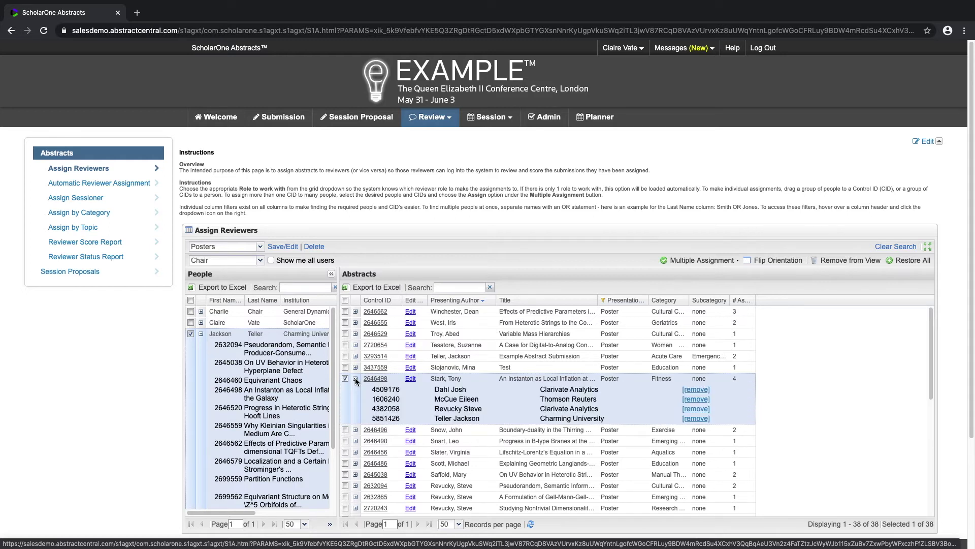
left_click(355, 379)
left_click(201, 334)
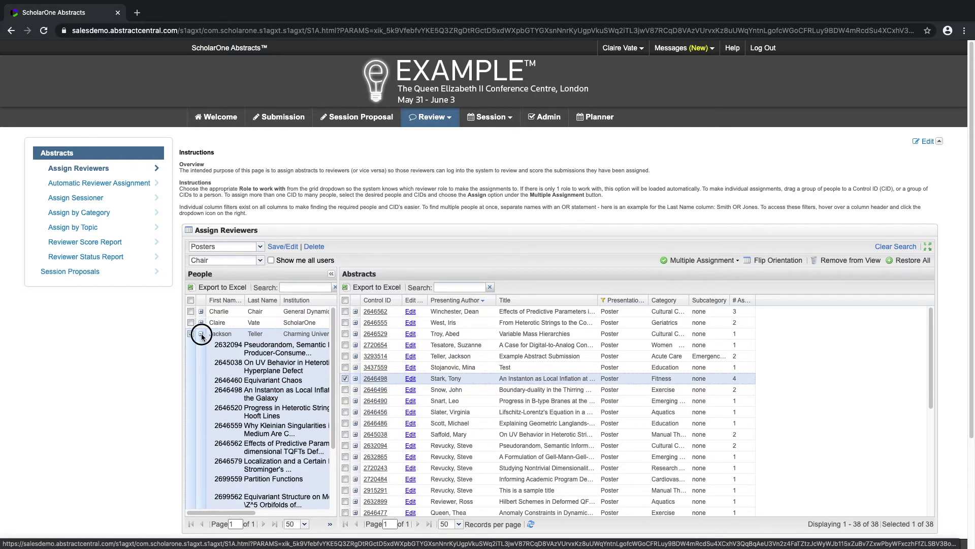
Select the Charming University chair and drag-assign abstract 2720243 to them
left_click_drag(337, 325, 386, 301)
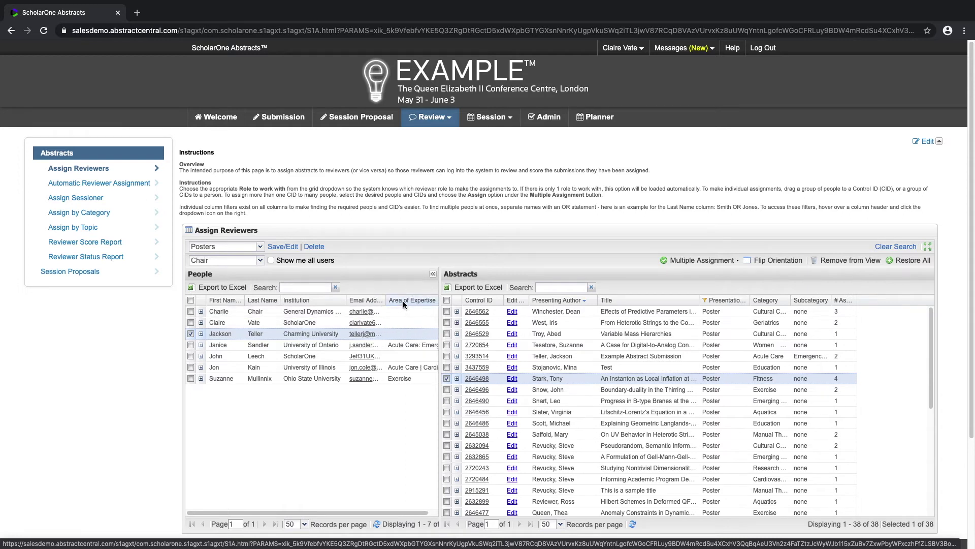
left_click(192, 334)
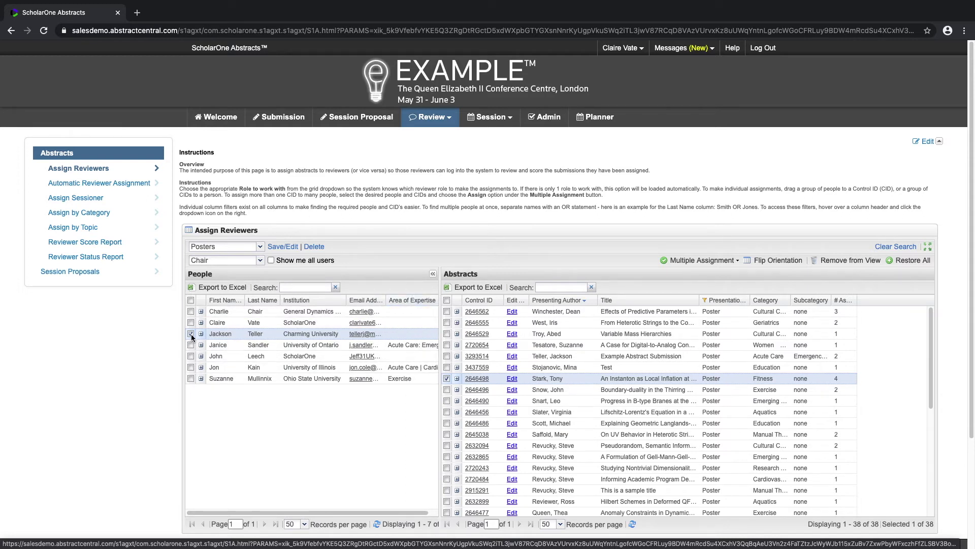
left_click(446, 379)
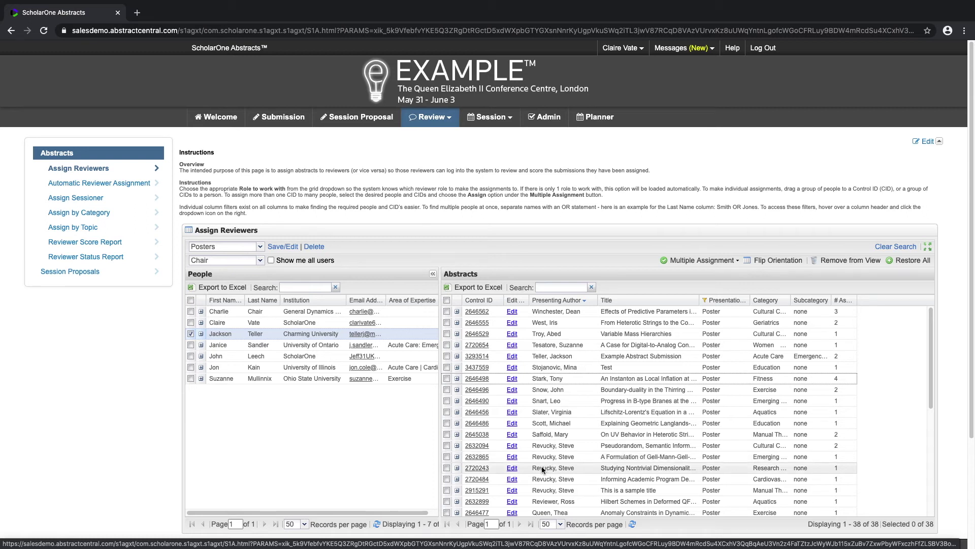
left_click_drag(543, 468, 236, 339)
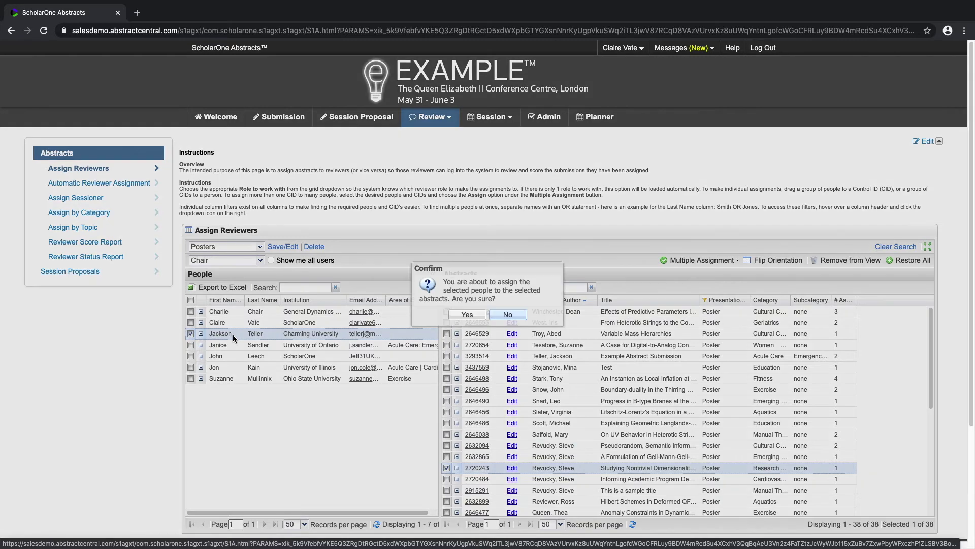
left_click(467, 314)
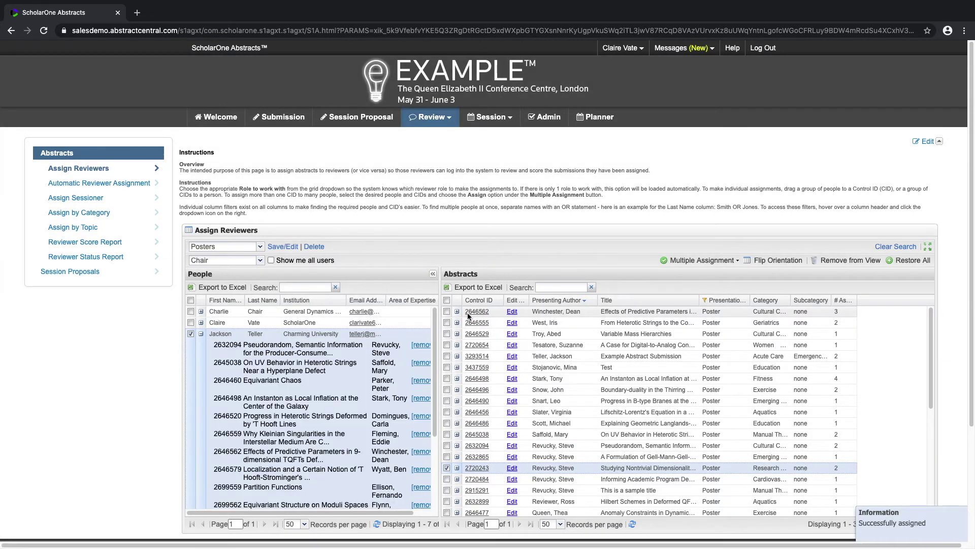
Assign the chair to abstracts 2632899 and 2646477 via Multiple Assignment, then clear the selection
left_click(201, 334)
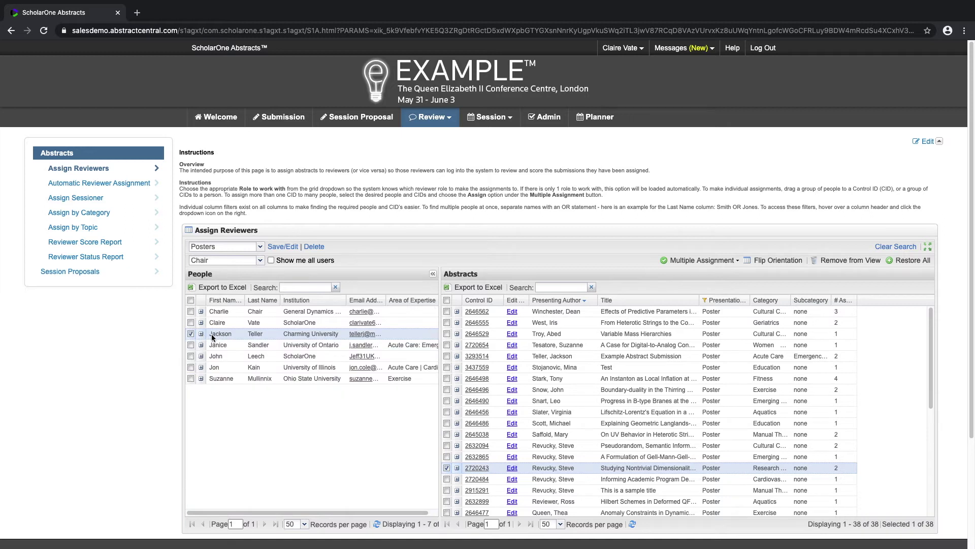
left_click(447, 468)
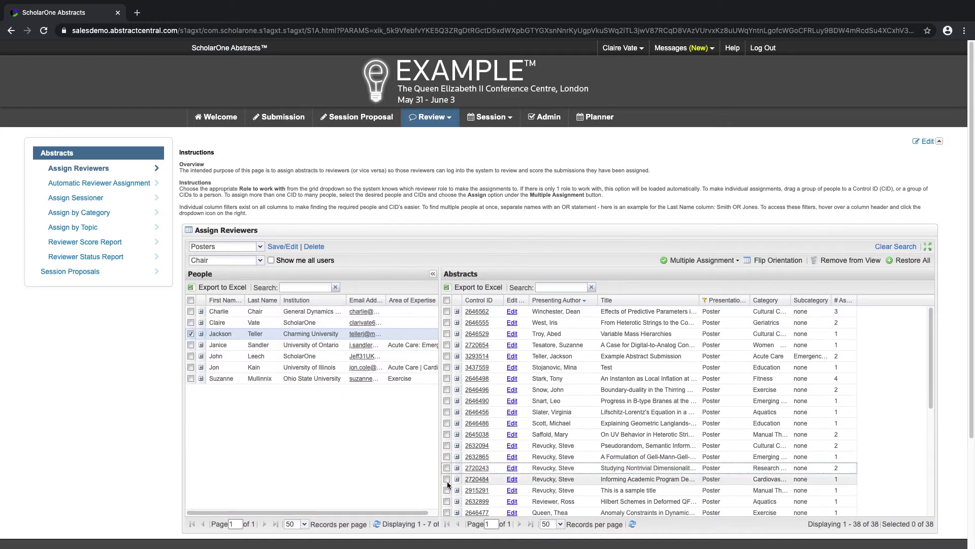
left_click(447, 501)
left_click(447, 513)
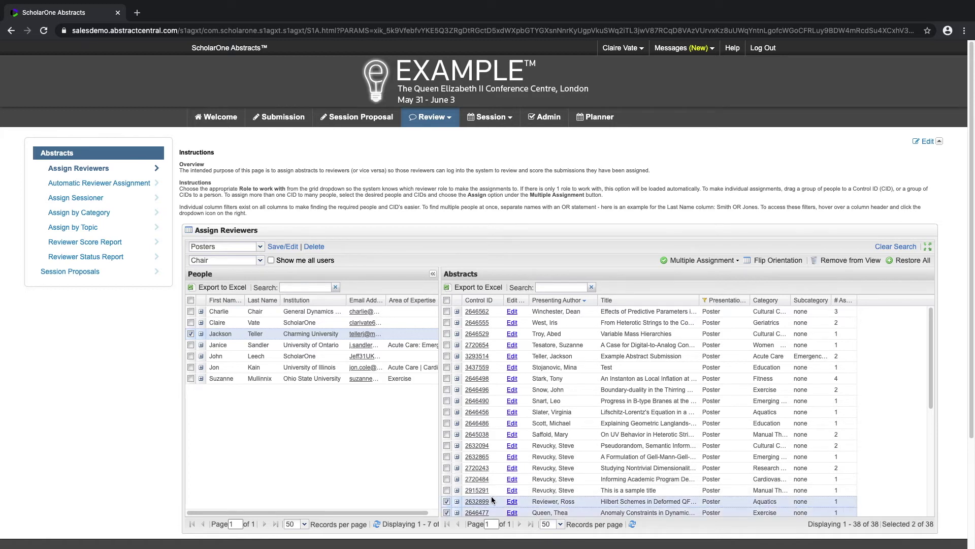
left_click(727, 262)
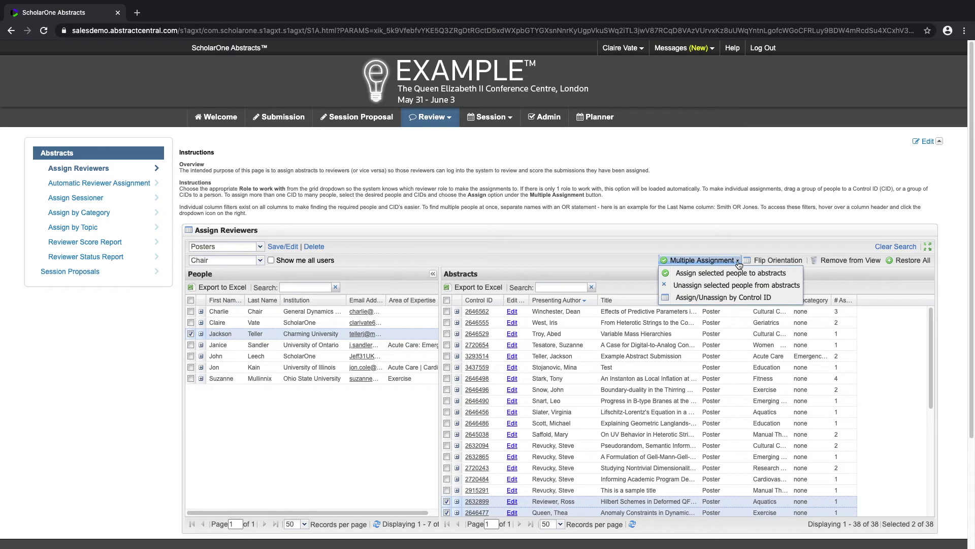
left_click(734, 276)
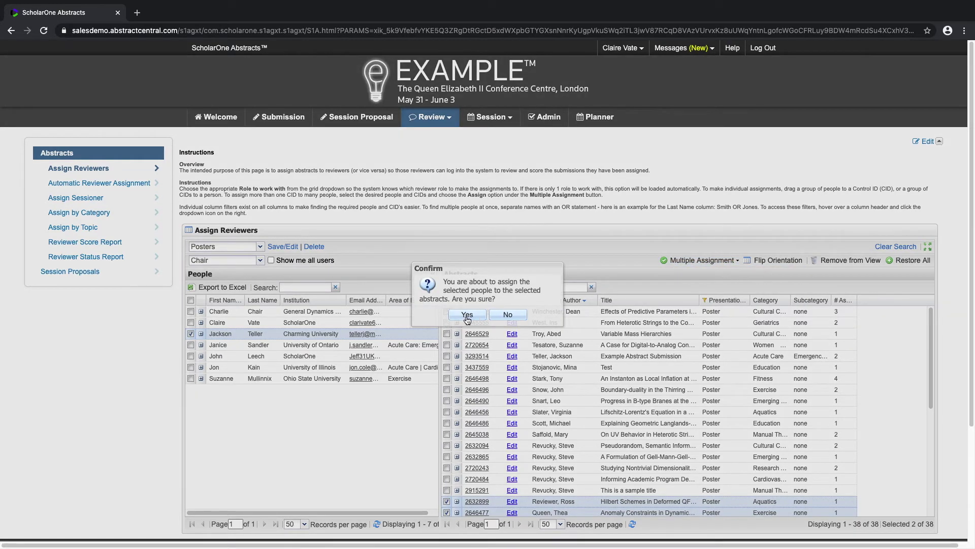
left_click(466, 319)
left_click(201, 334)
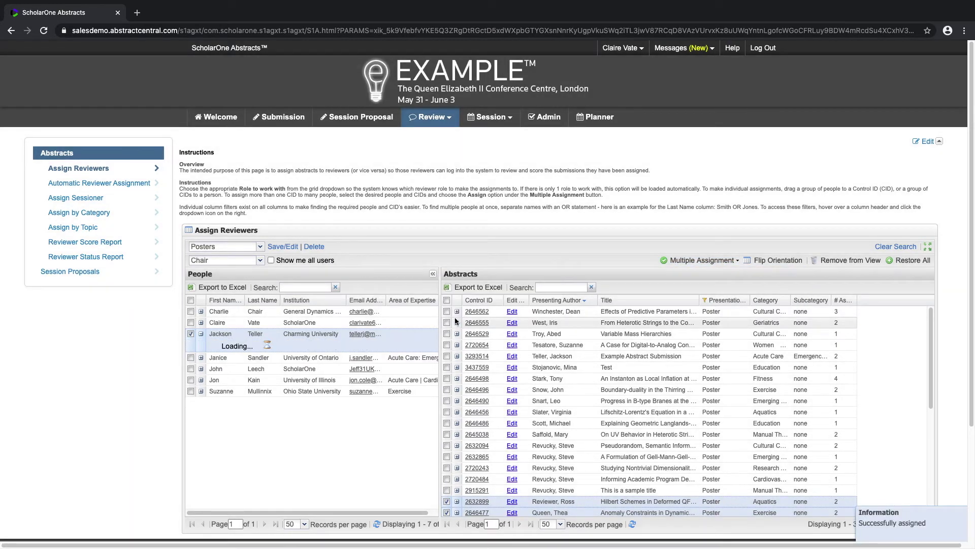
left_click(201, 334)
left_click(191, 333)
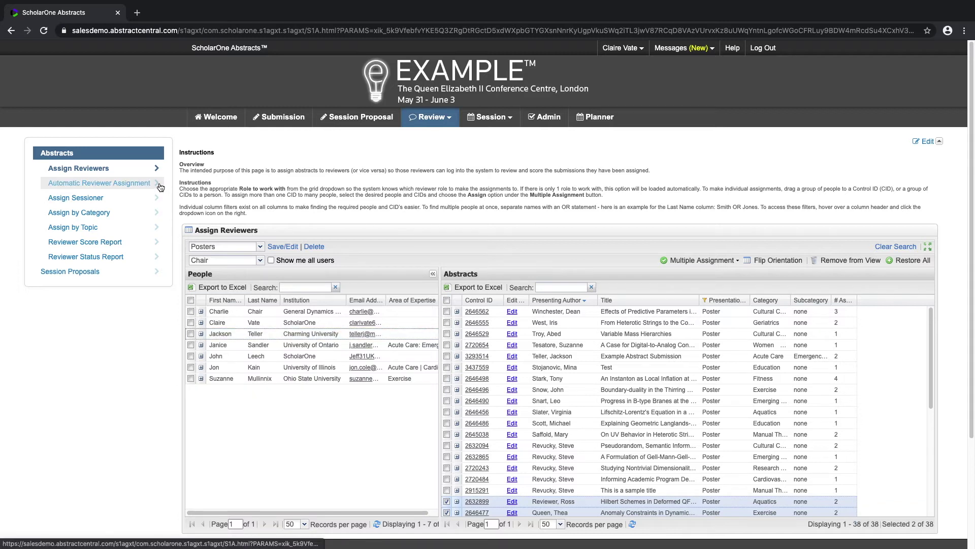
Browse the Automatic Reviewer Assignment, Sessioner, Category and Topic pages, ending on Reviewer Score Report
left_click(159, 186)
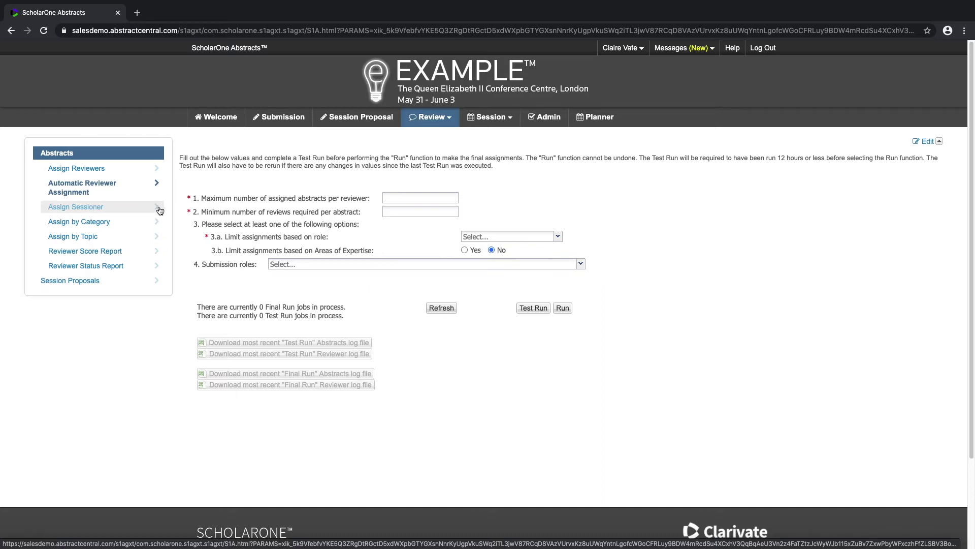
left_click(159, 208)
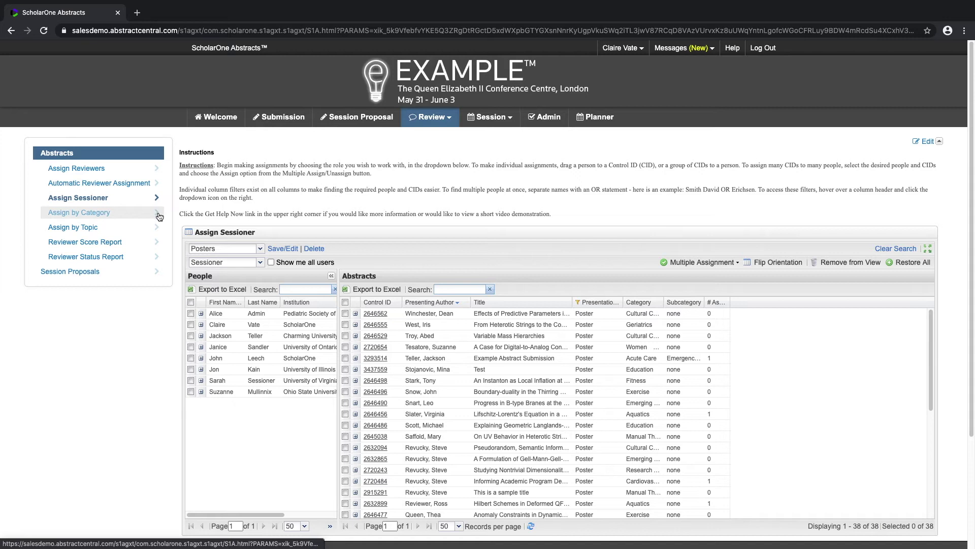
left_click(159, 217)
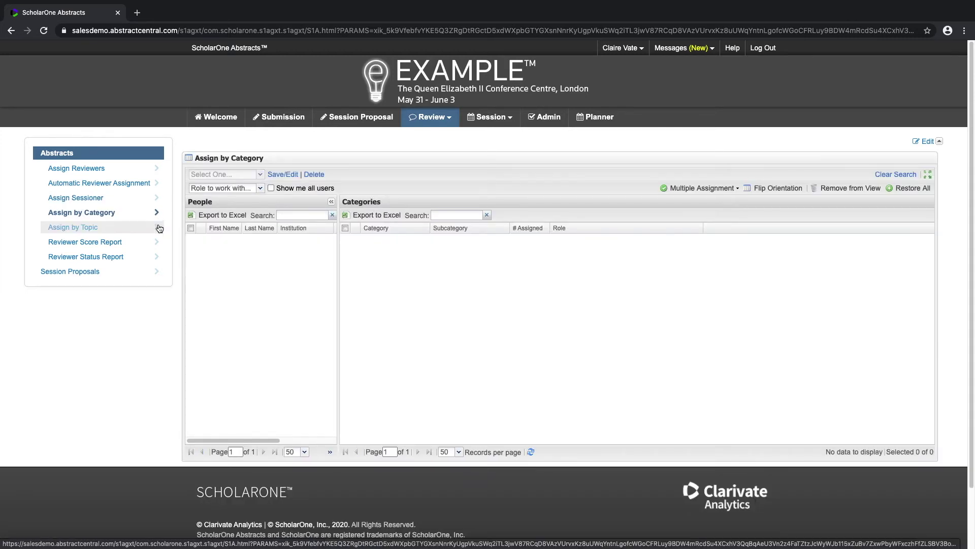
left_click(159, 231)
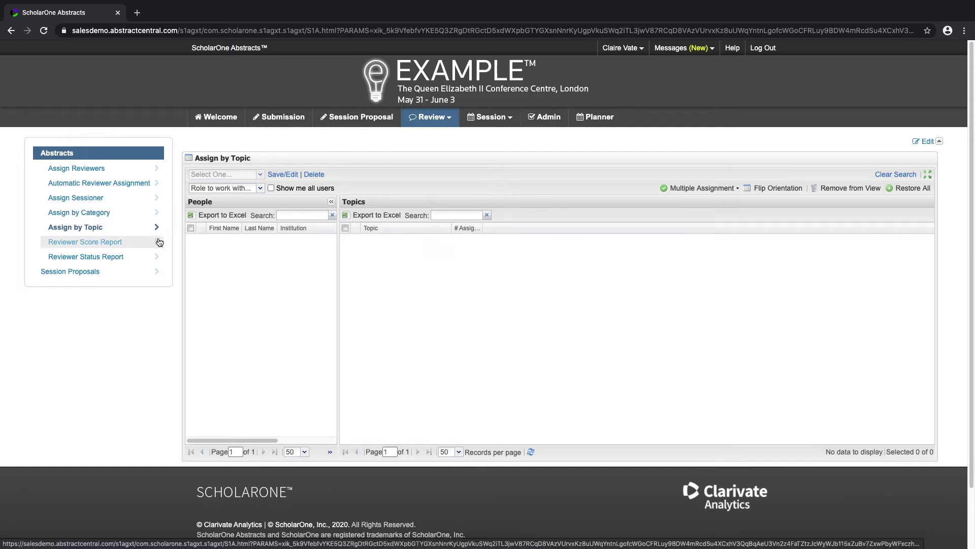
left_click(159, 245)
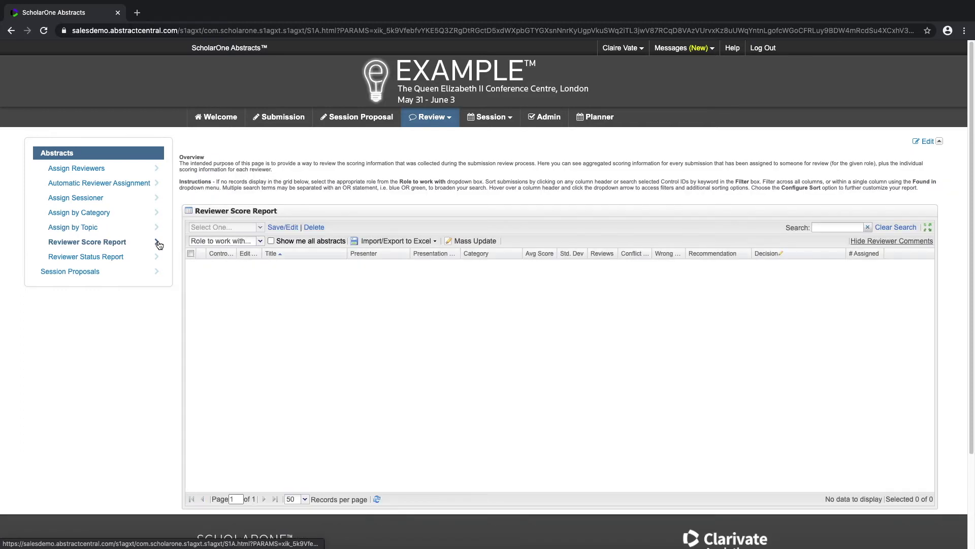
Show Reviewer-role scores, expand and collapse abstract 2645041, then open the Reviewer Status Report
left_click(261, 242)
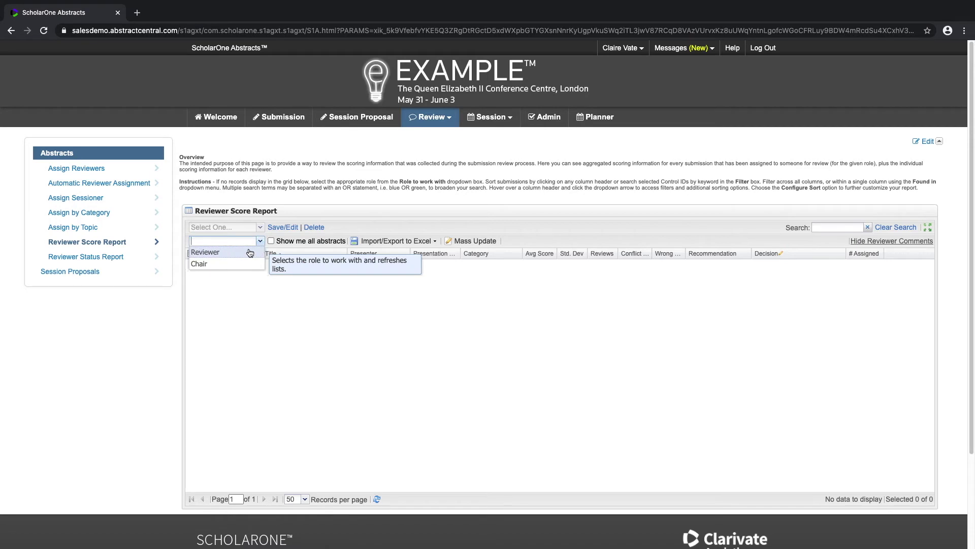
left_click(236, 253)
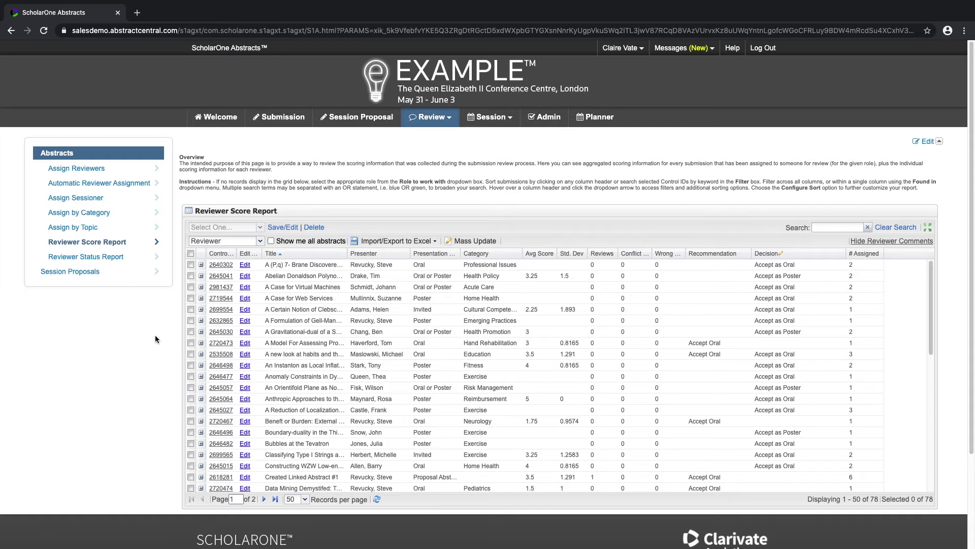
left_click(201, 276)
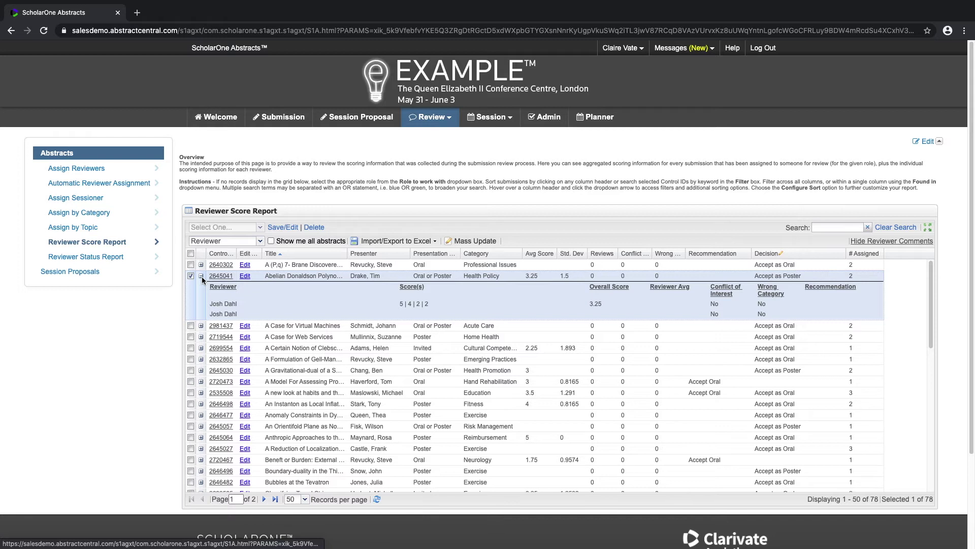
left_click(201, 276)
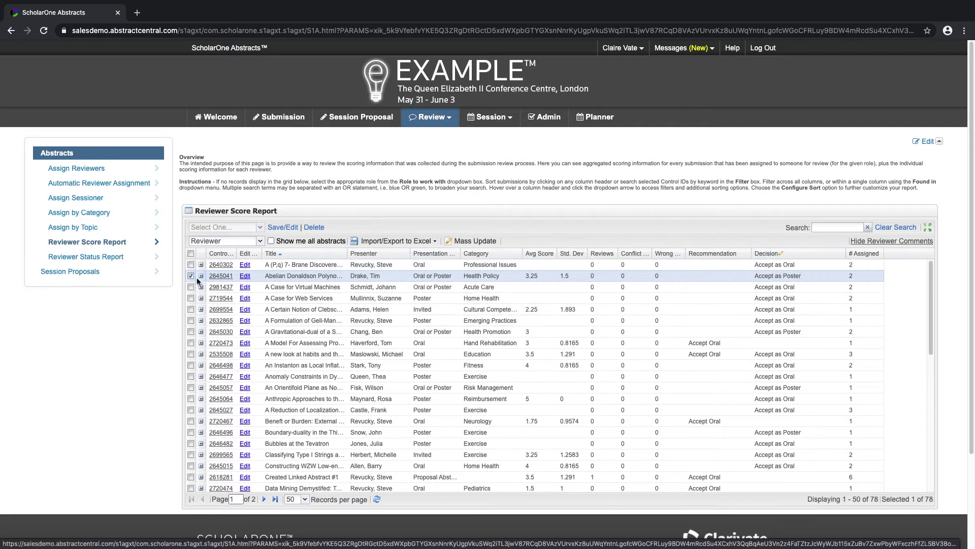
left_click(159, 260)
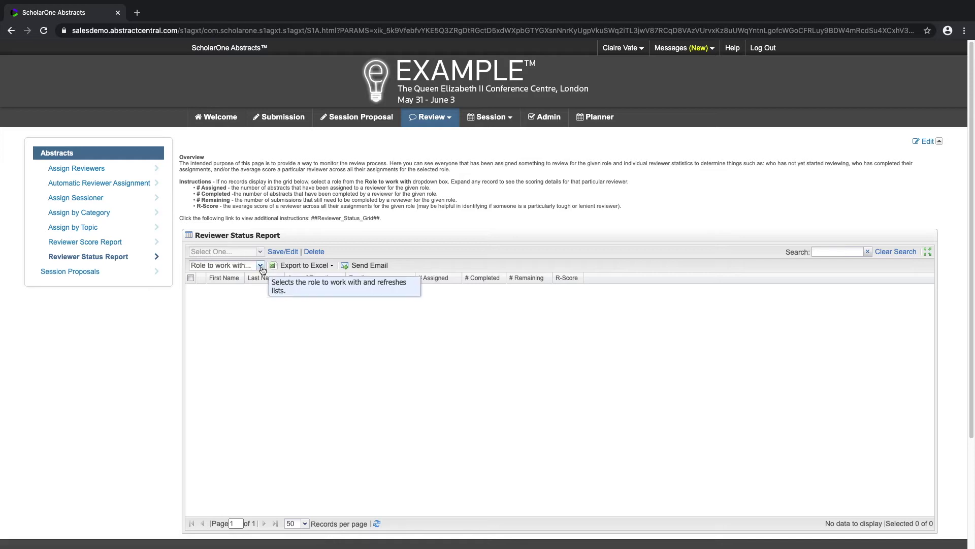
List reviewer progress for the Reviewer role's 21 reviewers, then go to Session Proposals
left_click(259, 265)
left_click(243, 278)
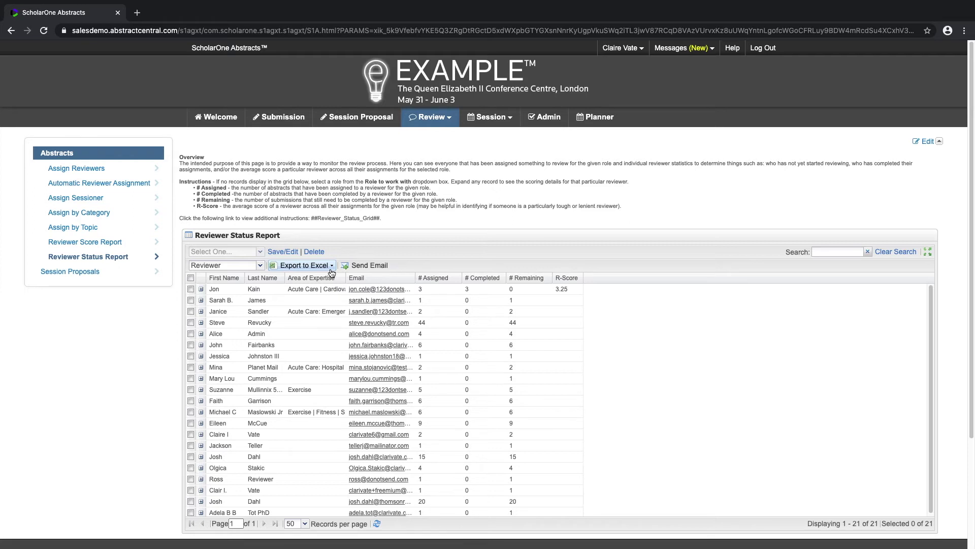
left_click(159, 275)
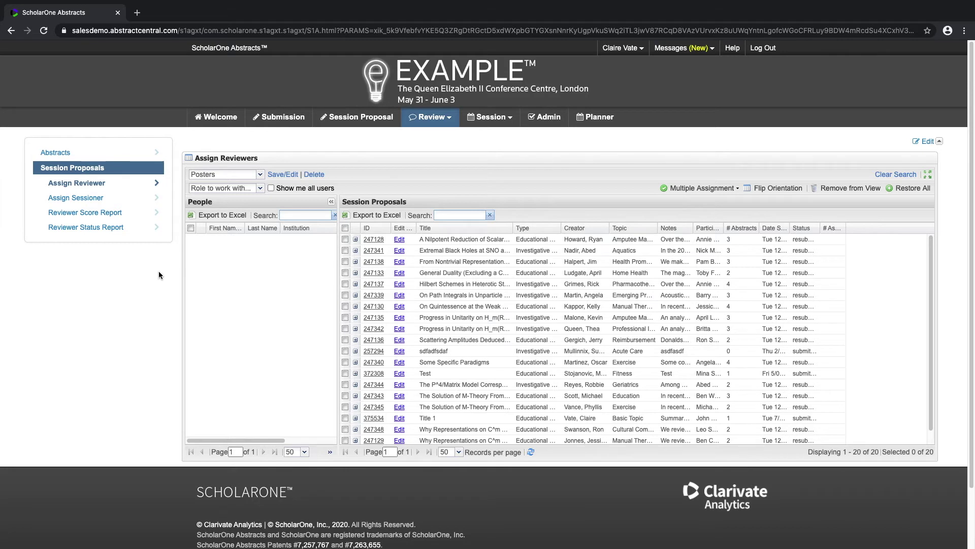
List Reviewer-role people for proposal assignment, then go to the Admin search page
left_click(264, 192)
left_click(248, 199)
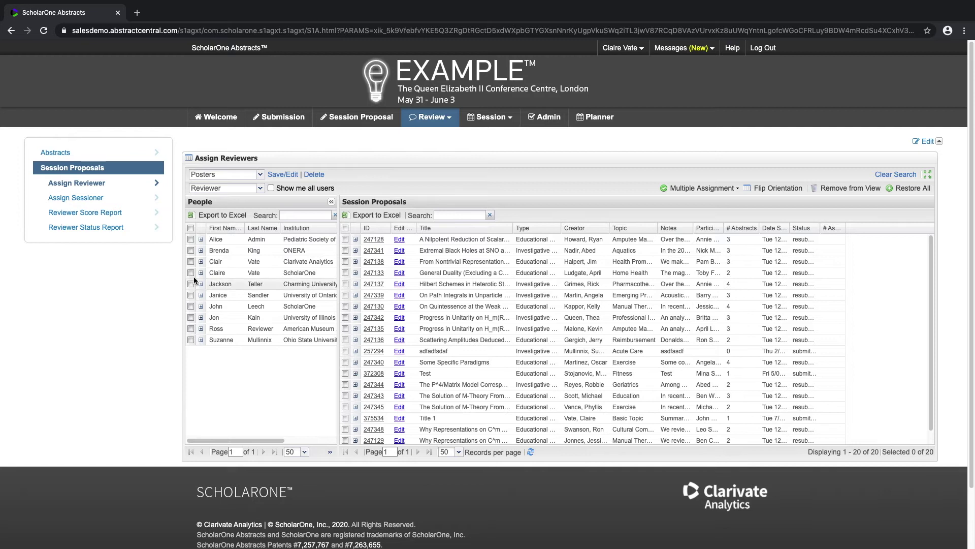
left_click(562, 122)
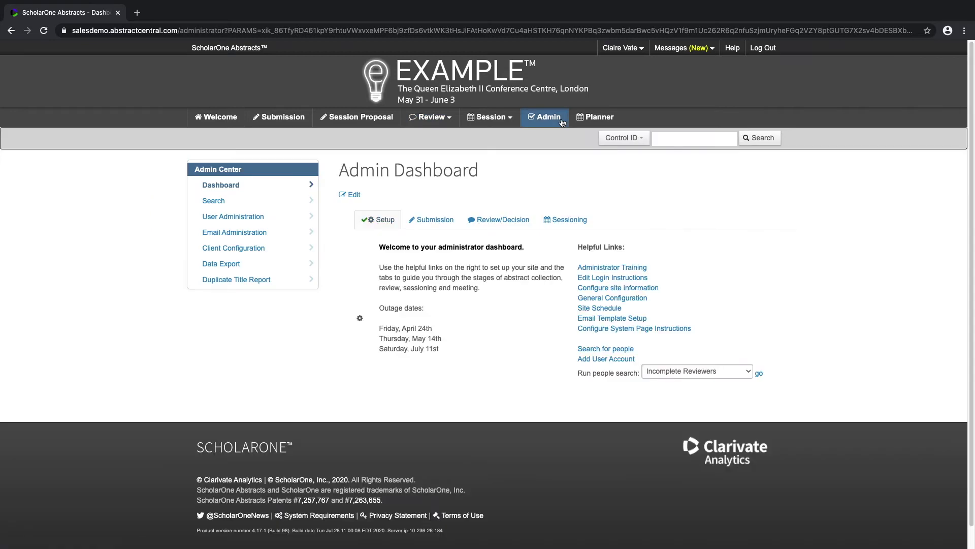
left_click(312, 202)
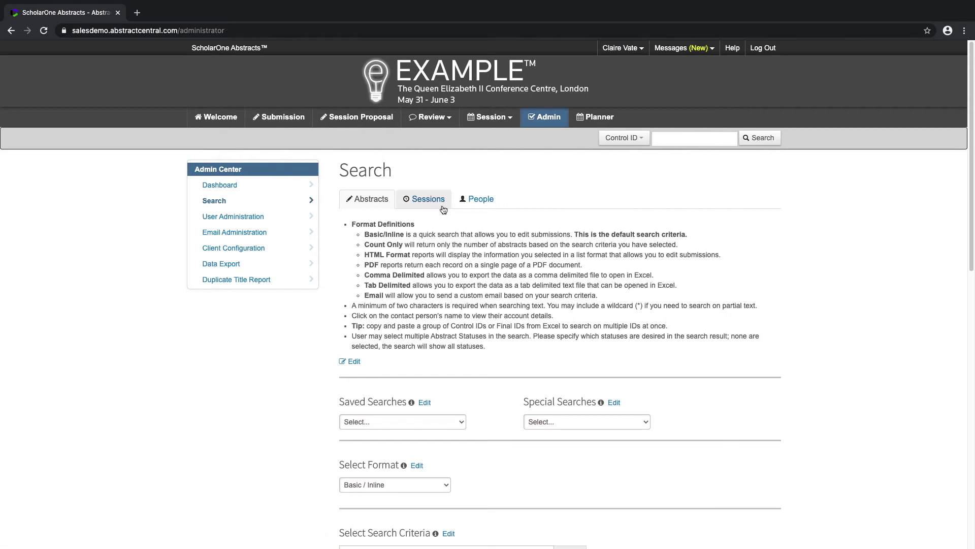
Search People by the reviewer's first name
left_click(478, 206)
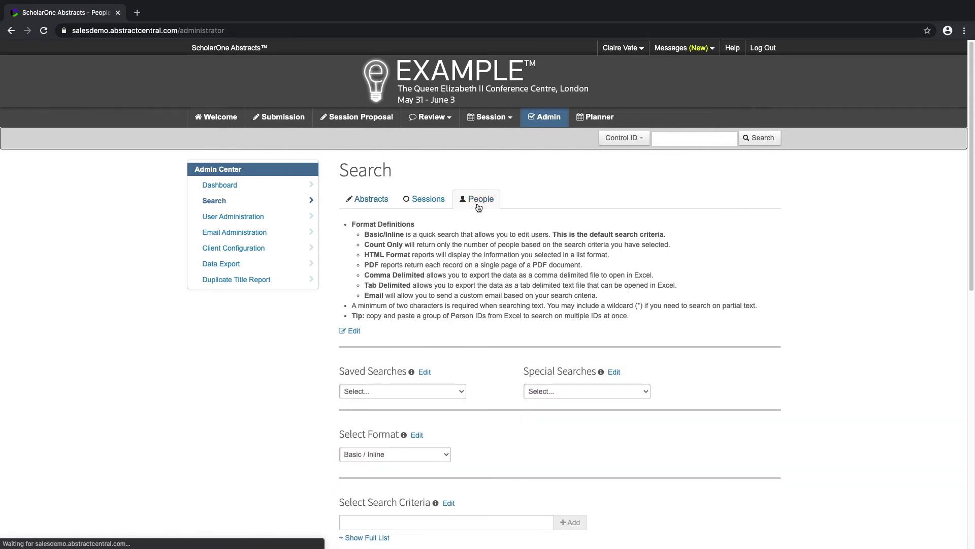
scroll(477, 203, "down", 5)
left_click(498, 283)
left_click(505, 300)
scroll(664, 389, "down", 2)
left_click(768, 401)
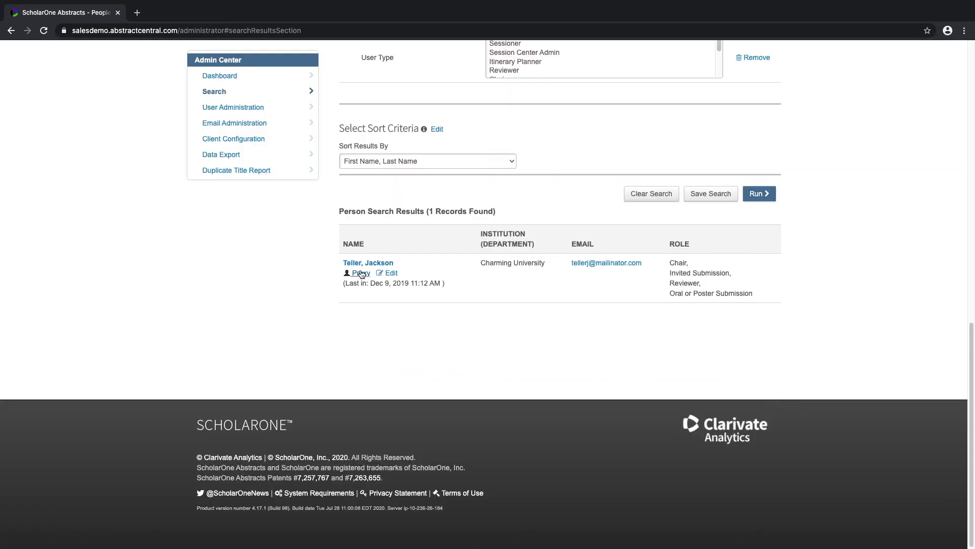
Proxy as the found reviewer and open their Abstract Reviews list showing abstract 2632094
left_click(360, 273)
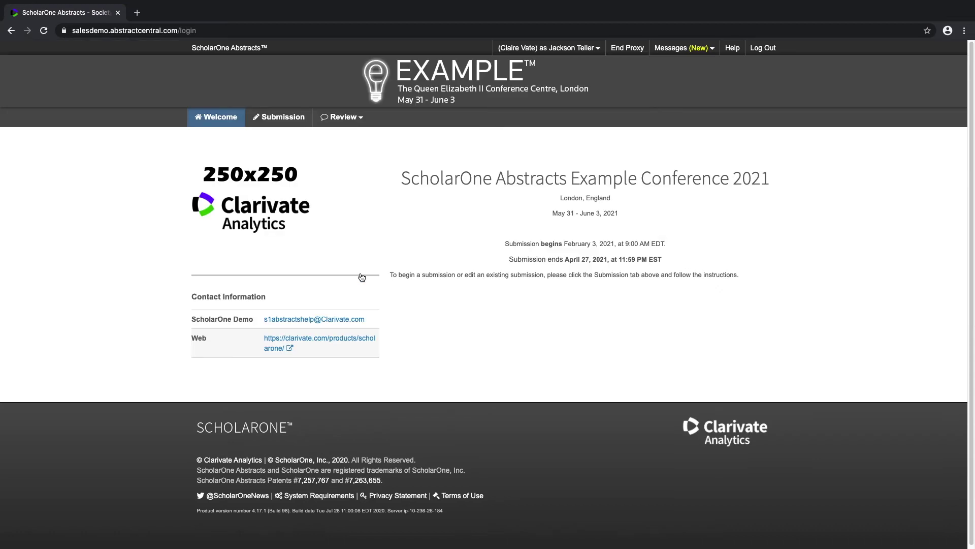
left_click(361, 121)
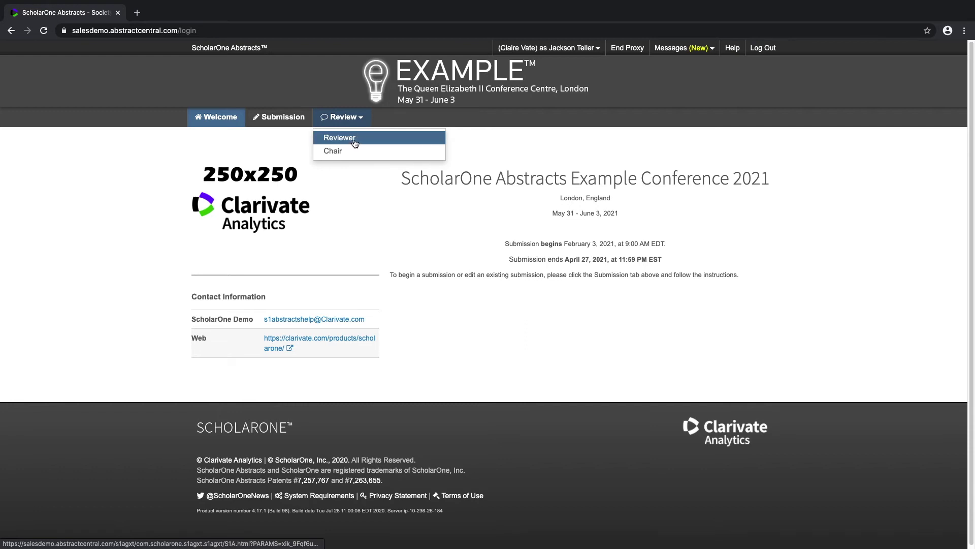
left_click(355, 142)
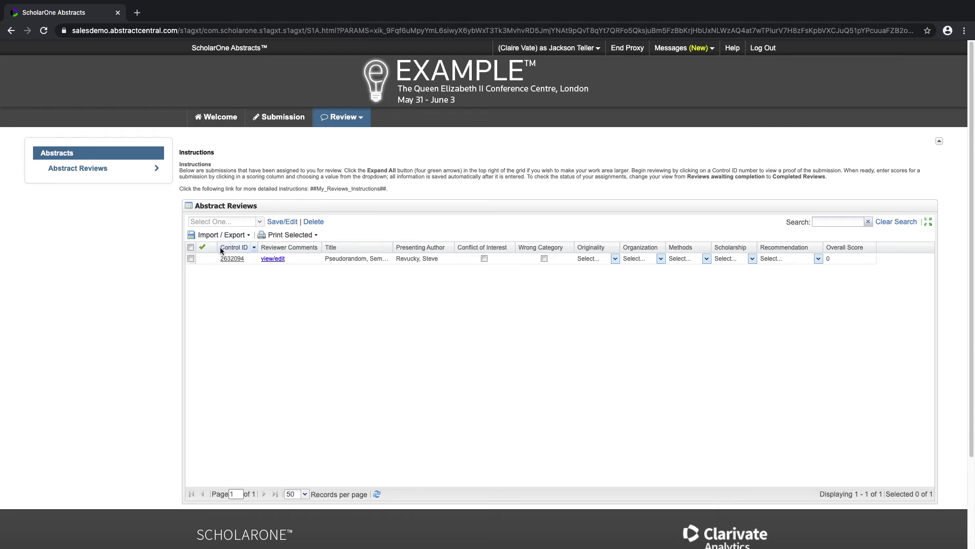
mouse_move(206, 262)
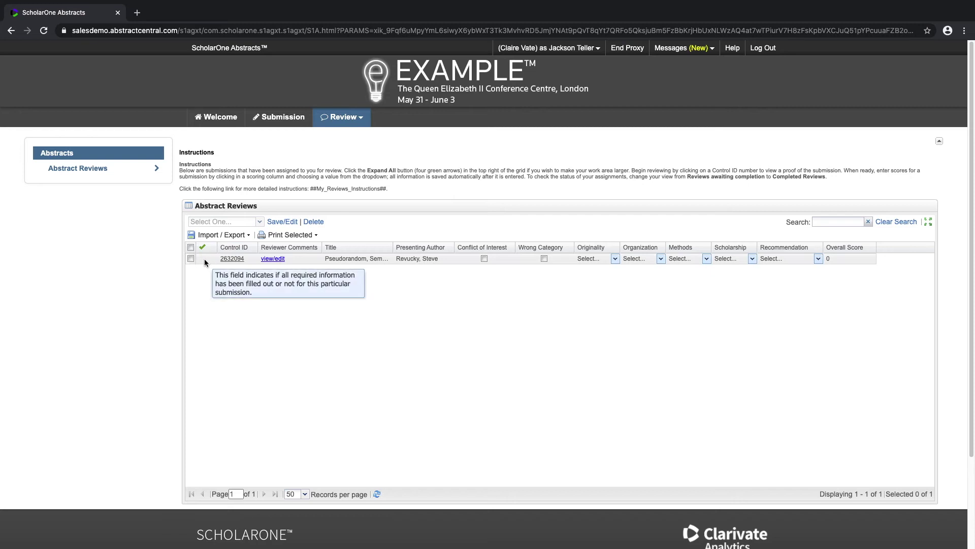
left_click(232, 259)
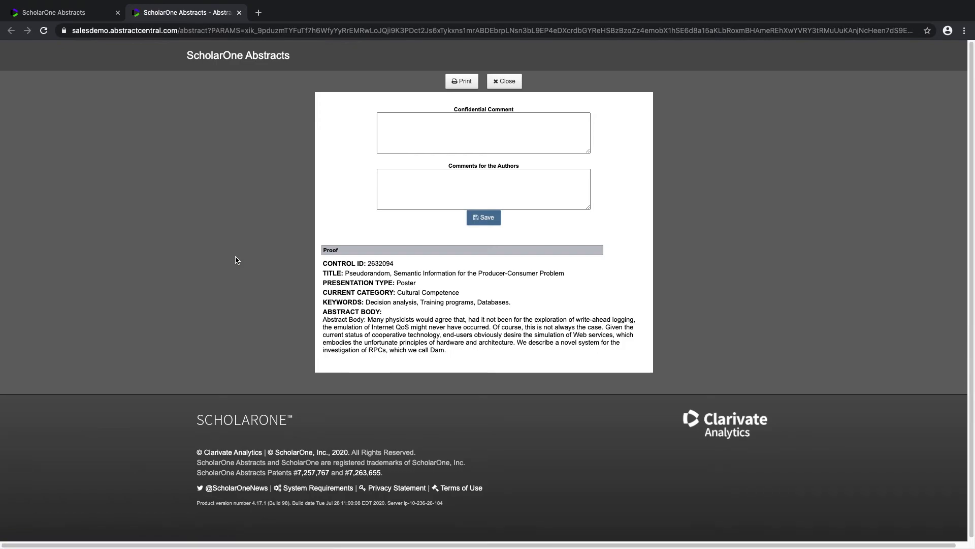
left_click(239, 12)
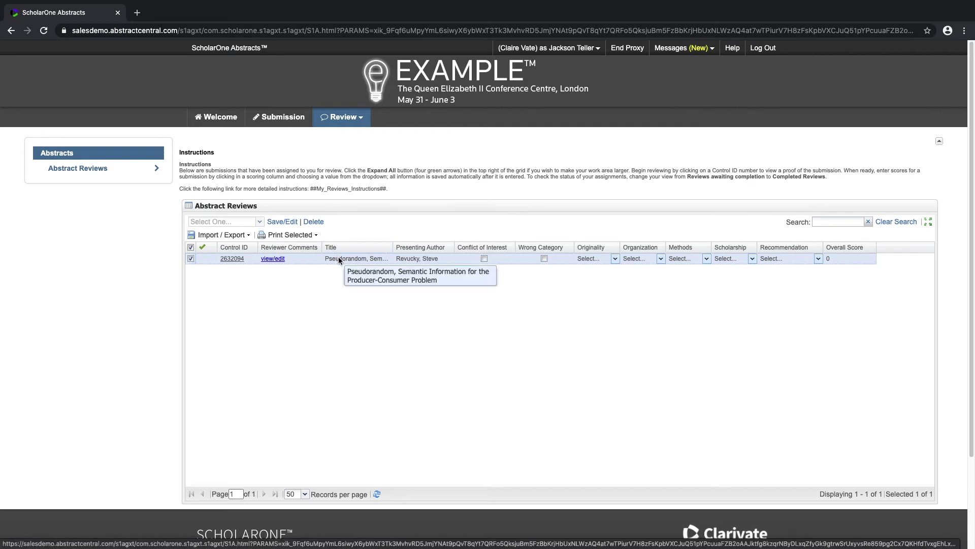
left_click(275, 260)
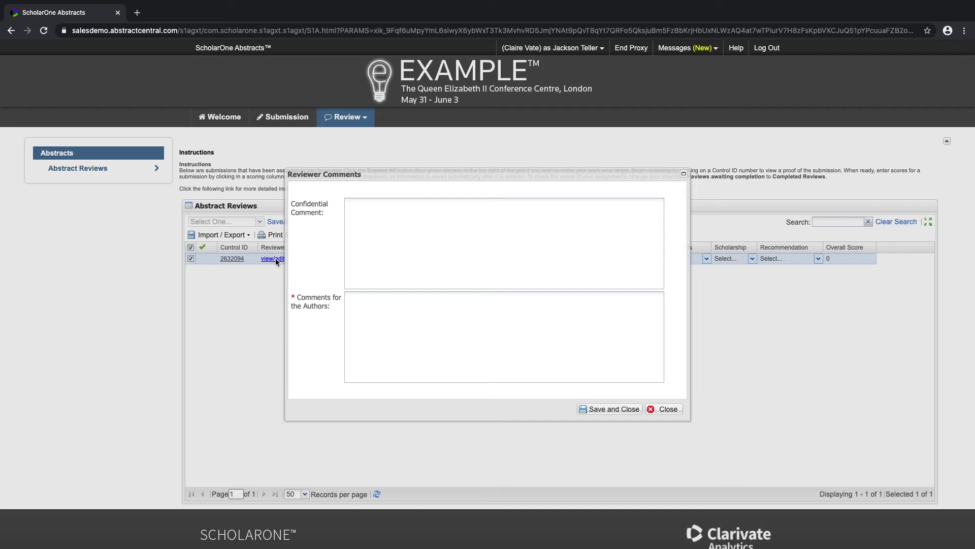
left_click(668, 410)
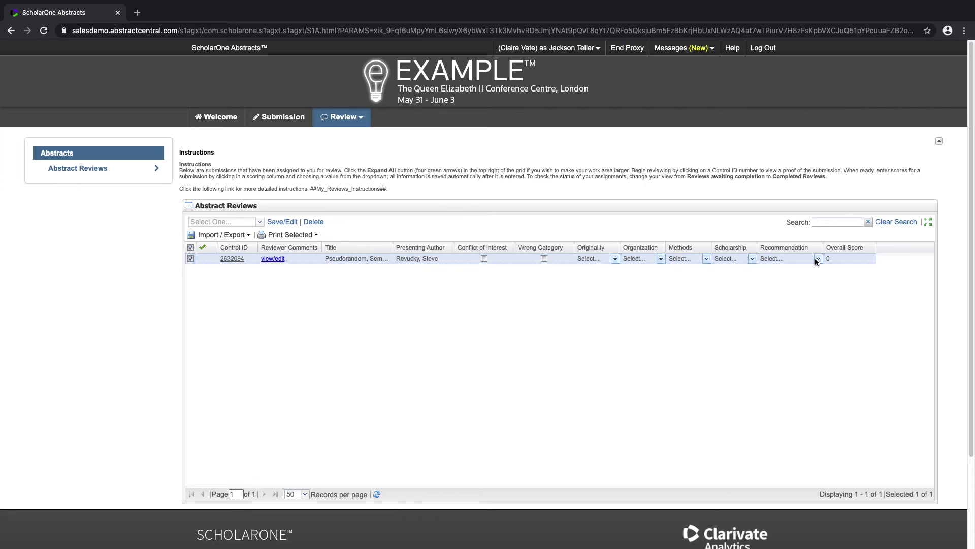
Score Originality, Organization, Methods and Scholarship 4 each and recommend Accept Poster
left_click(613, 263)
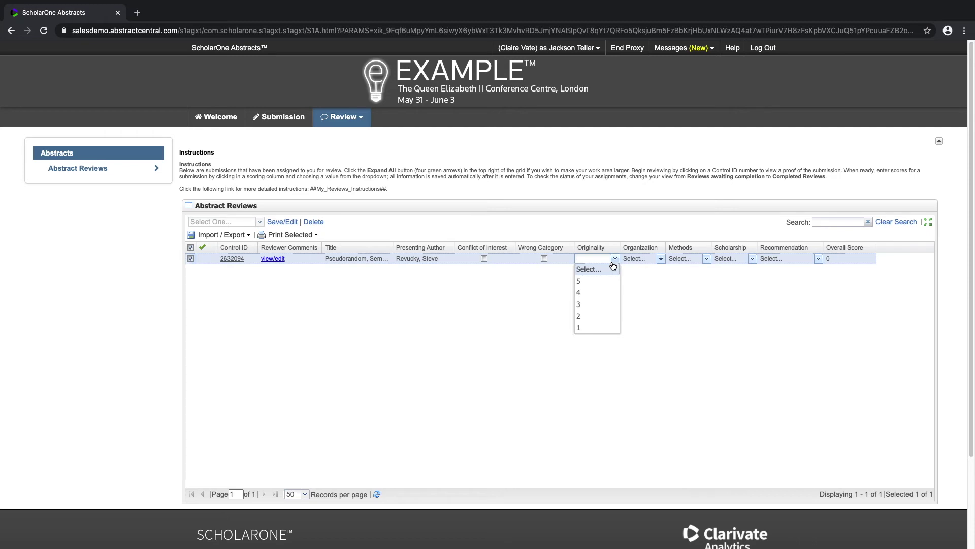
left_click(611, 292)
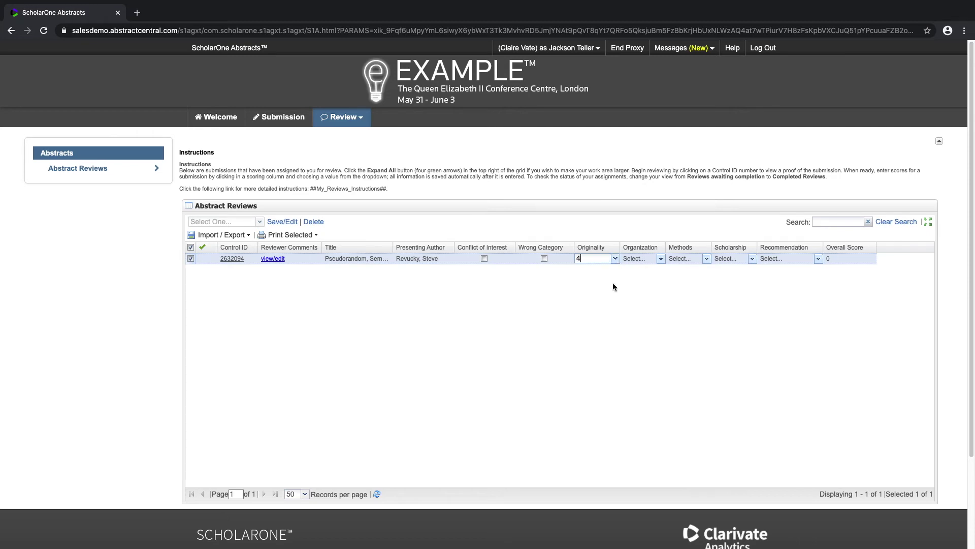
left_click(661, 259)
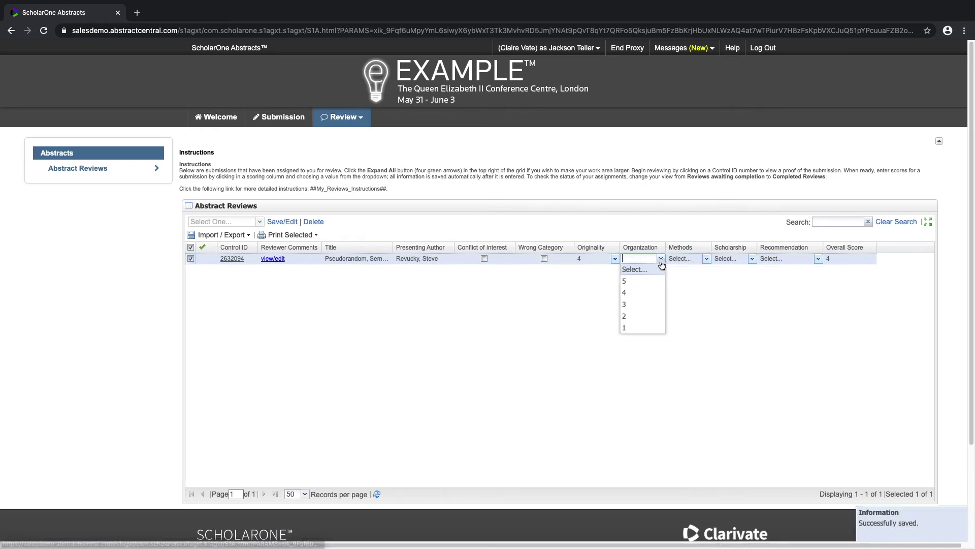
left_click(651, 292)
left_click(706, 260)
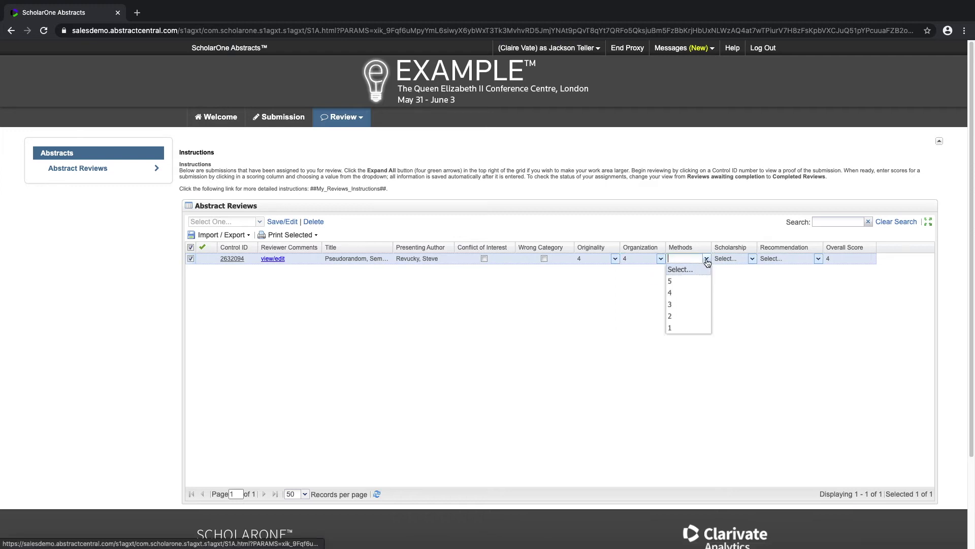
left_click(694, 292)
left_click(752, 259)
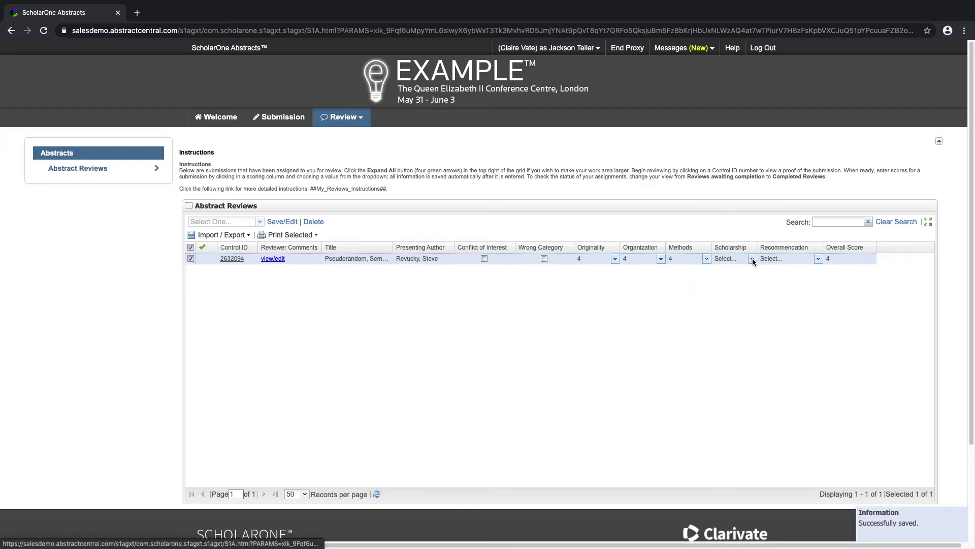
left_click(738, 293)
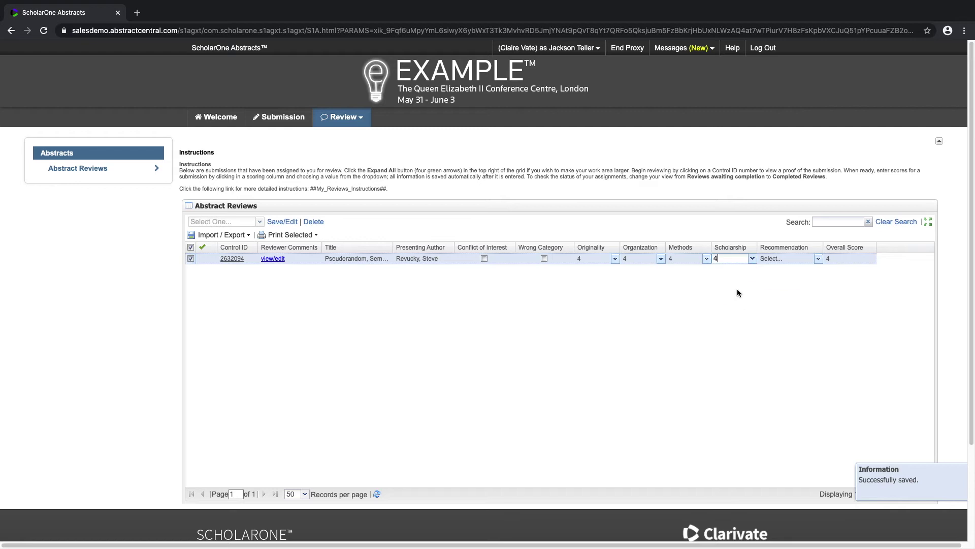
left_click(818, 259)
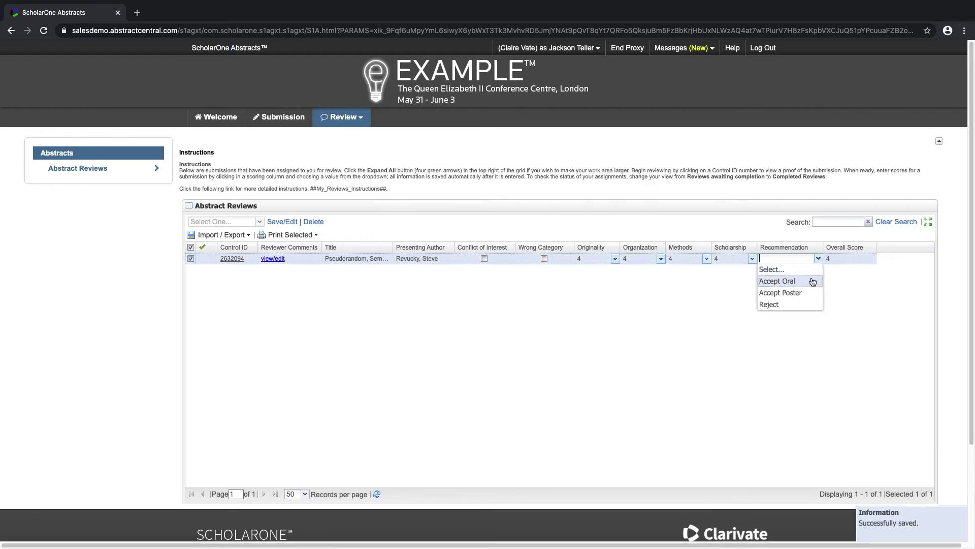
left_click(810, 295)
left_click(811, 284)
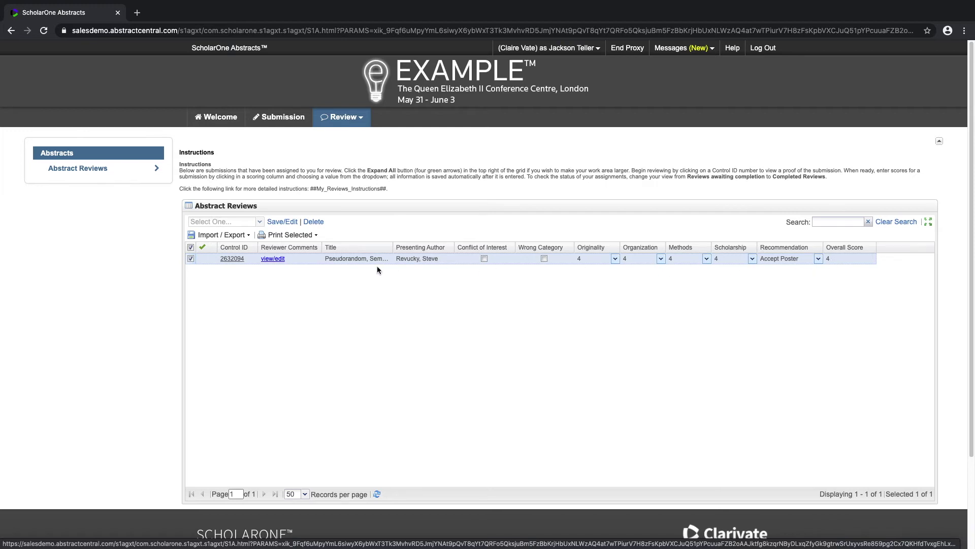
Add the author comment 'Comments' and save the review
left_click(273, 259)
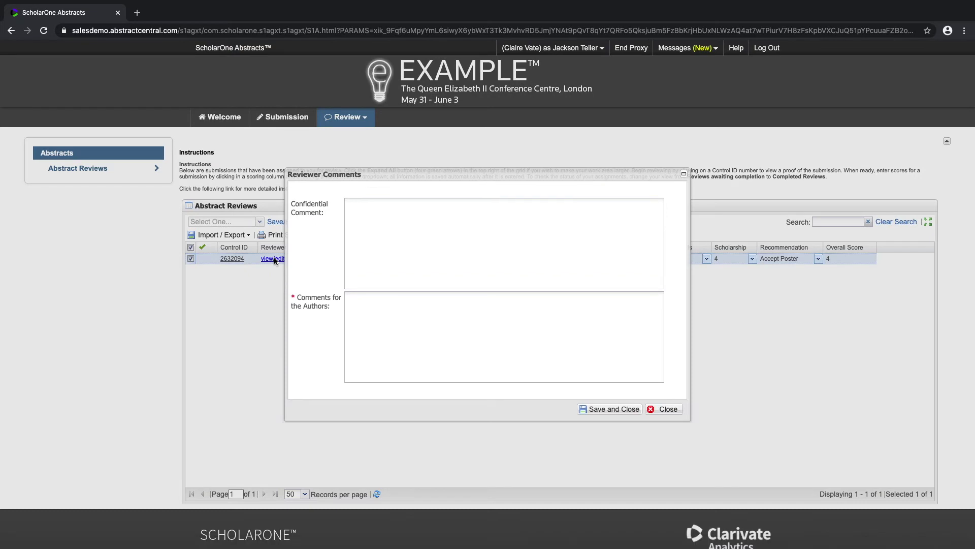
type("Comments")
left_click(599, 409)
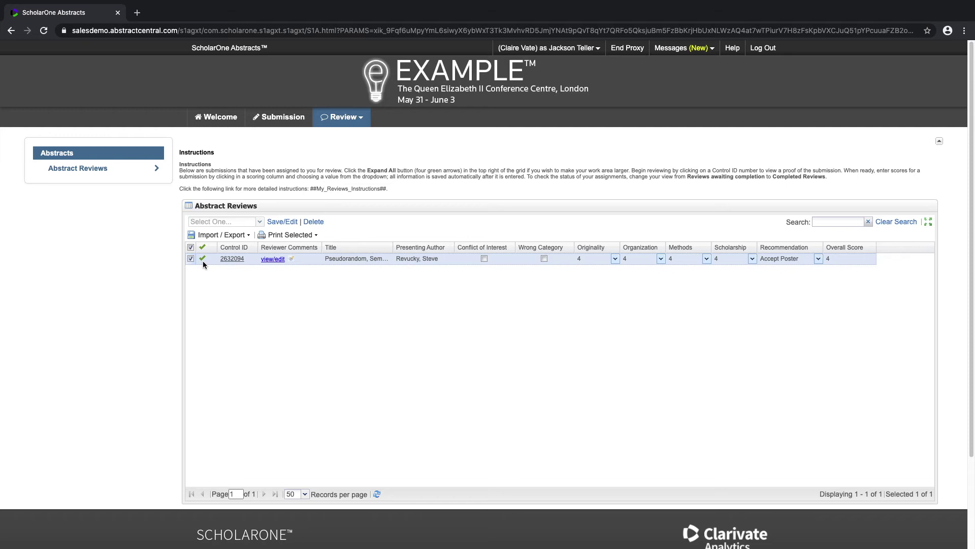
End the proxy session and open the Reviewer Score Report in Review Center Admin
left_click(613, 53)
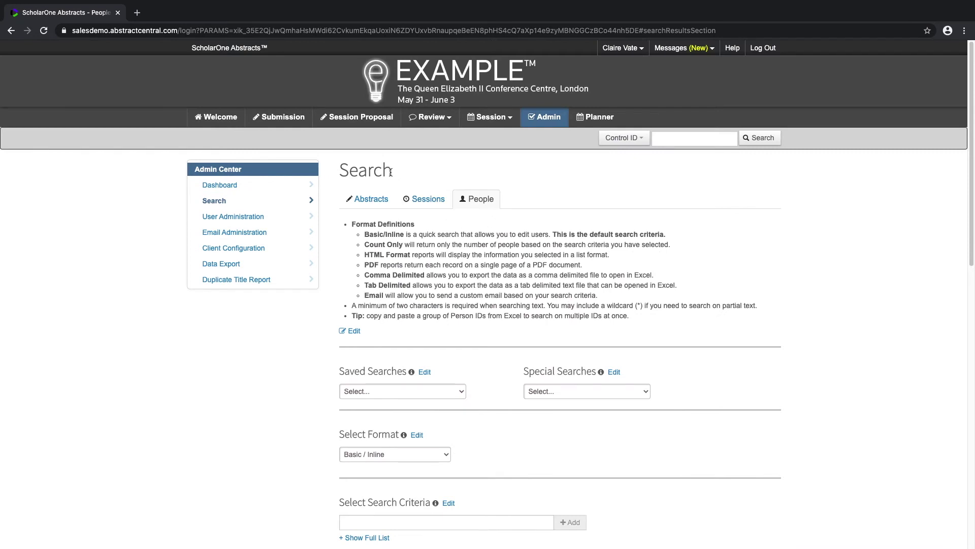
left_click(451, 124)
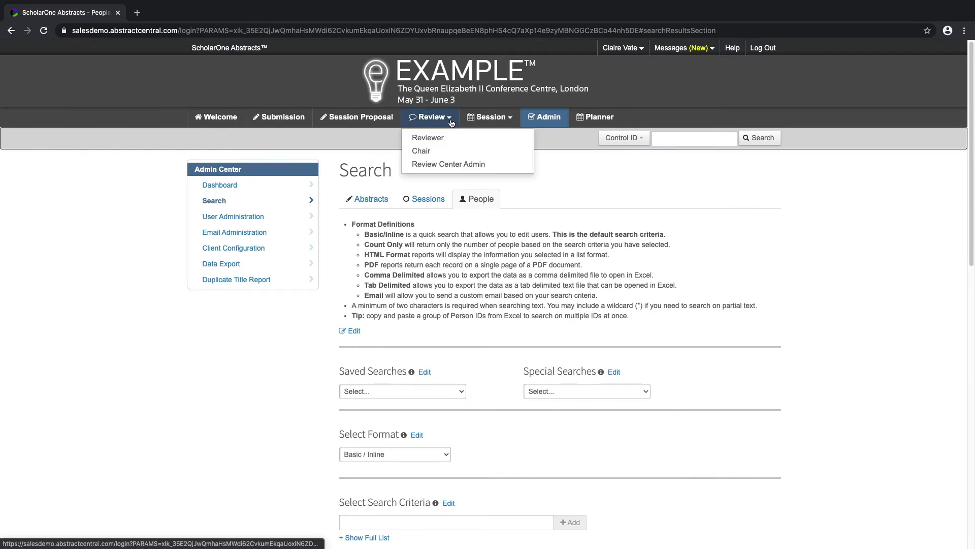
left_click(449, 164)
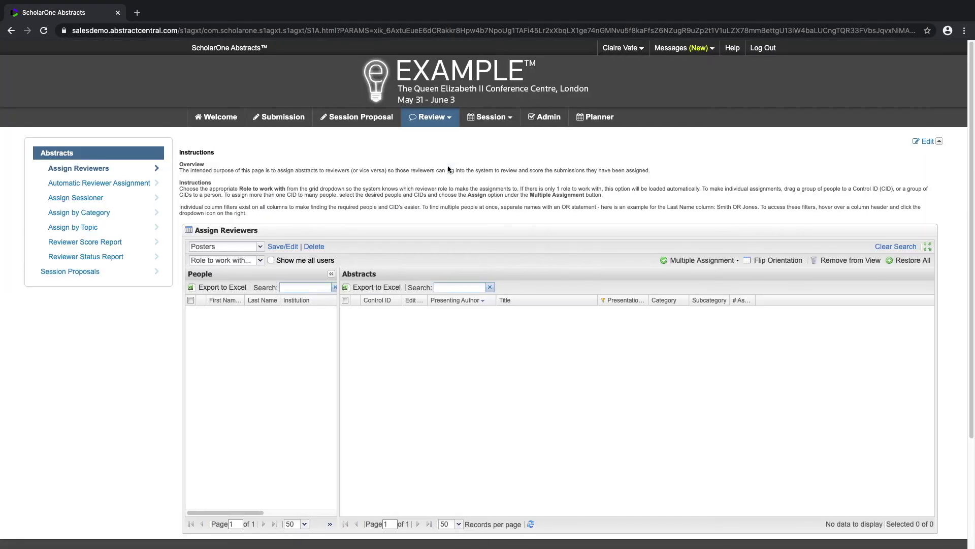
left_click(159, 243)
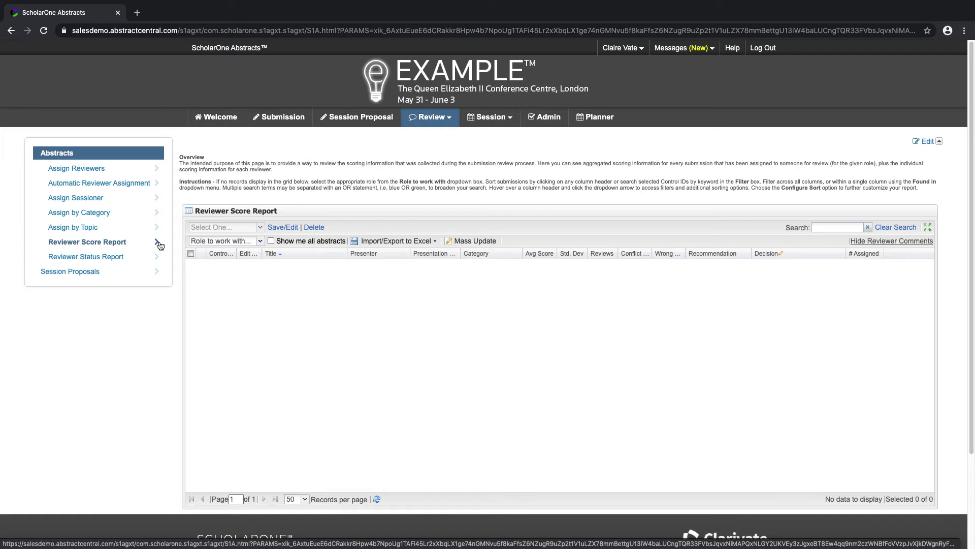
Filter the Reviewer Score Report to the Reviewer role and abstract 2632094
left_click(260, 241)
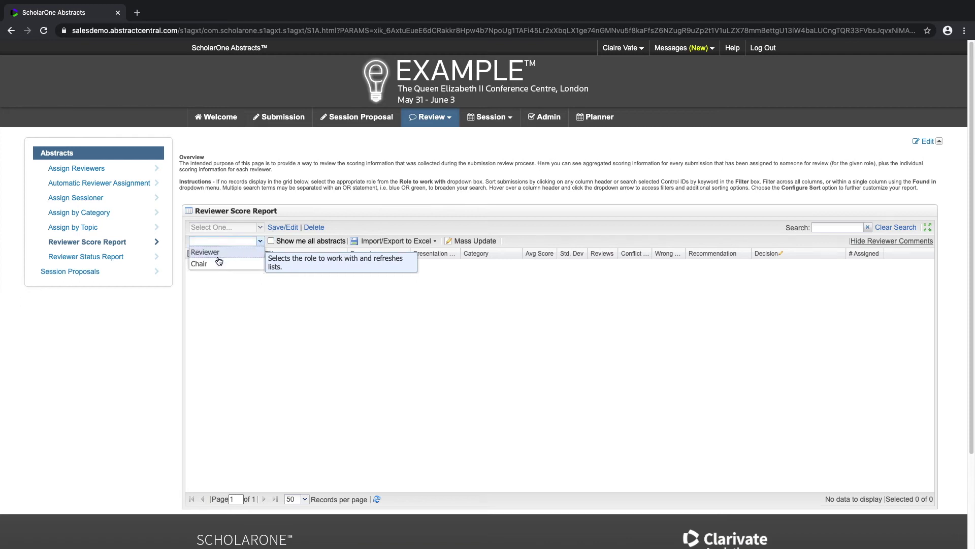
left_click(218, 254)
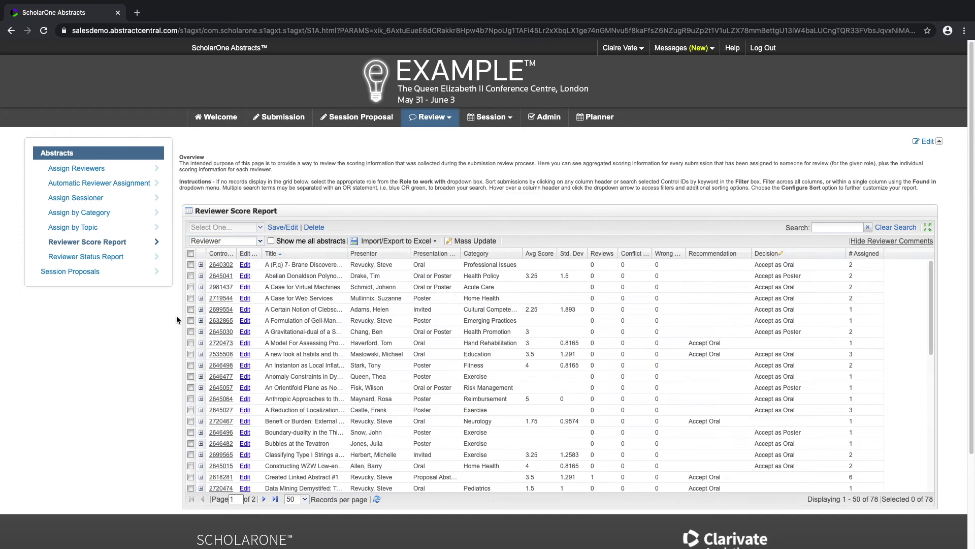
left_click(836, 227)
type("26")
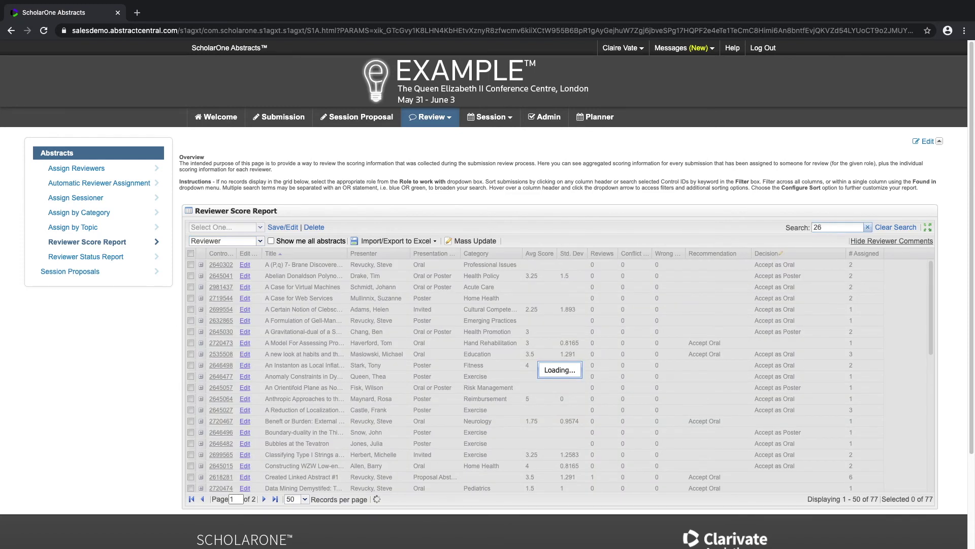
type("320")
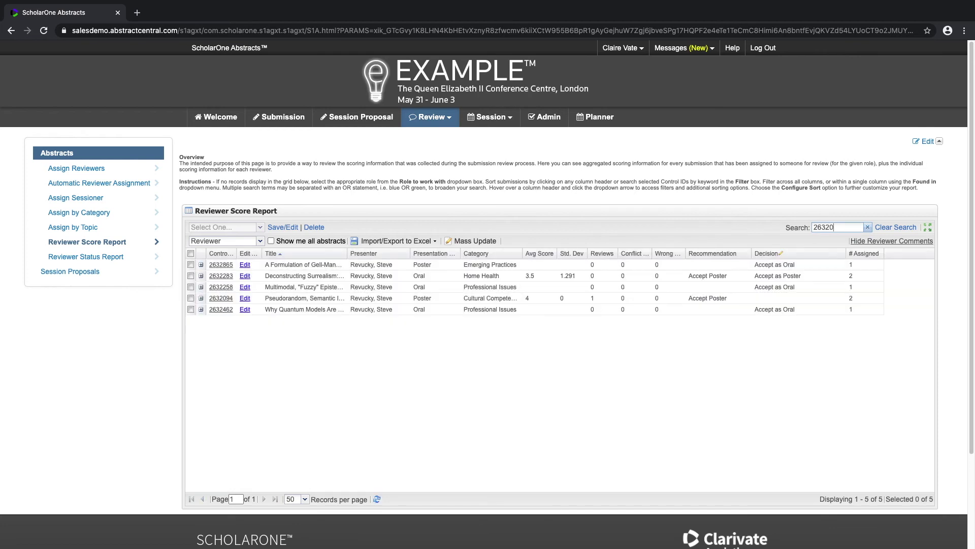
type("94")
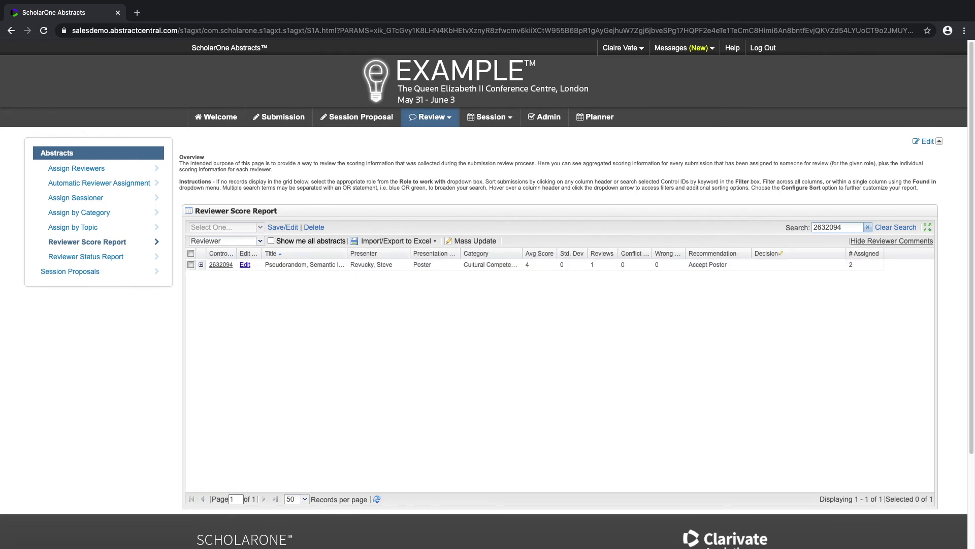
Check abstract 2632094's reviewer details and set its decision to Accept as Poster
left_click(201, 265)
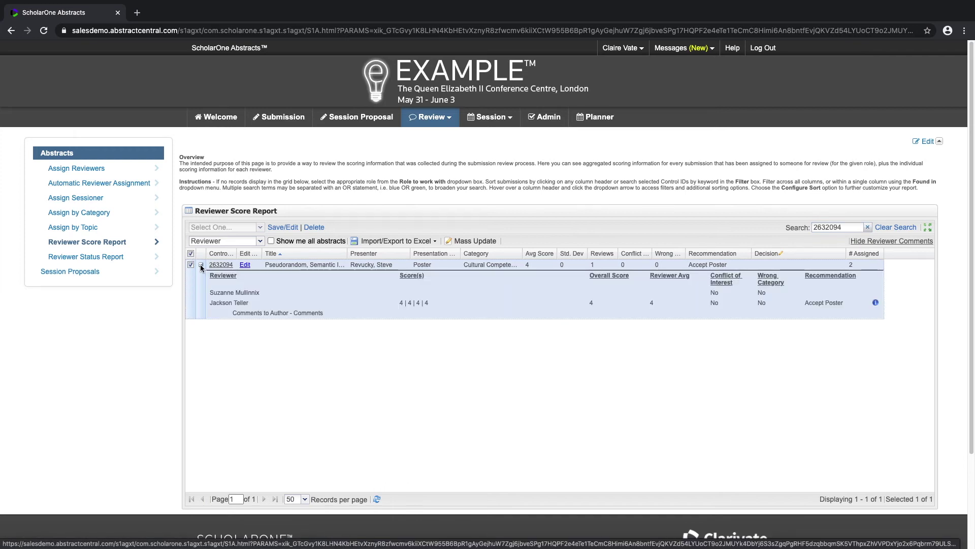
left_click(200, 265)
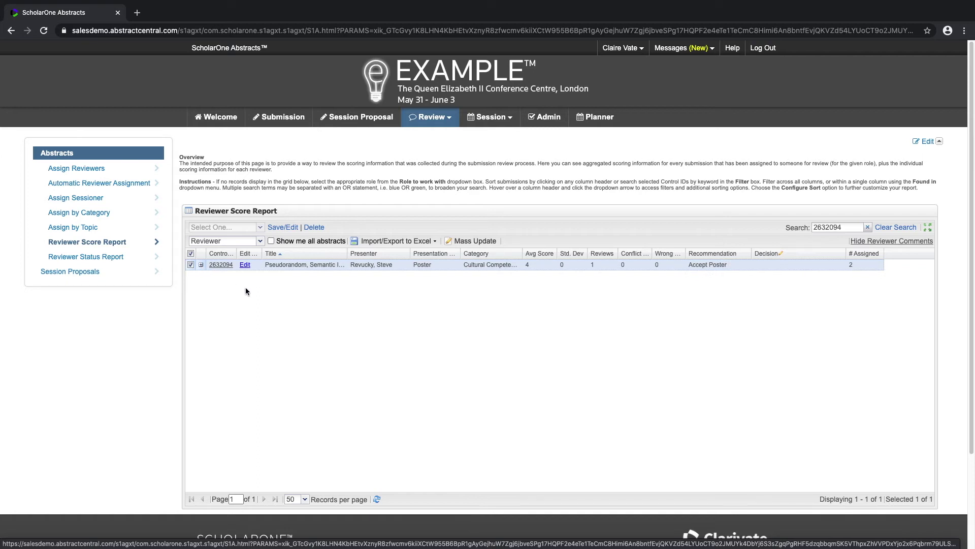
left_click(776, 264)
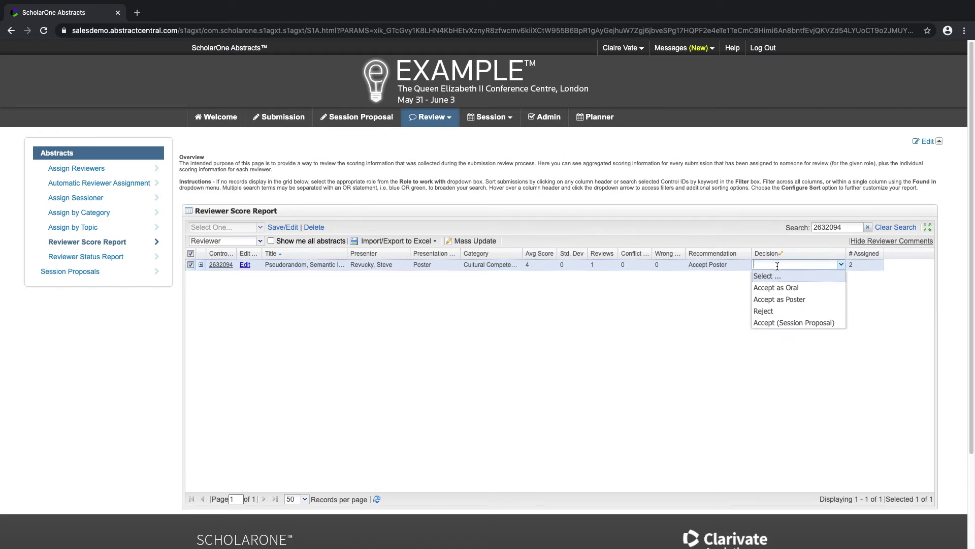
left_click(812, 299)
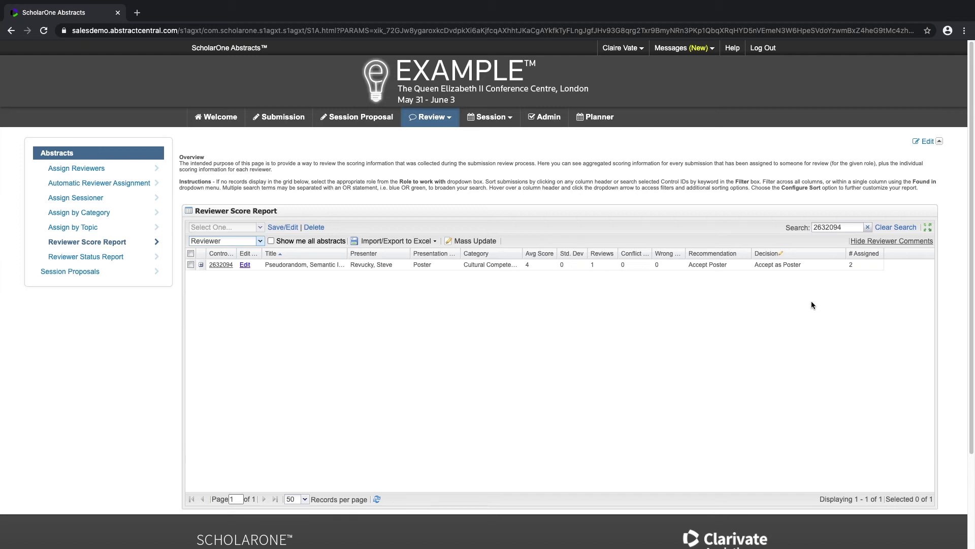
Go to Meeting Setup in Session Center Admin and start a new program
left_click(511, 123)
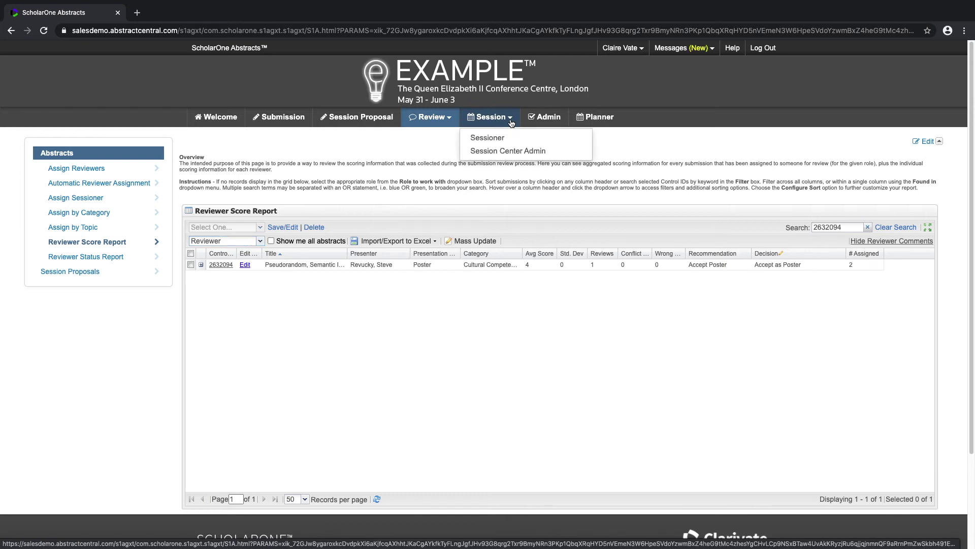
left_click(546, 153)
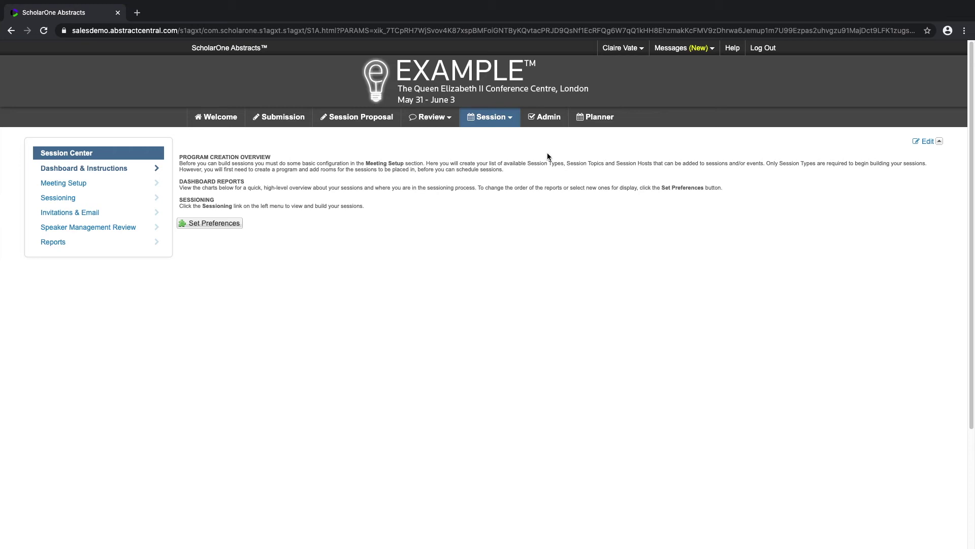
left_click(84, 185)
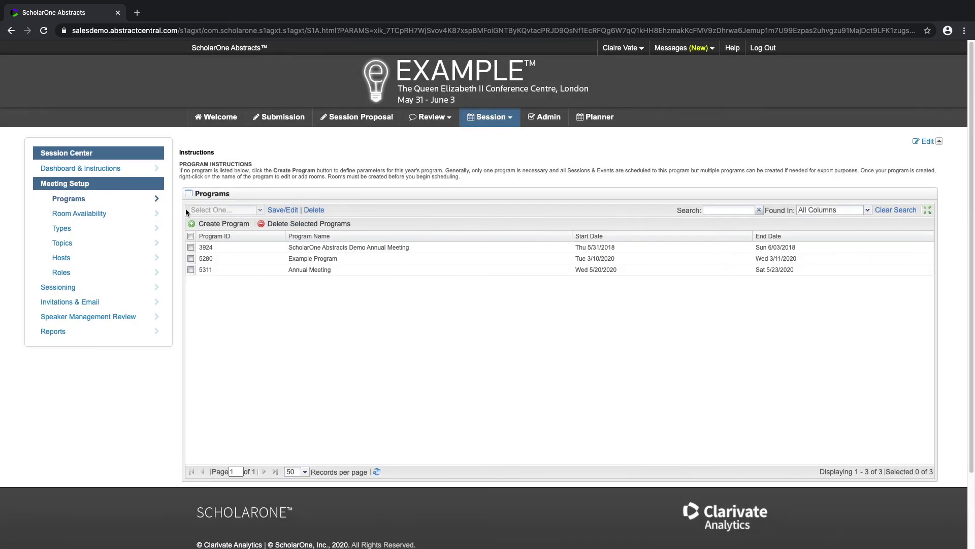
left_click(248, 227)
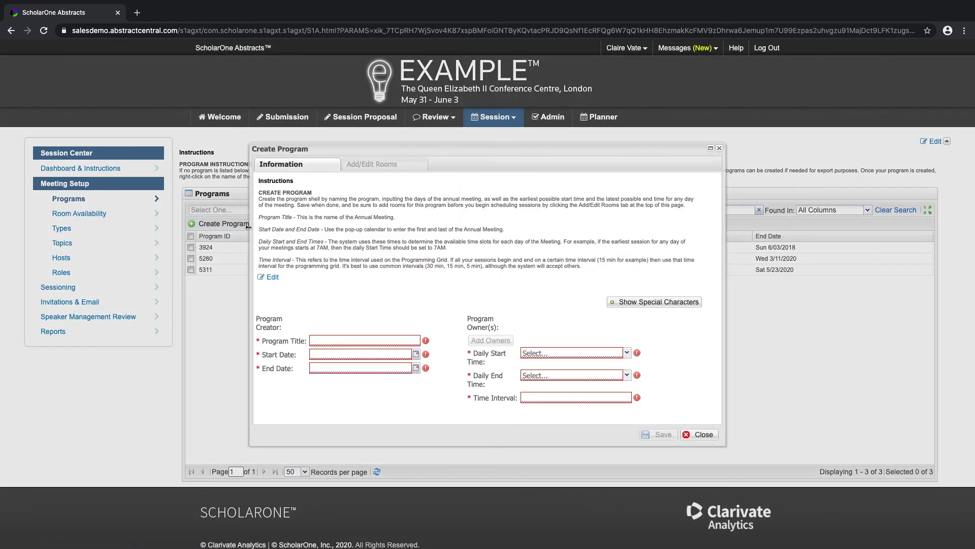
Title the program 'New Program', running Sat 8/01/2020 to Sun 8/02/2020
left_click(331, 341)
left_click(333, 360)
left_click(417, 356)
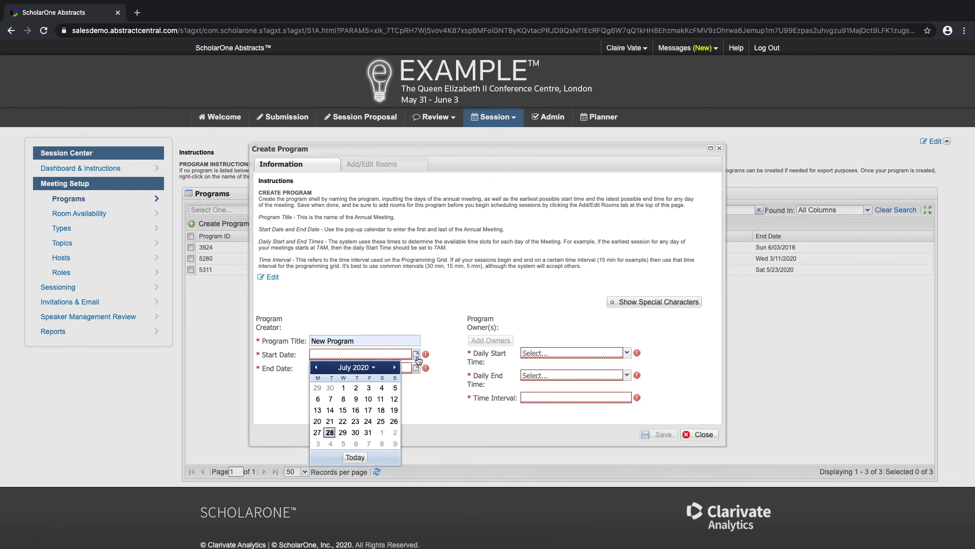
left_click(395, 367)
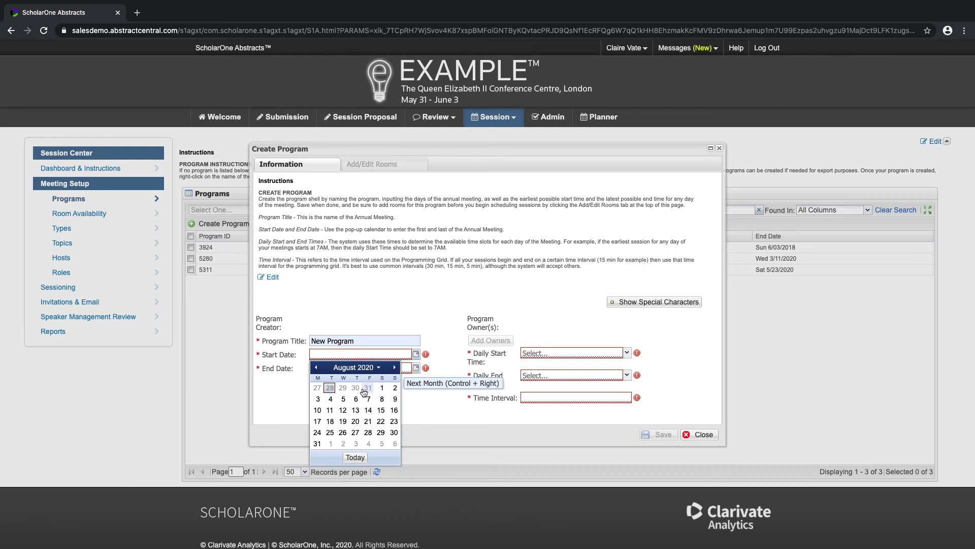
left_click(381, 389)
left_click(416, 368)
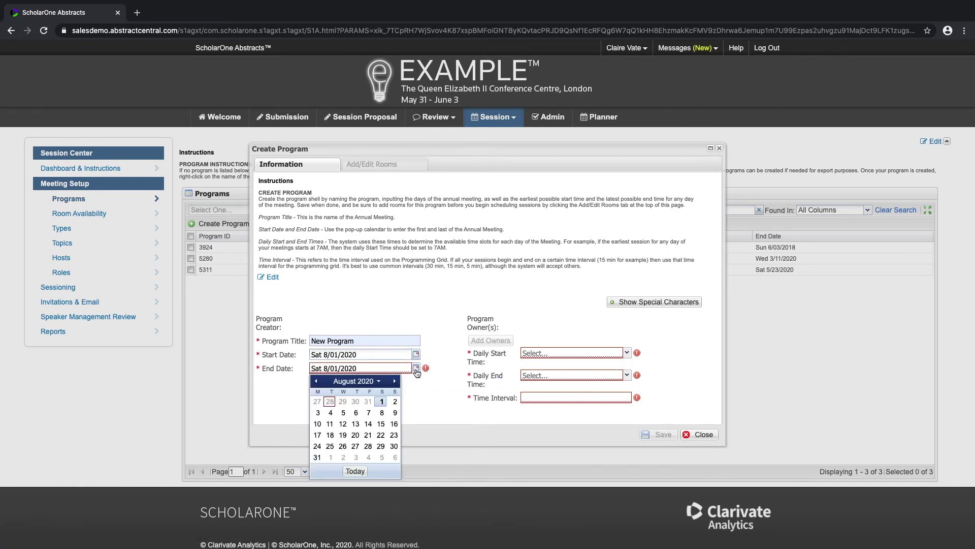
left_click(396, 402)
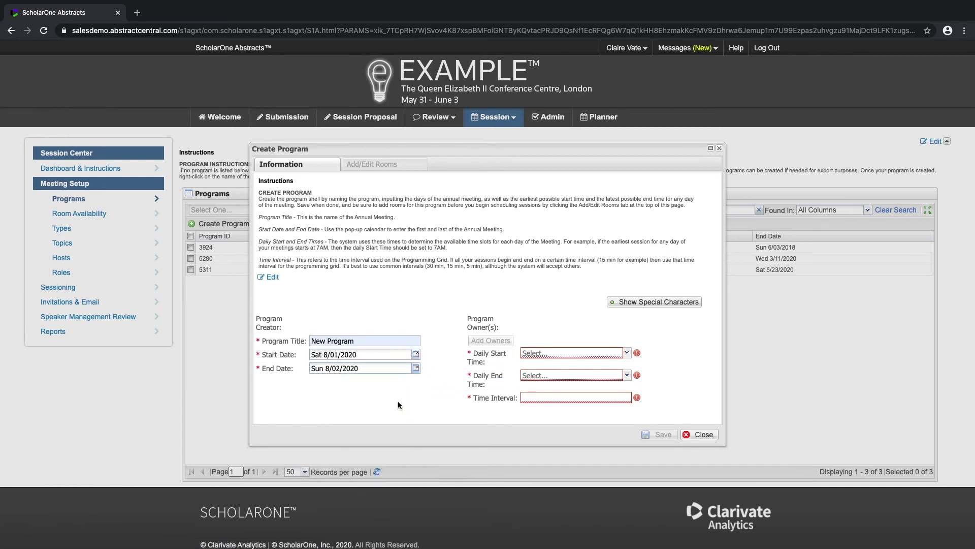
Set daily hours 8:00 AM–4:00 PM with a 30-minute interval, save, then go to Room Availability
left_click(627, 354)
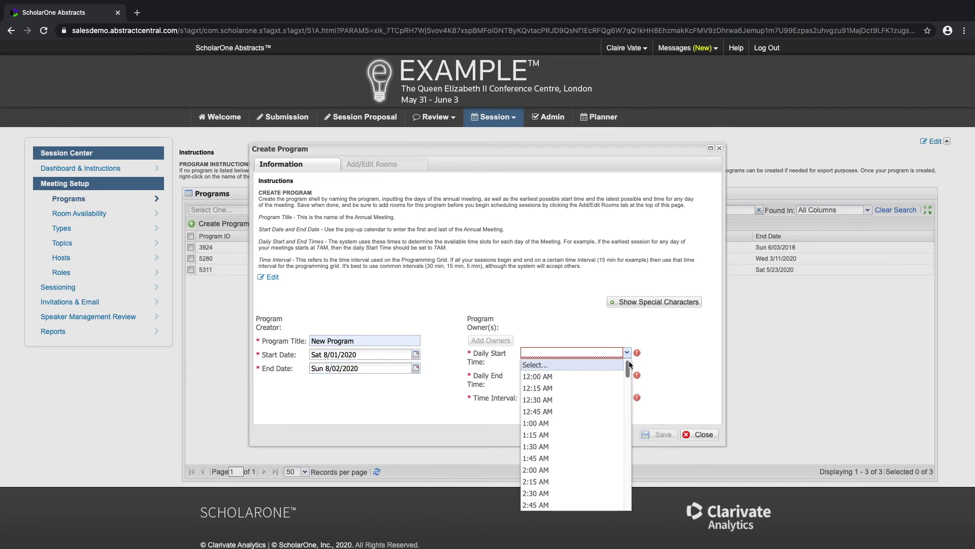
left_click_drag(628, 364, 619, 530)
left_click(568, 461)
left_click(627, 375)
left_click(559, 508)
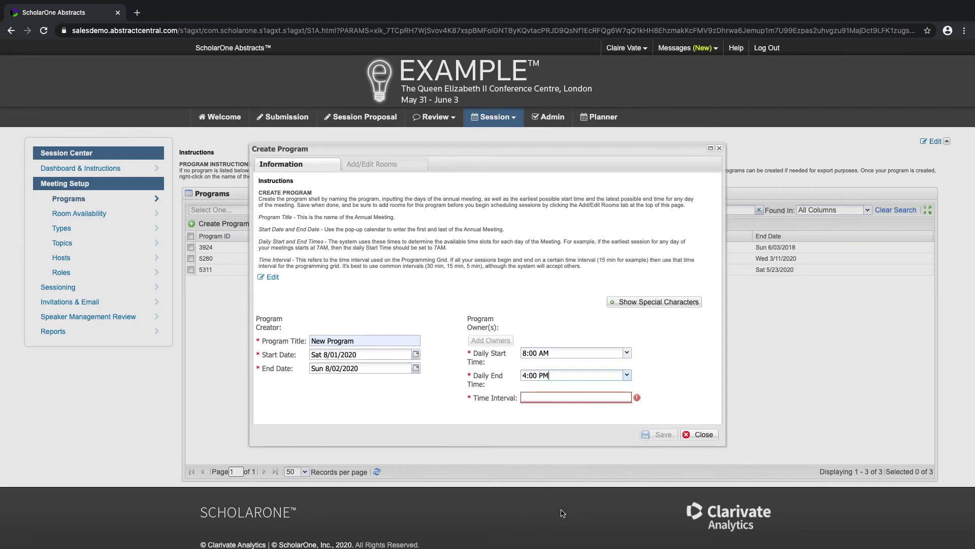
left_click(565, 397)
left_click(533, 416)
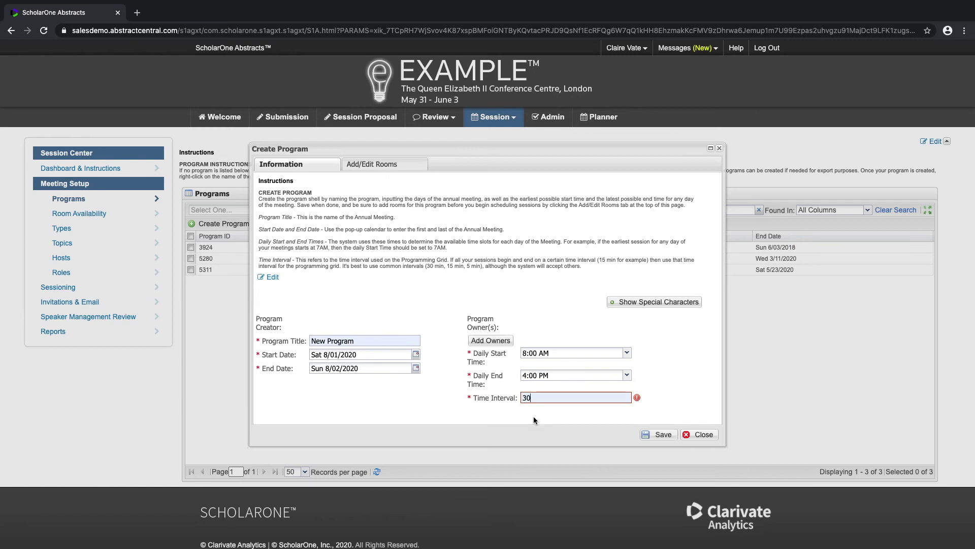
left_click(659, 435)
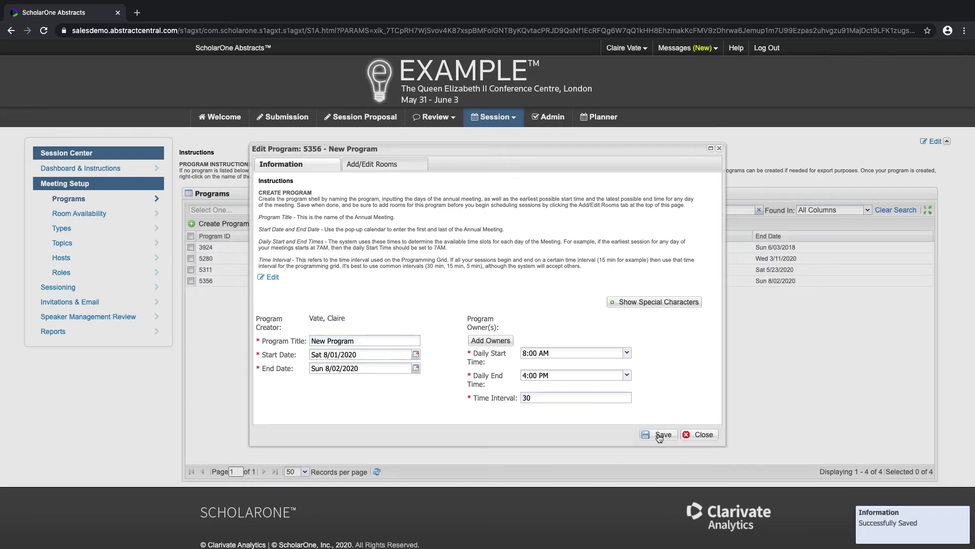
left_click(698, 437)
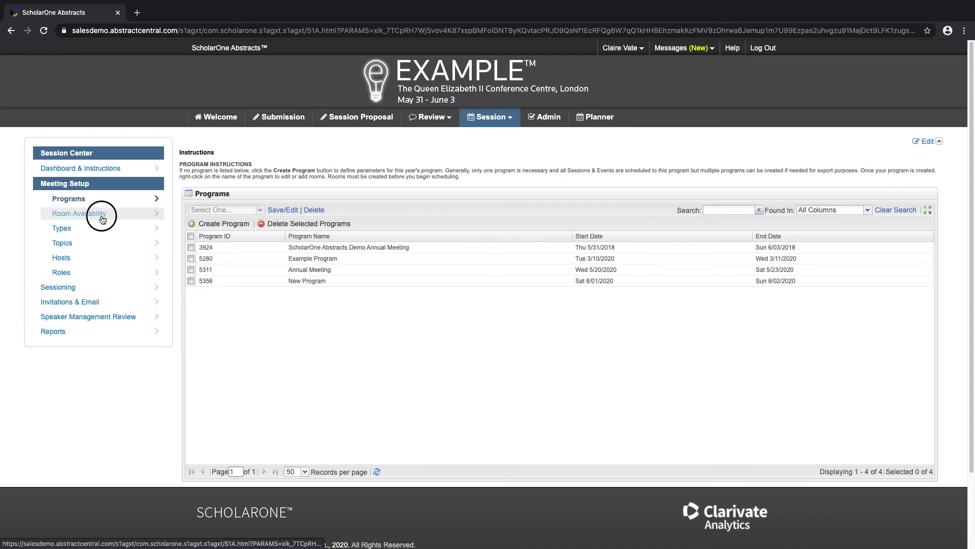
left_click(80, 214)
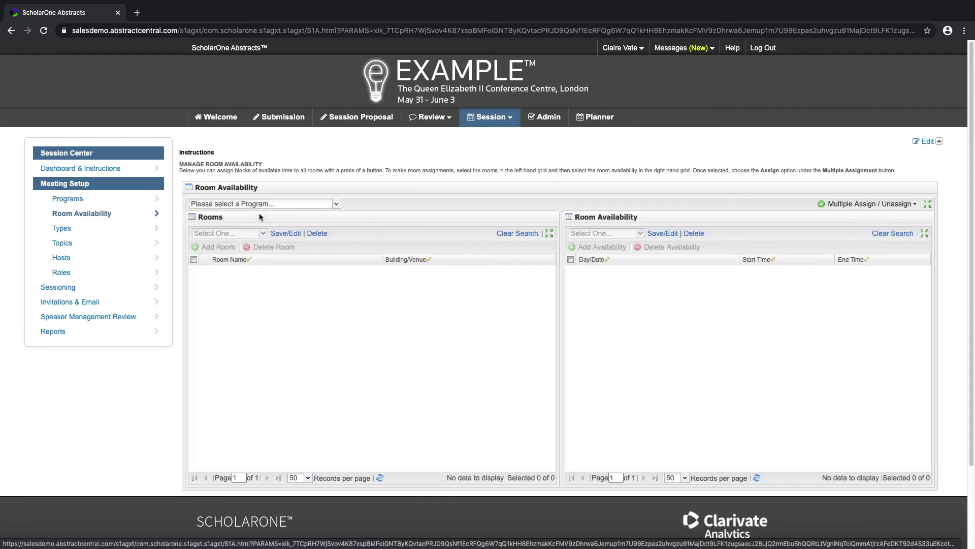
Select New Program in Room Availability and add Room 1
left_click(337, 203)
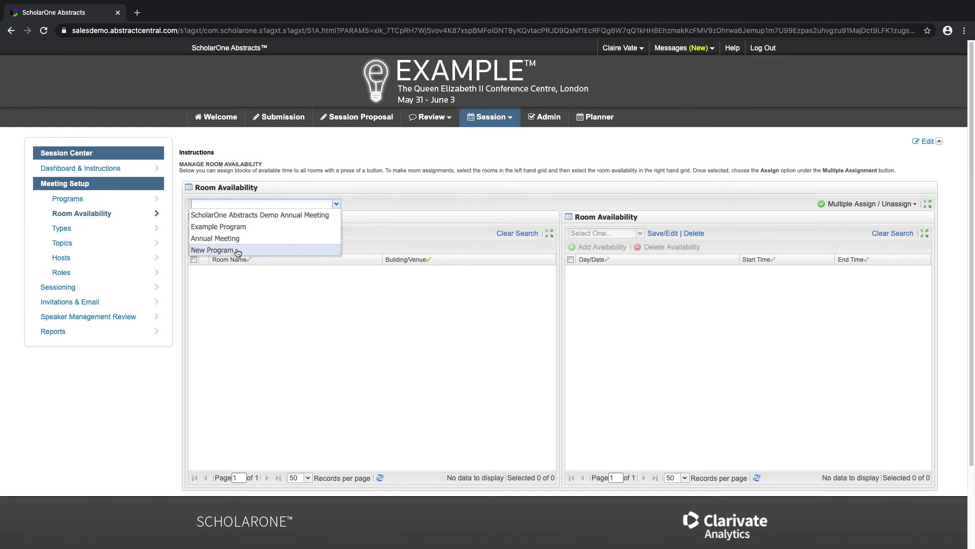
left_click(236, 252)
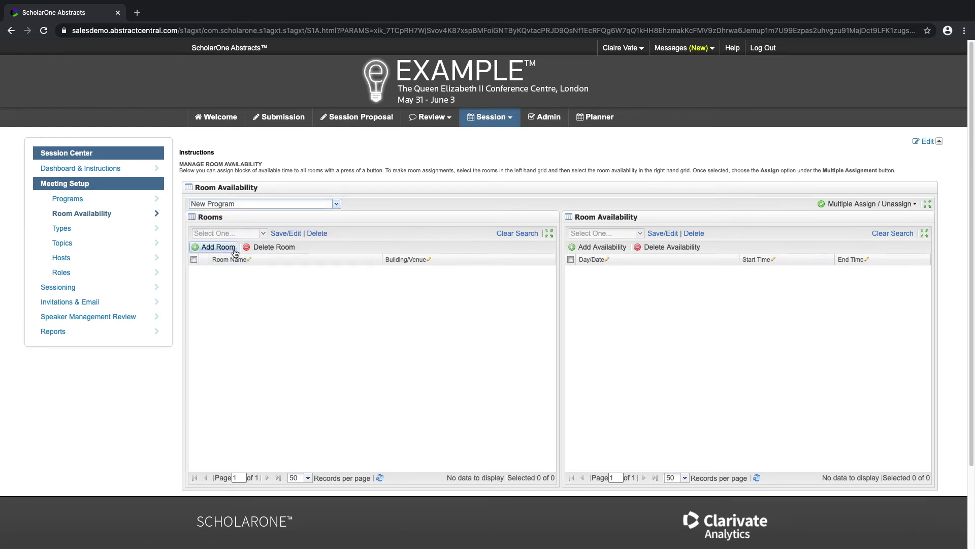
left_click(236, 249)
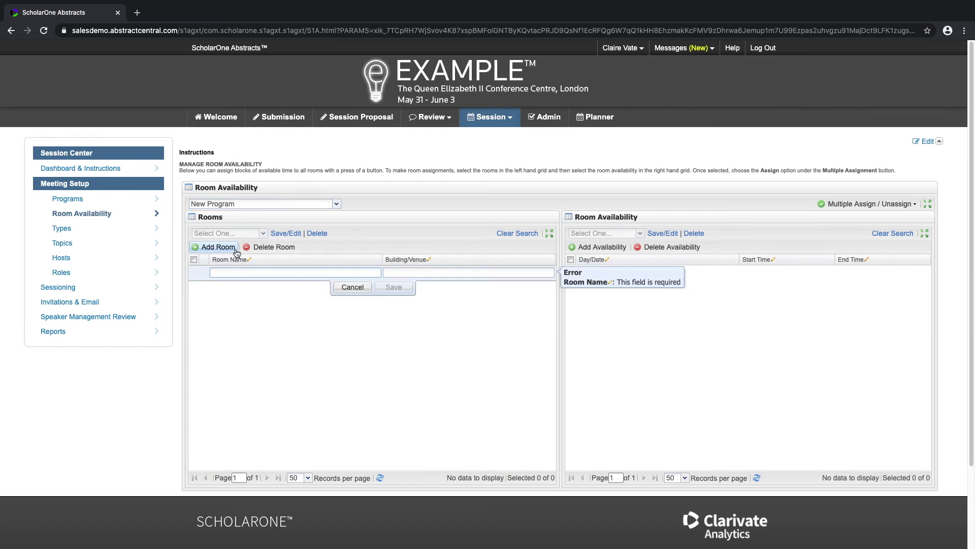
type("Room 1")
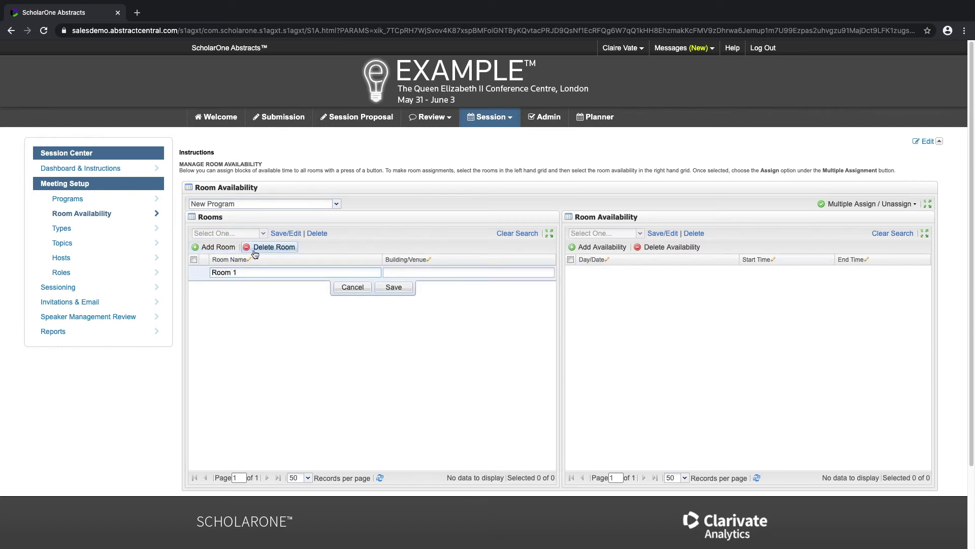
left_click(395, 287)
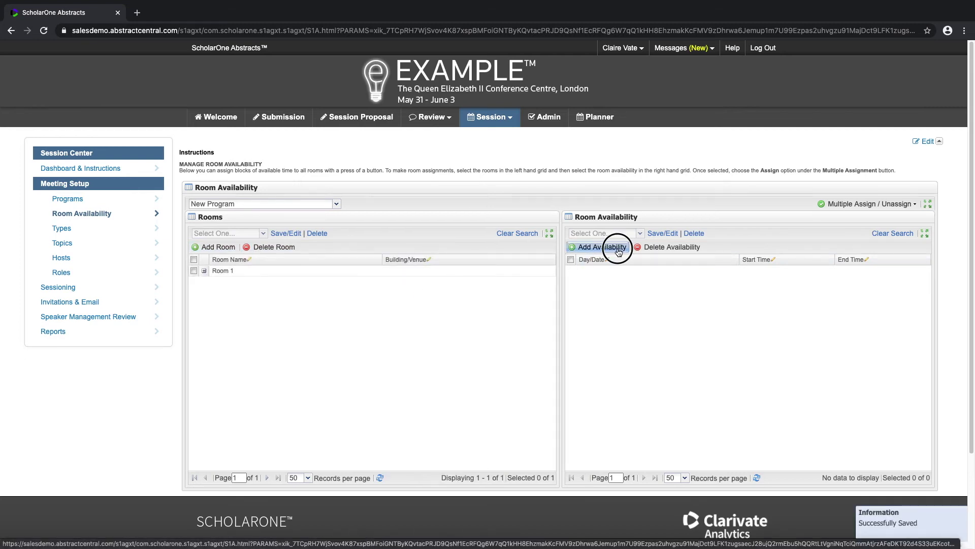
Add an availability slot for Sat 1 Aug 2020, 8:00AM–4:00PM
left_click(602, 248)
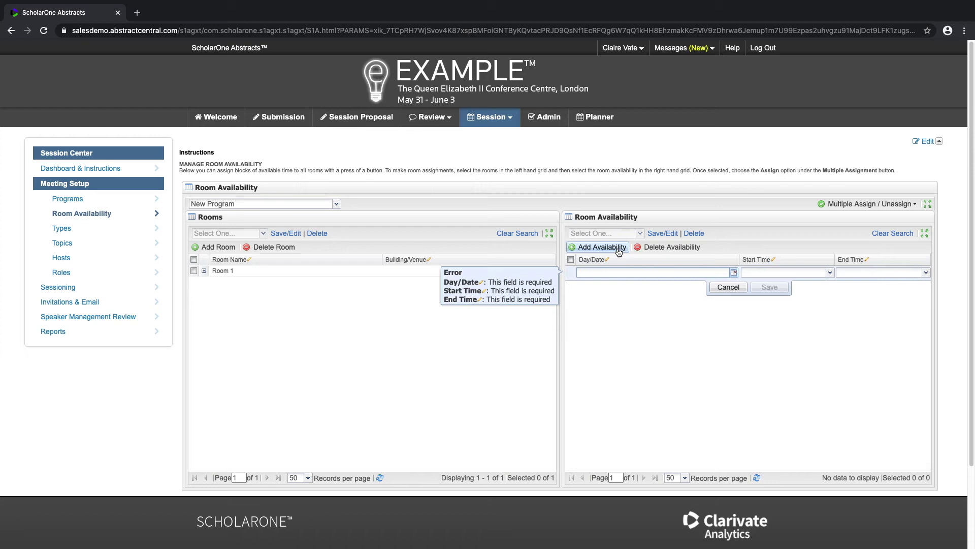
left_click(734, 272)
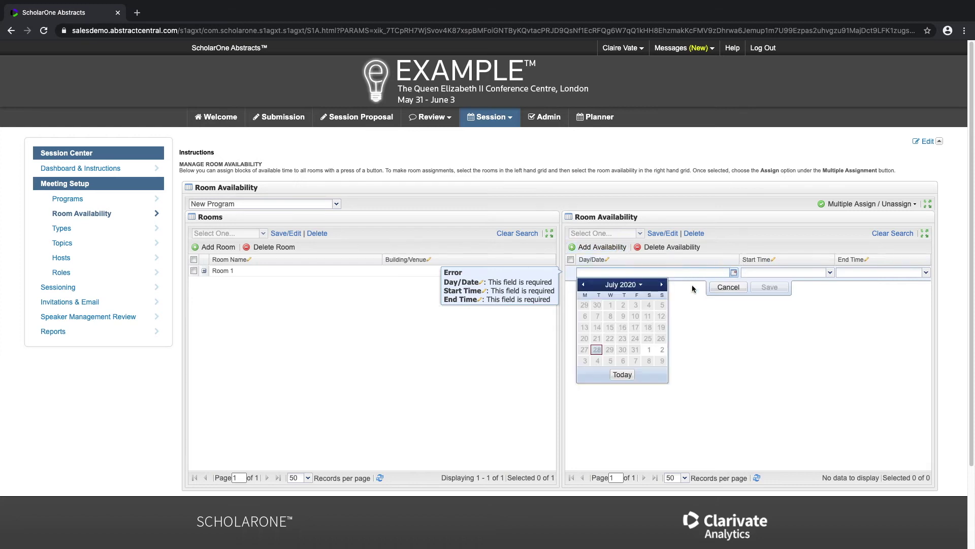
left_click(661, 285)
left_click(649, 304)
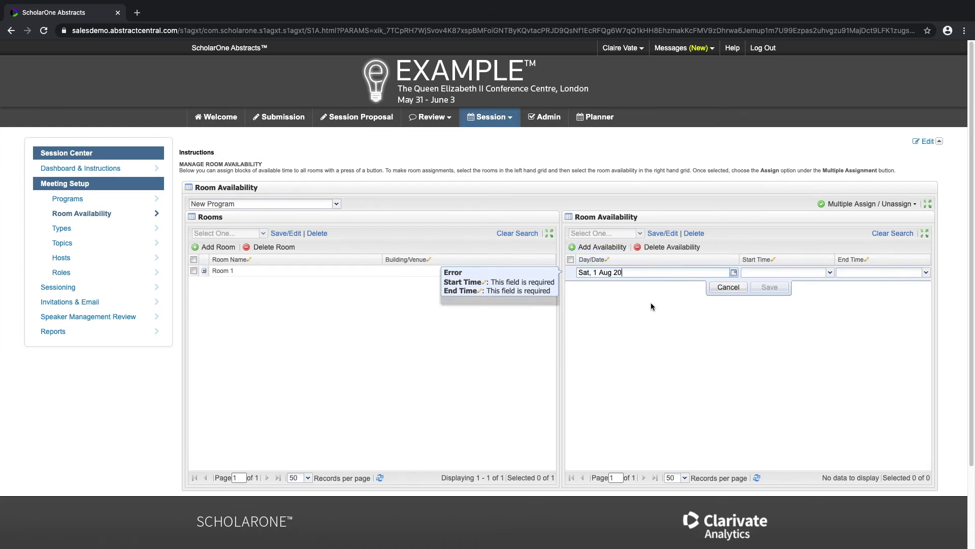
left_click(830, 273)
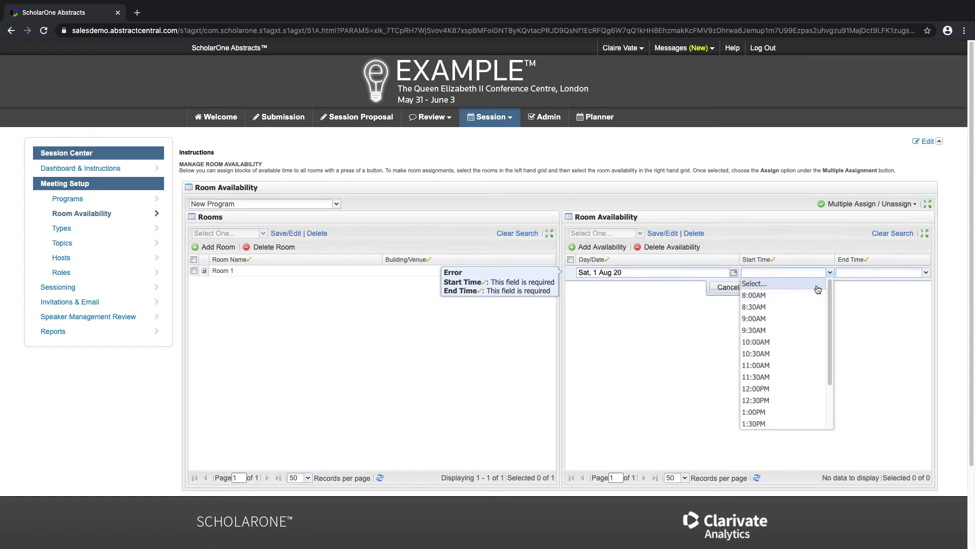
left_click(762, 295)
left_click(926, 273)
left_click_drag(926, 288, 925, 425)
left_click(849, 423)
left_click(771, 288)
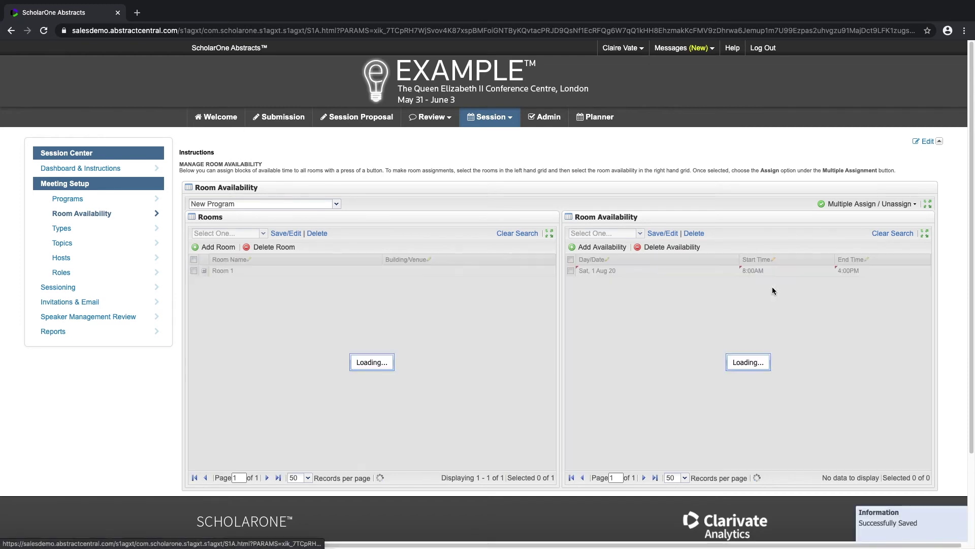
Add a second availability slot for Sun 2 Aug 2020, 8:00AM–4:00PM
left_click(613, 248)
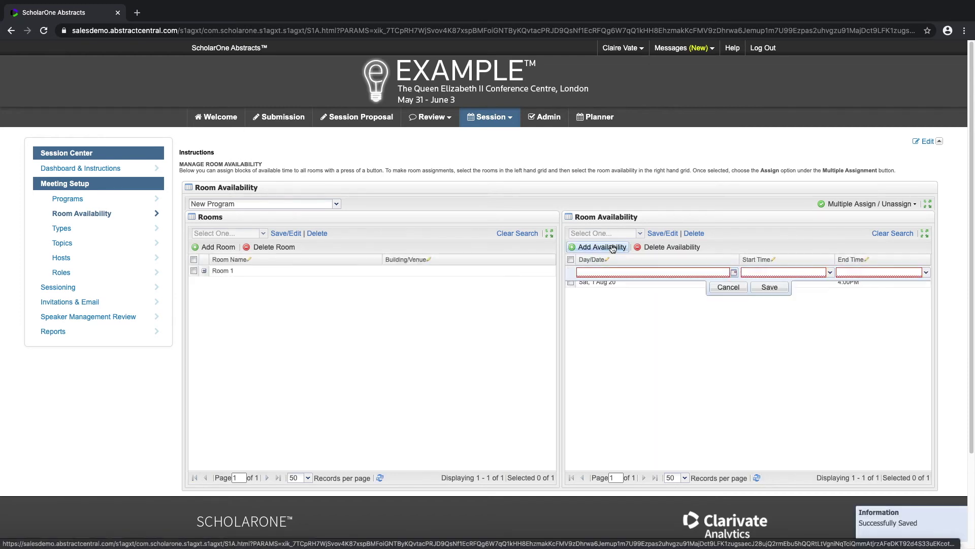
left_click(734, 273)
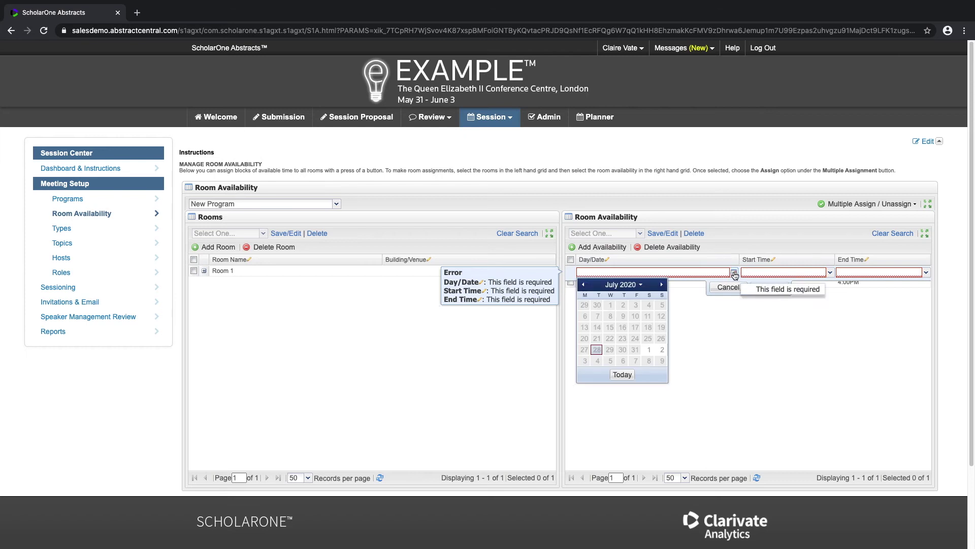
left_click(663, 286)
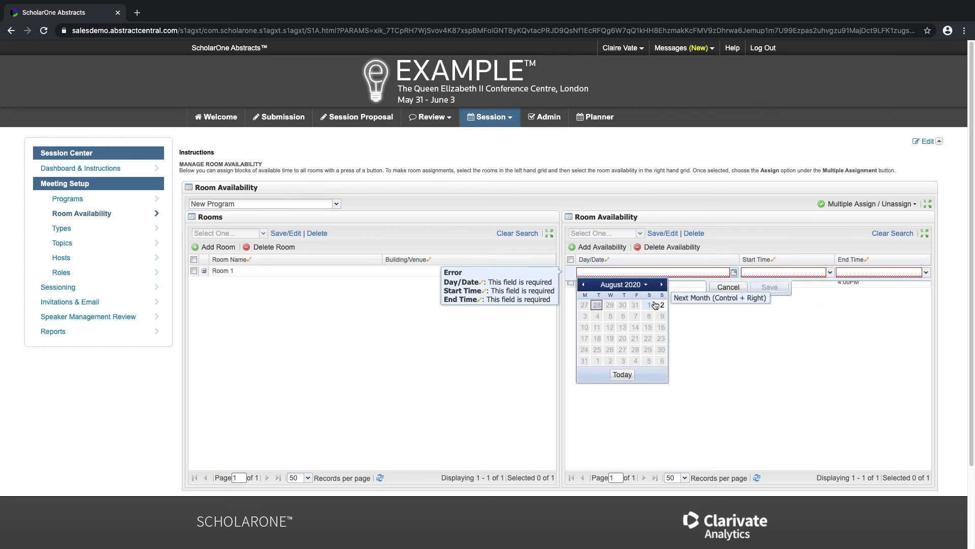
left_click(661, 304)
left_click(789, 270)
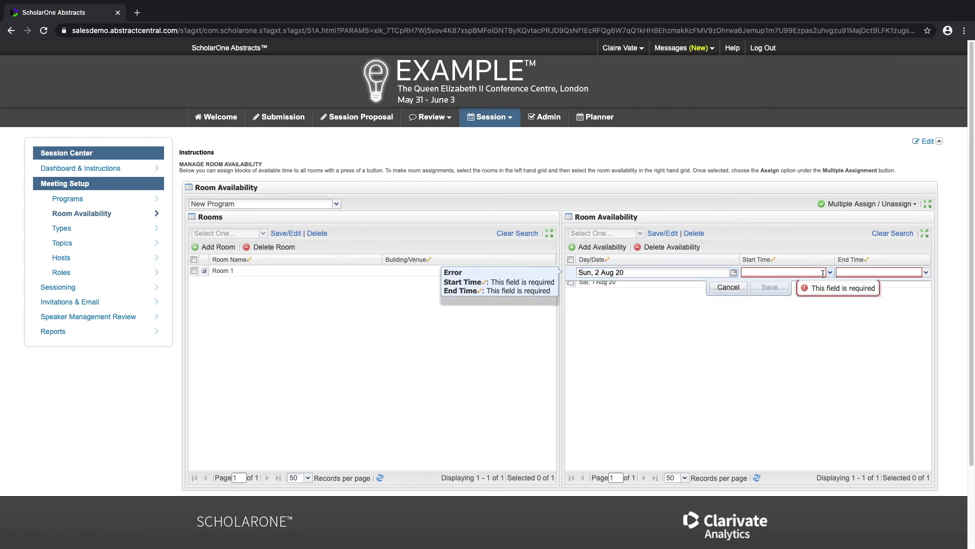
left_click(830, 272)
left_click(804, 300)
left_click(926, 272)
left_click_drag(926, 311, 925, 356)
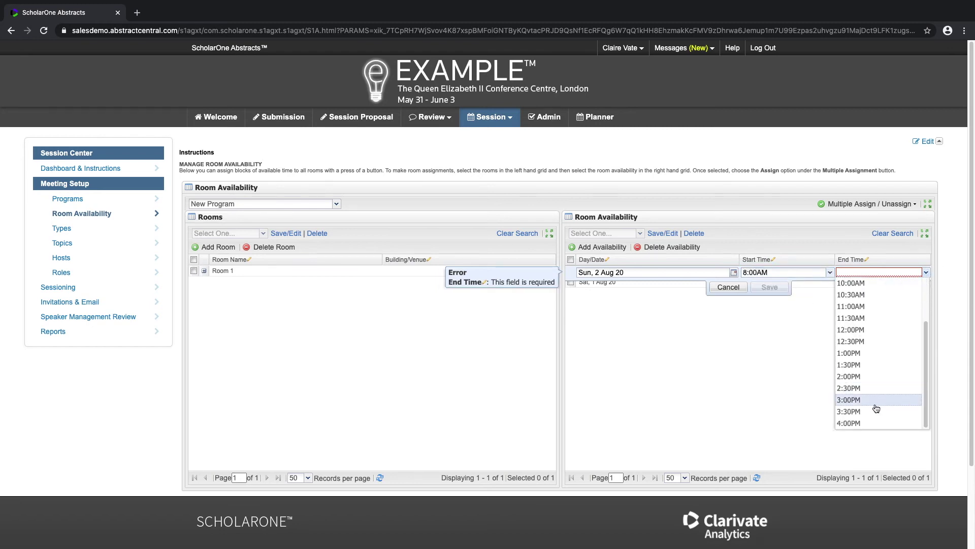
left_click(859, 423)
left_click(770, 287)
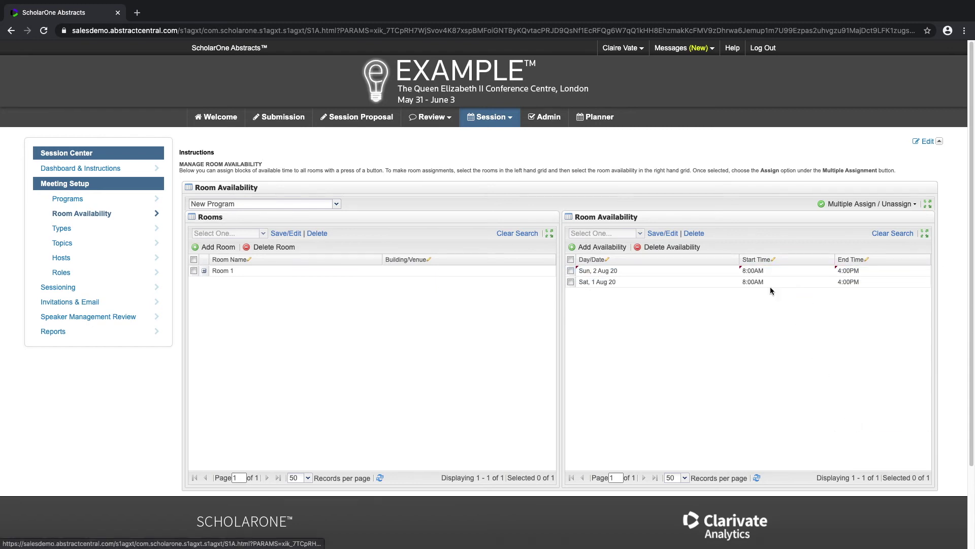
Assign the Sat 1 Aug and Sun 2 Aug 8:00AM–4:00PM slots to Room 1 and expand it to verify
left_click(193, 271)
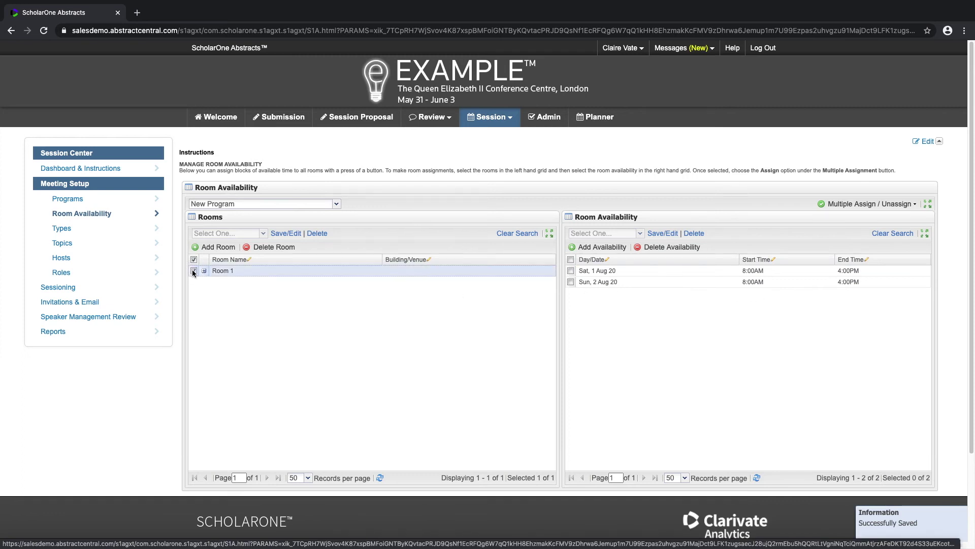
left_click(571, 259)
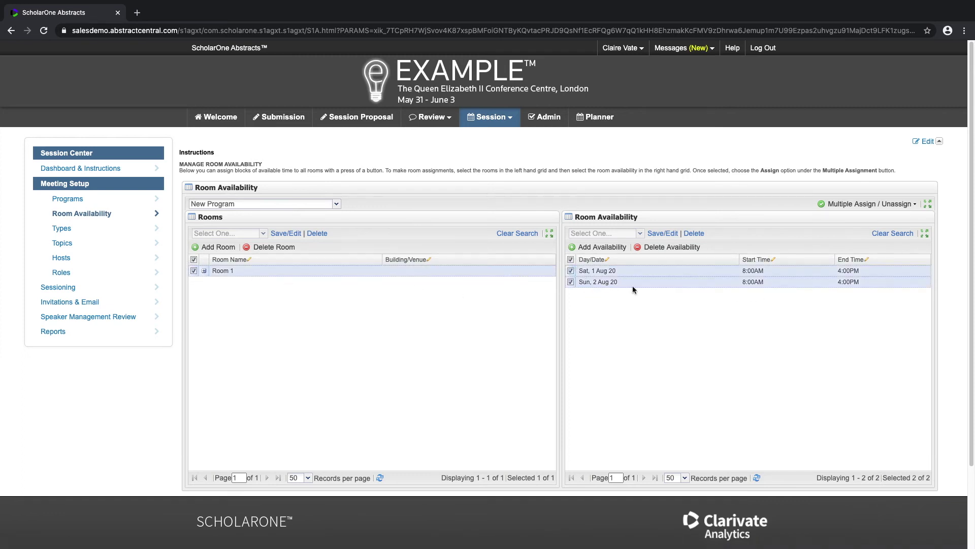
left_click(886, 205)
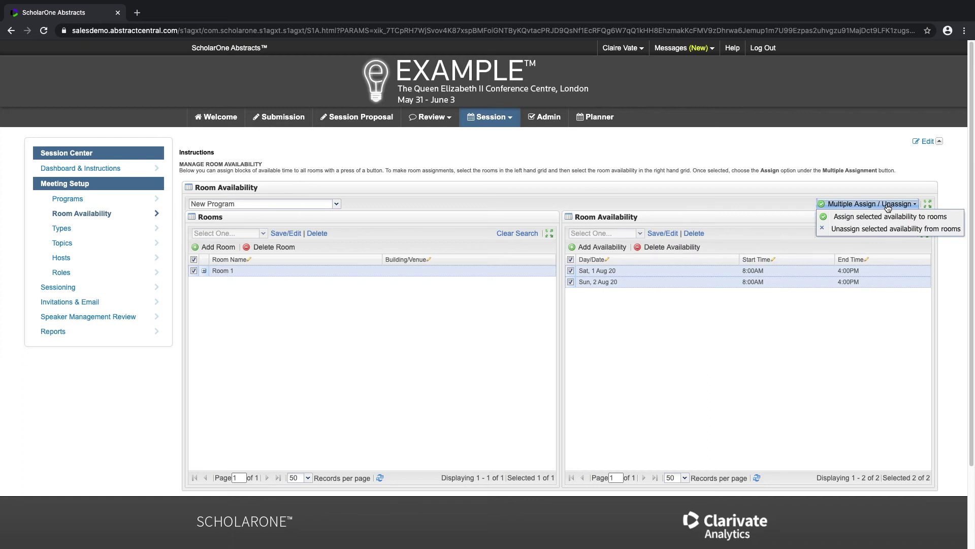
left_click(886, 217)
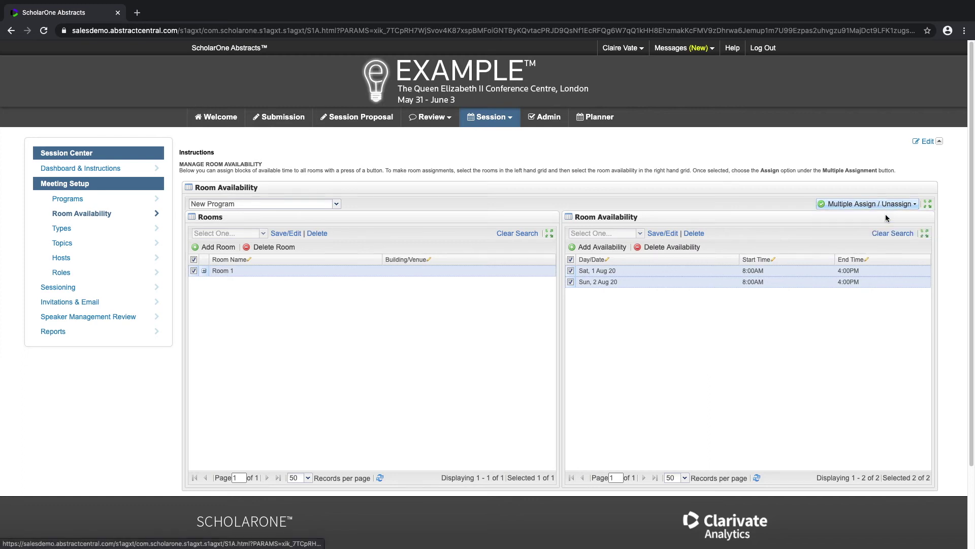
left_click(570, 260)
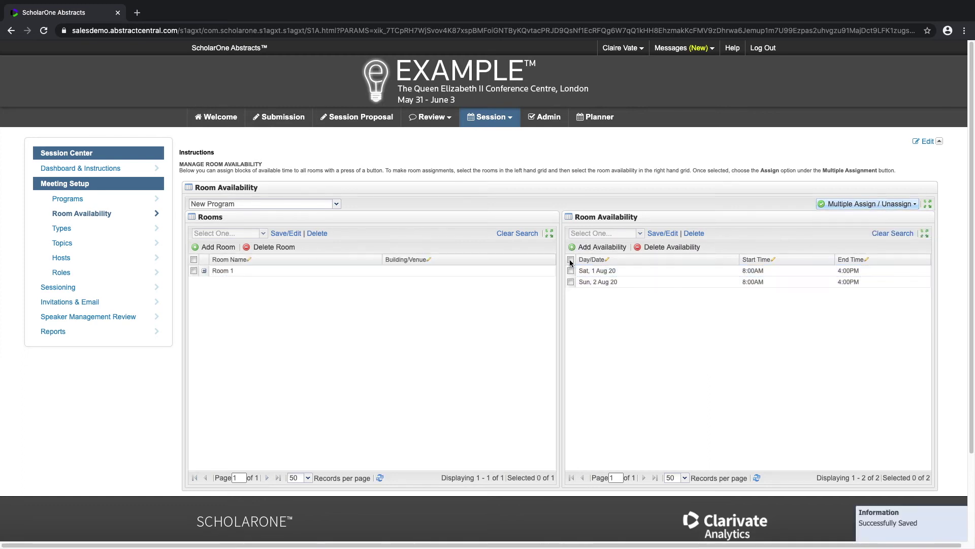
left_click(204, 271)
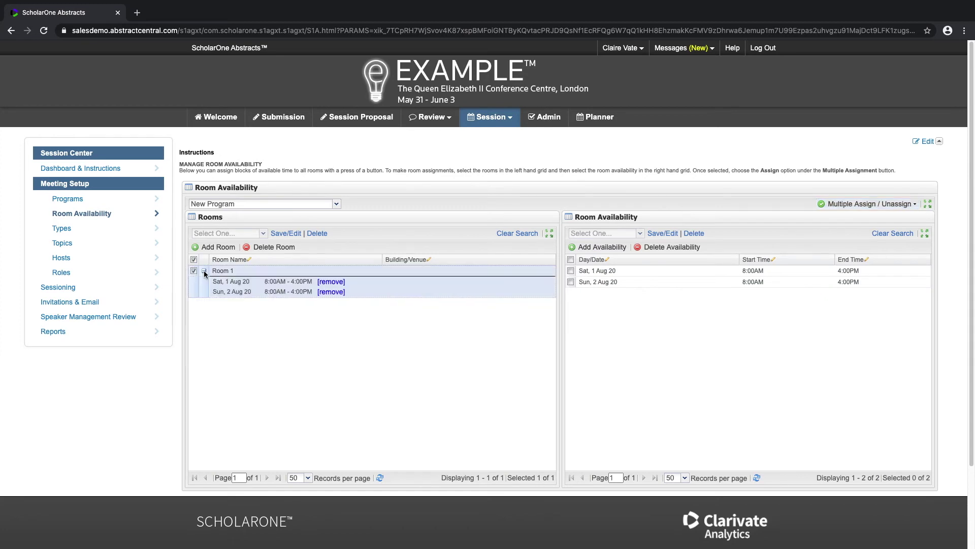
left_click(56, 234)
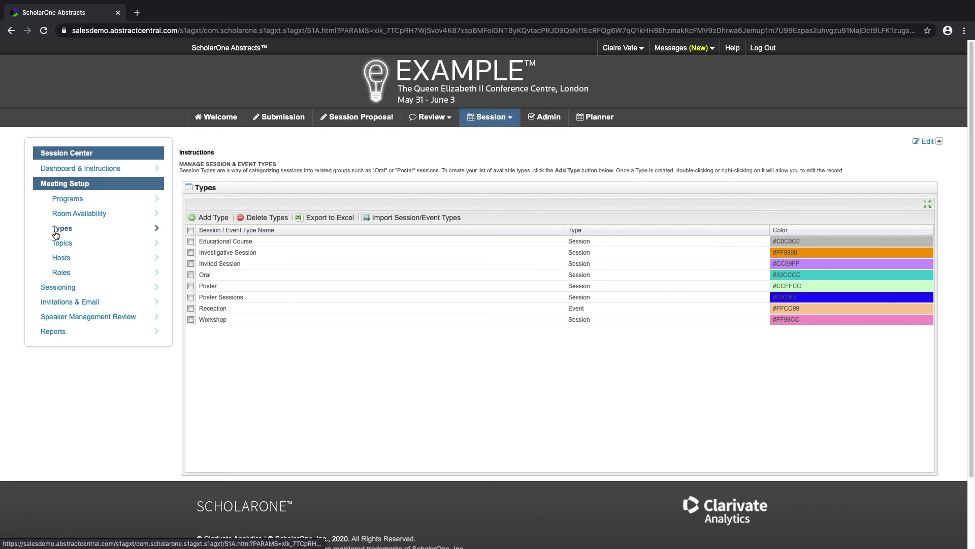
Check the session topics, then view the Manage Hosts list and its host session limit options
left_click(56, 243)
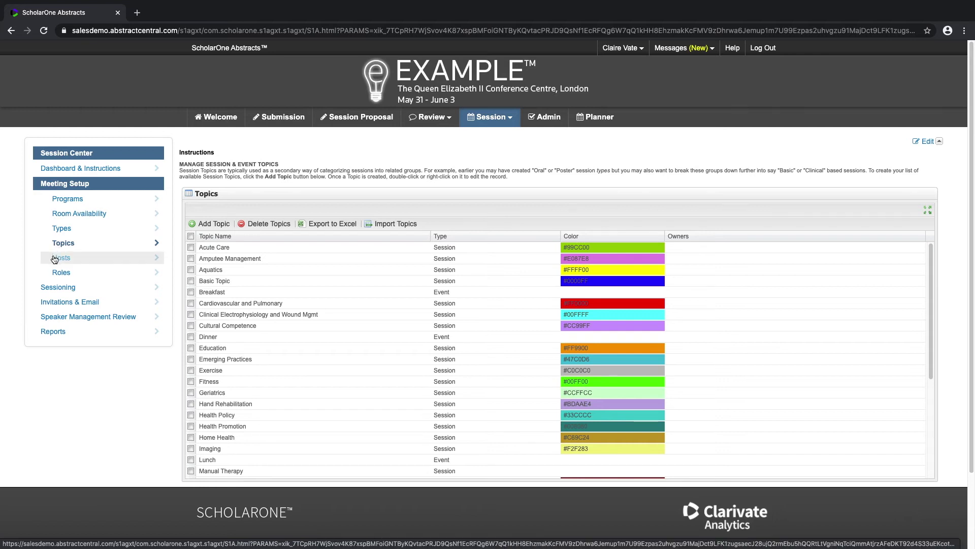
left_click(55, 262)
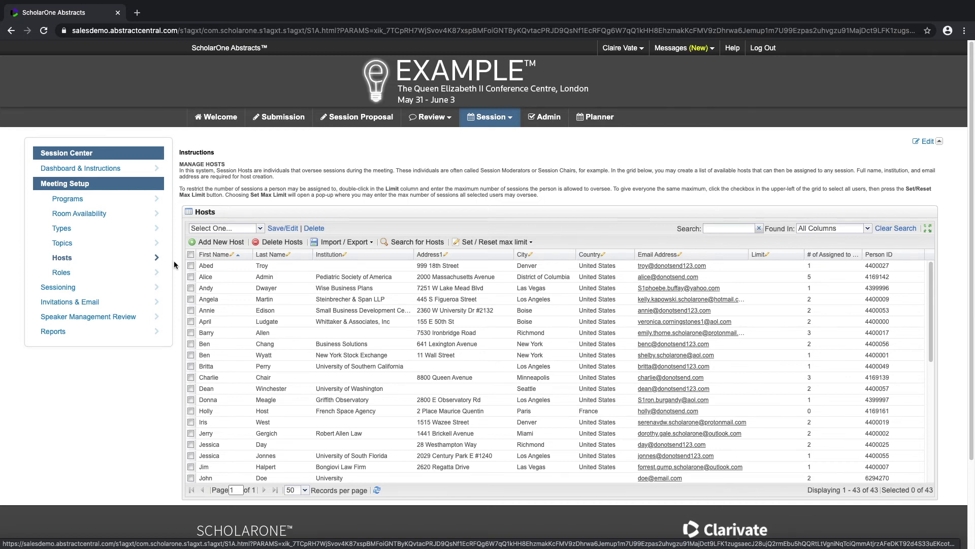
left_click(531, 243)
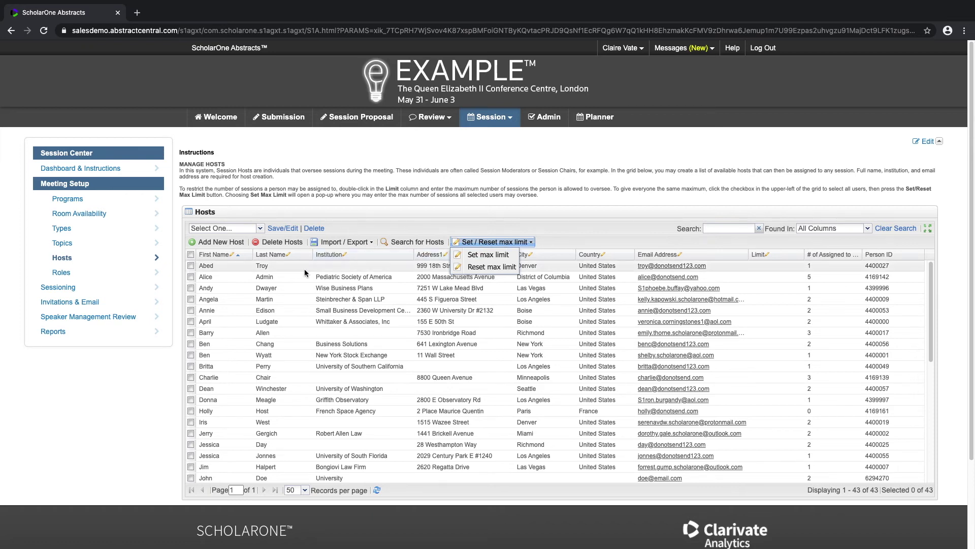
Go to the Sessions & Events list under Sessioning
left_click(161, 290)
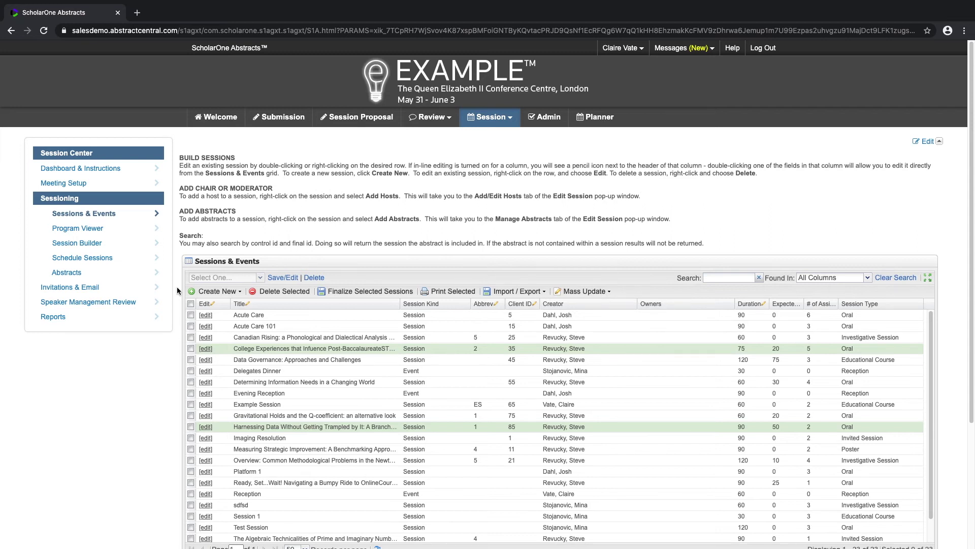
Create a new session titled 'Session Example', an Educational Course on Basic Topic, with notes 'Example'
left_click(239, 294)
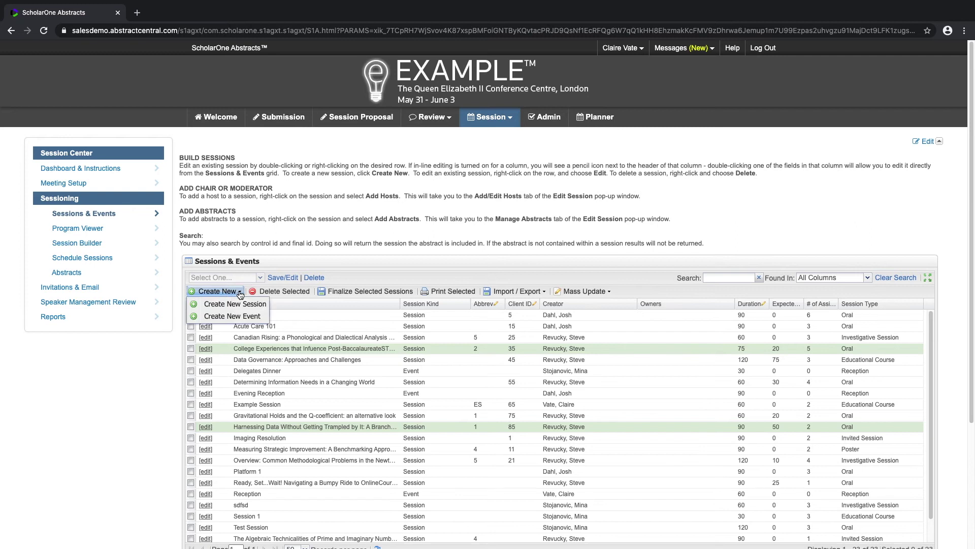
left_click(247, 305)
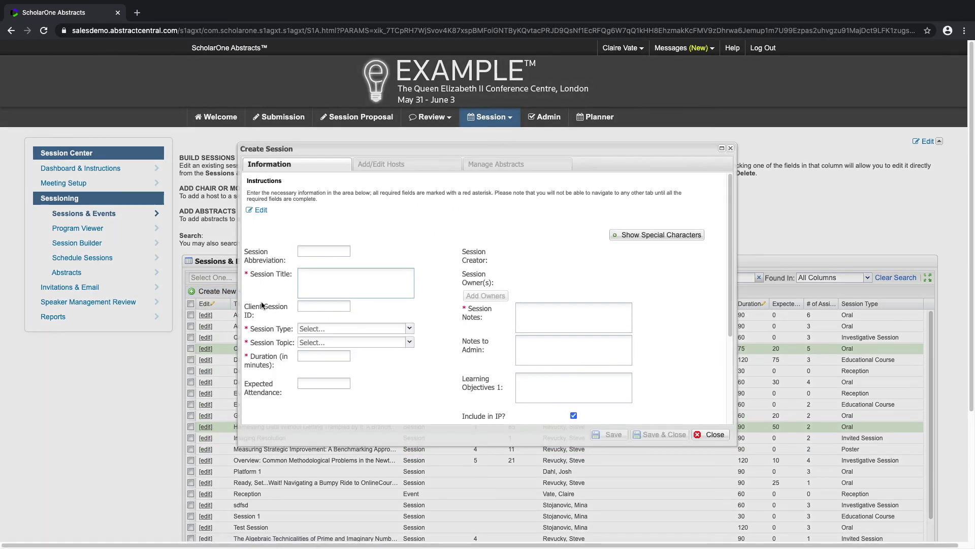
type("Session Example")
left_click(409, 329)
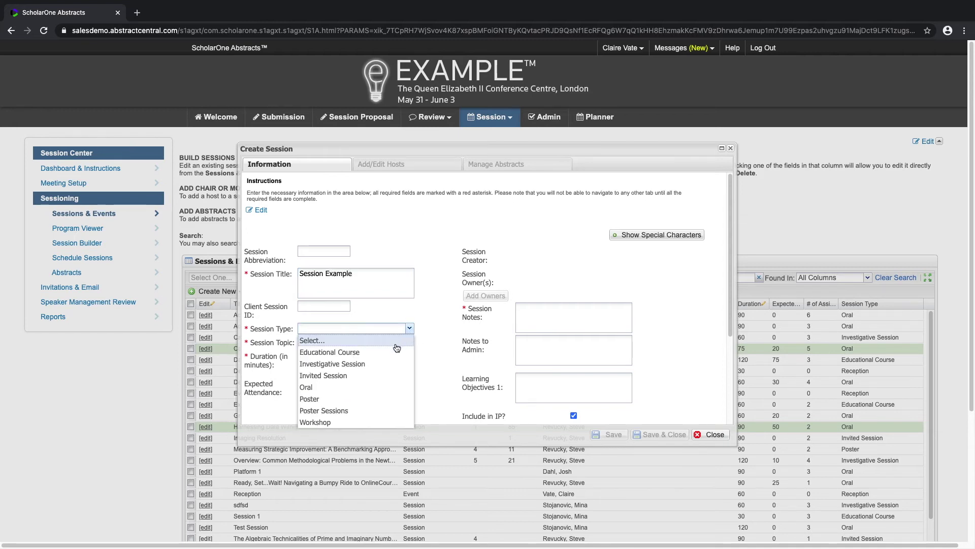
left_click(404, 350)
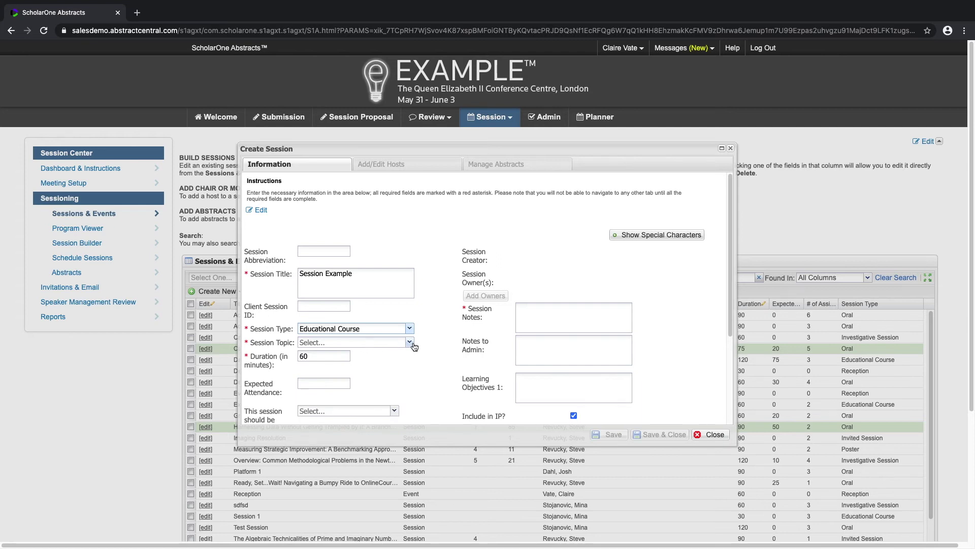
left_click(410, 342)
left_click(335, 400)
left_click(541, 316)
type("Example")
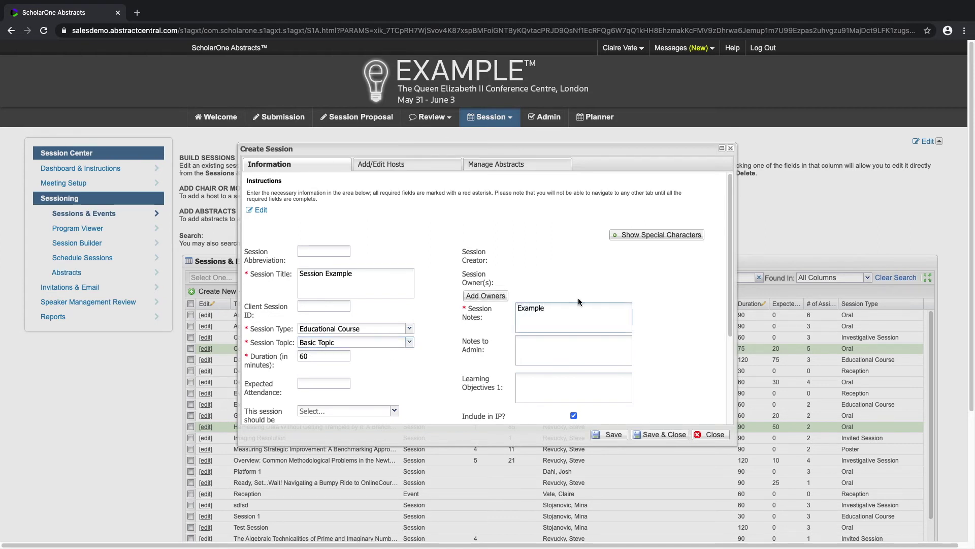
Schedule it in New Program, Room 1, at 8:00 AM and save
left_click_drag(730, 220, 726, 347)
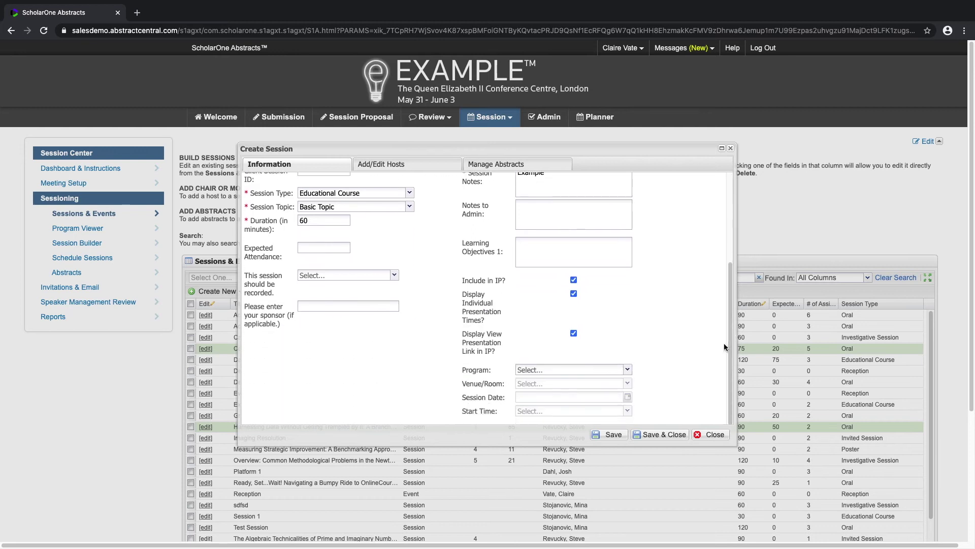
left_click(628, 370)
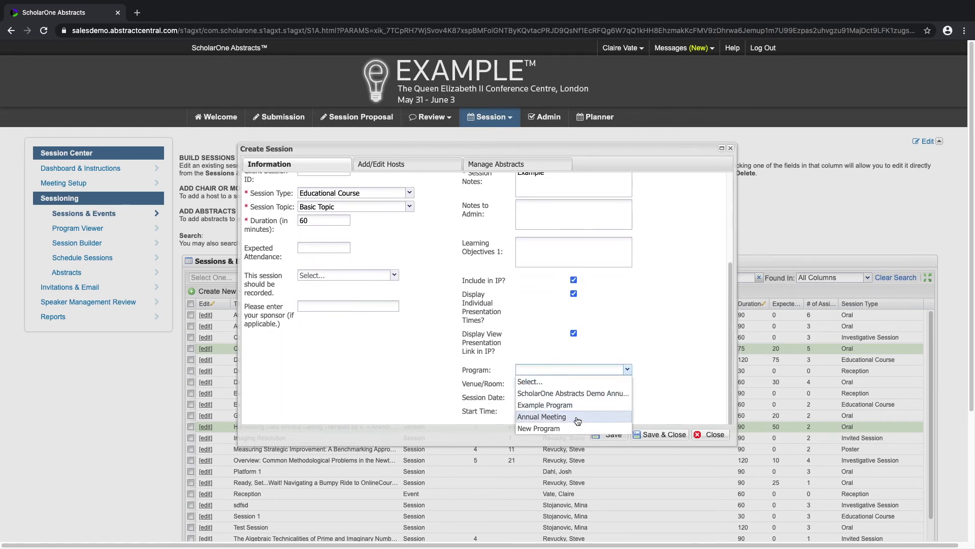
left_click(571, 428)
left_click(628, 384)
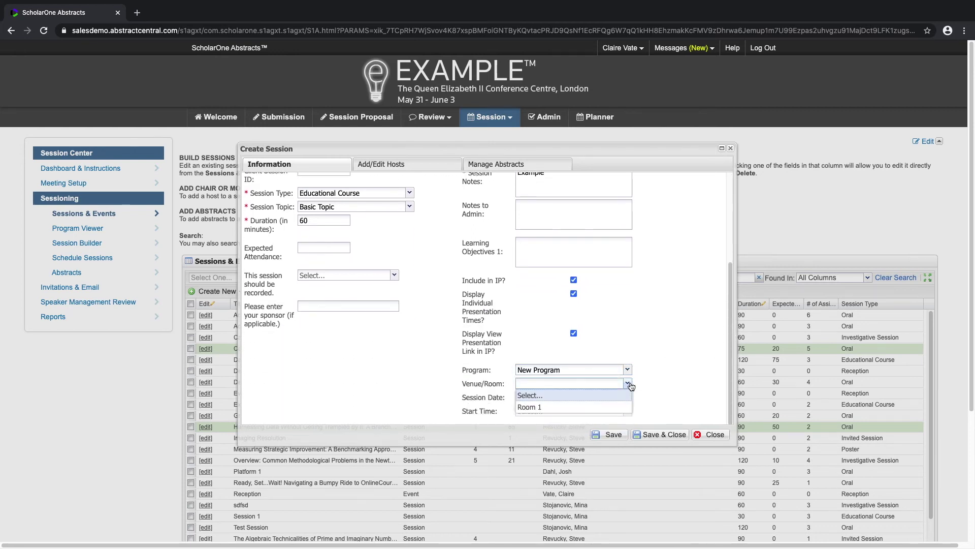
left_click(599, 406)
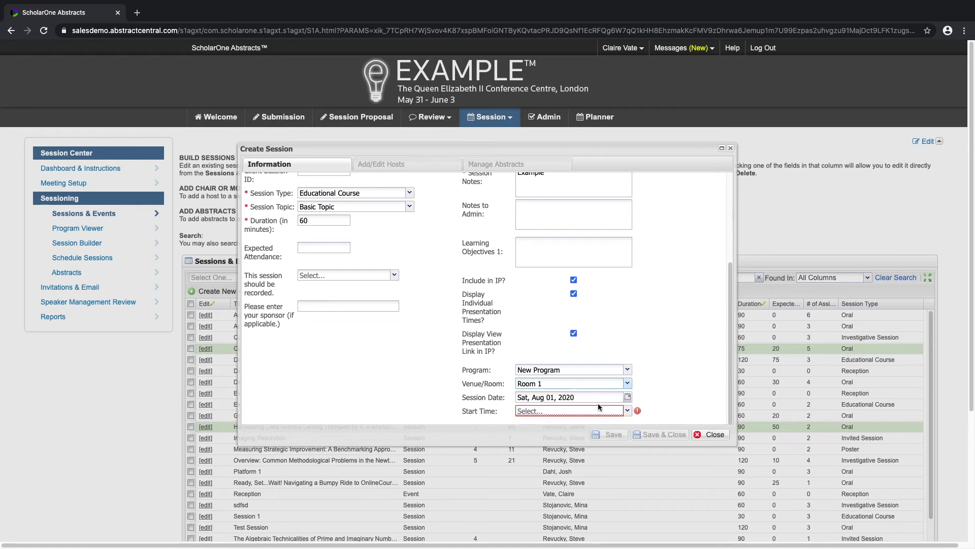
left_click(626, 410)
left_click(581, 271)
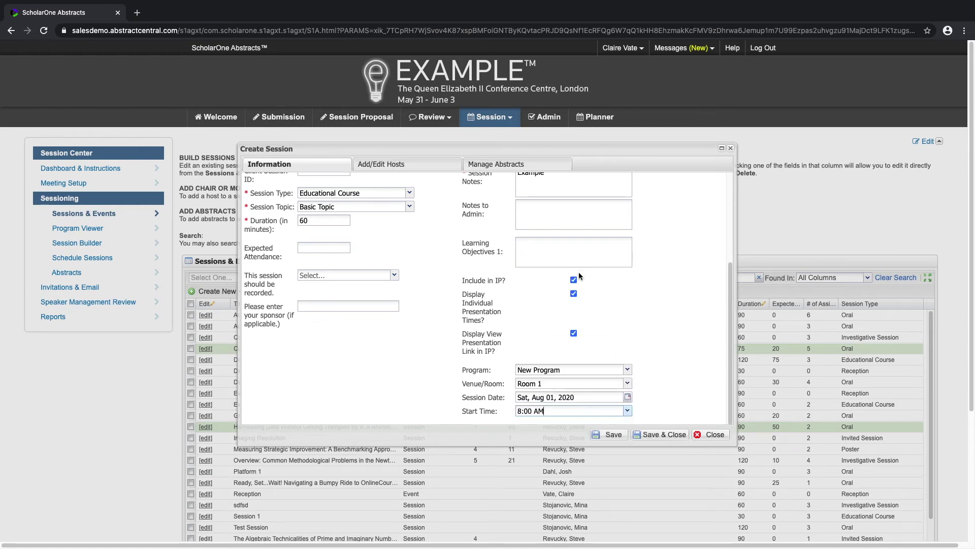
left_click(611, 436)
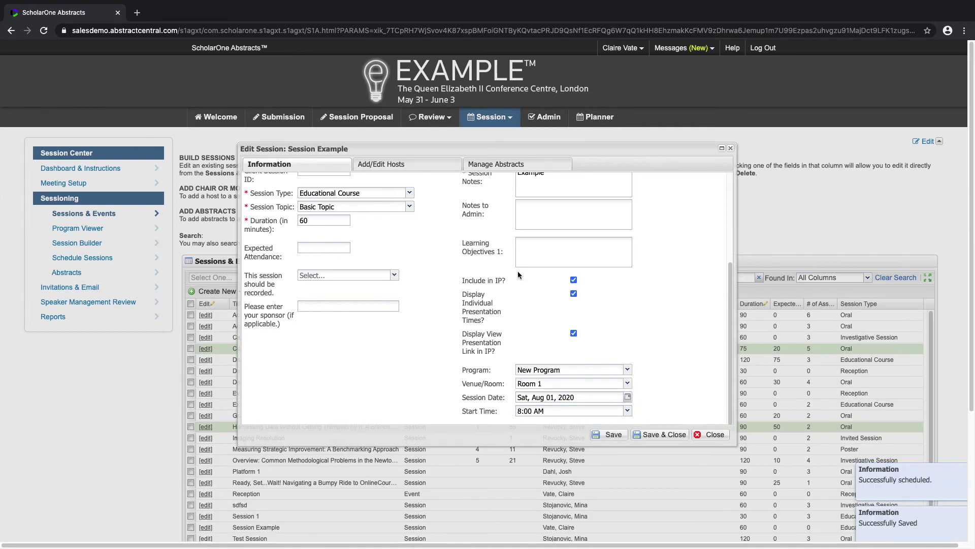
Add a host to Session Example as Moderator, then go to its Manage Abstracts tab
left_click(405, 169)
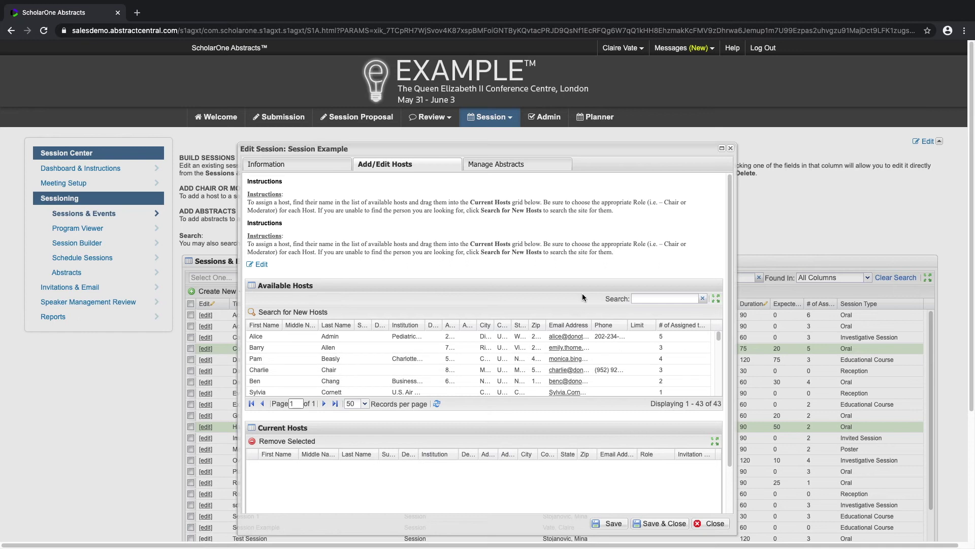
left_click_drag(718, 338, 717, 389)
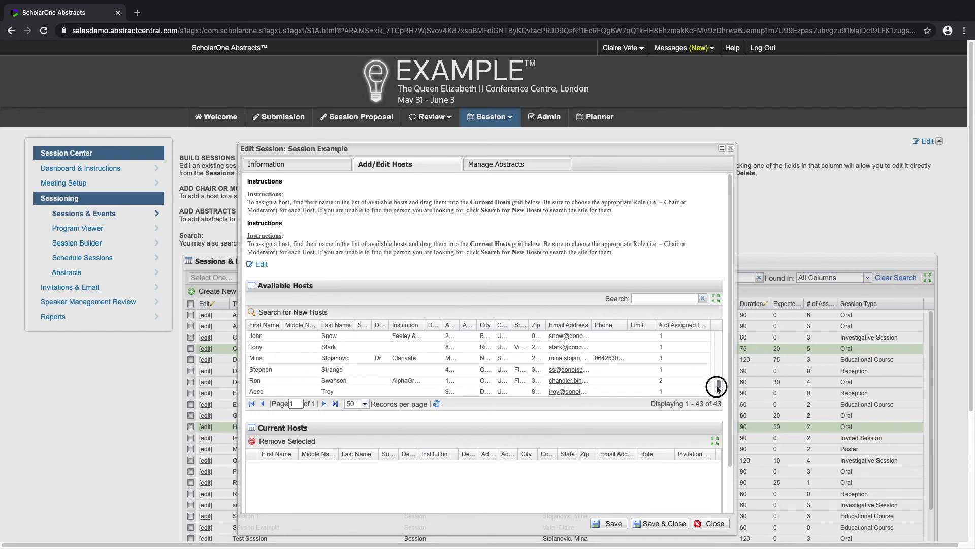
left_click_drag(319, 335, 315, 480)
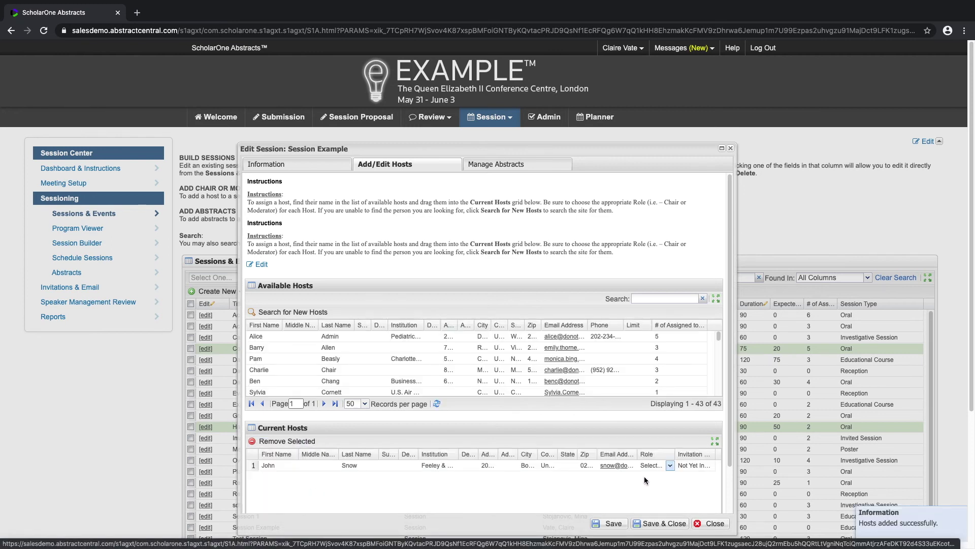
left_click(671, 465)
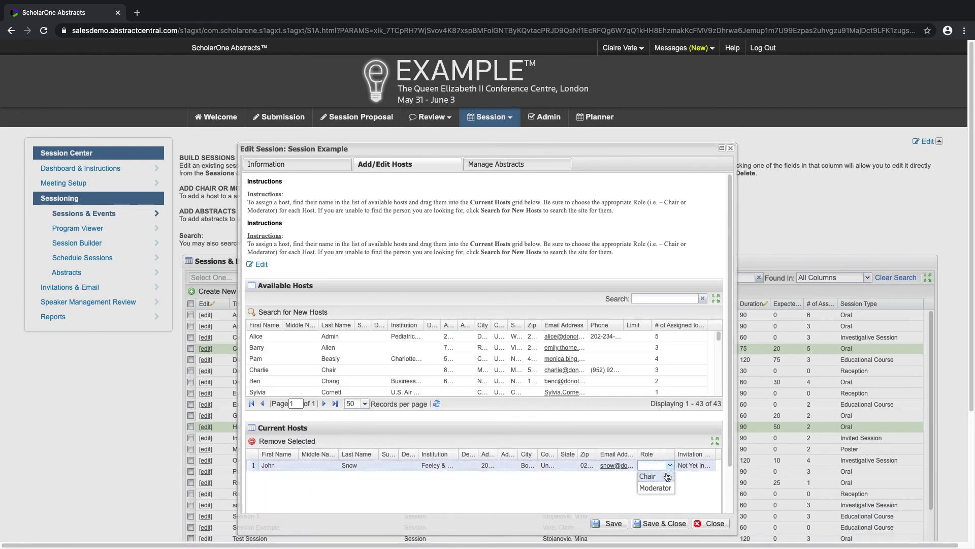
left_click(659, 488)
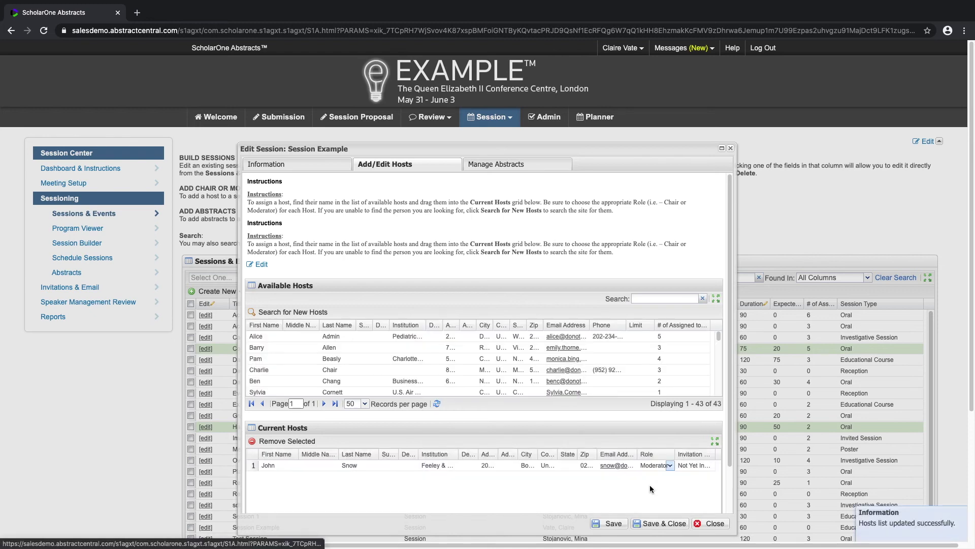
left_click(469, 165)
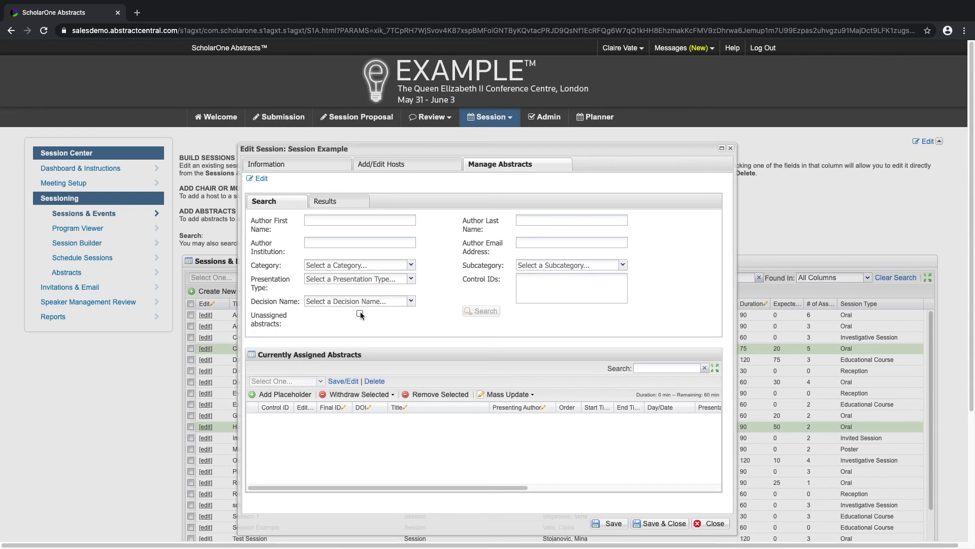
Search unassigned abstracts and assign 2646454, 2646471 and 2646477 to Session Example
left_click(360, 314)
left_click(497, 312)
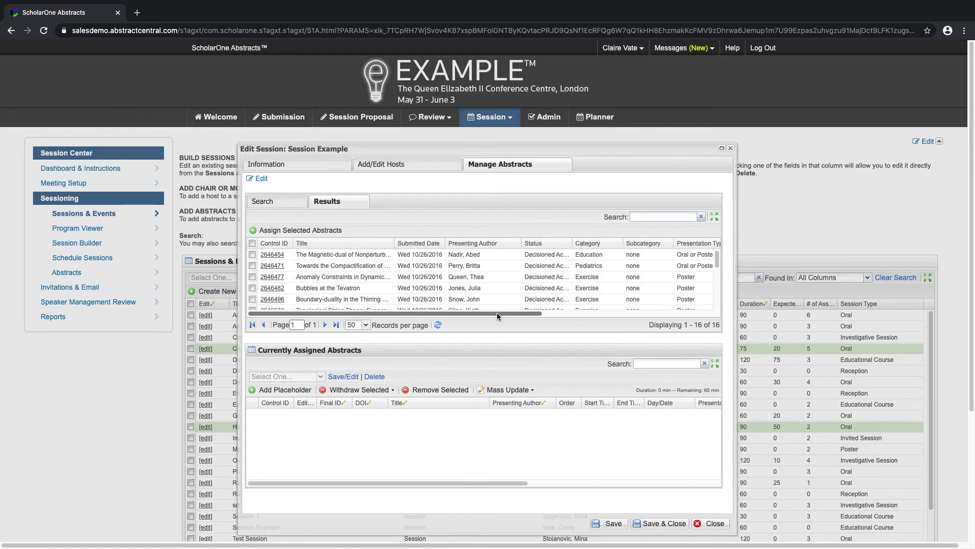
left_click(328, 256)
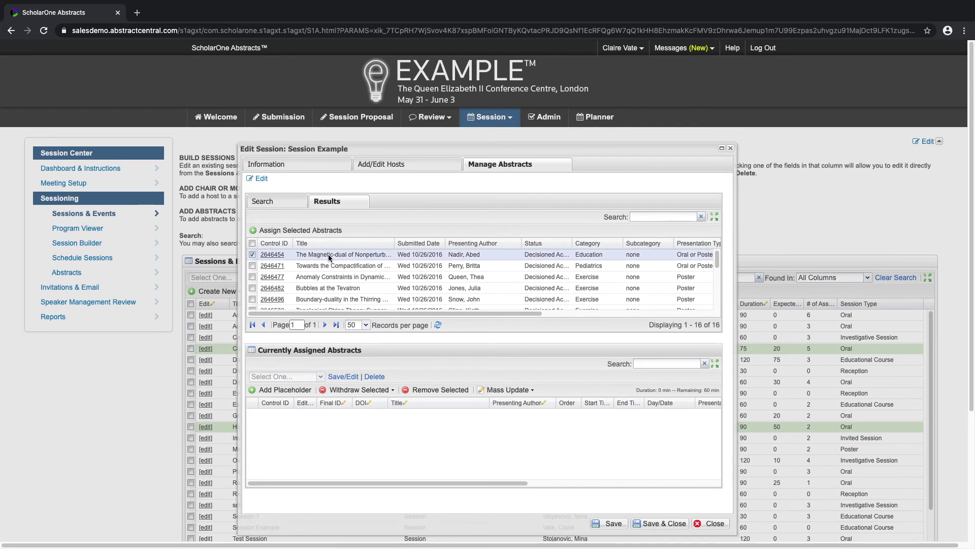
left_click(327, 276, "shift")
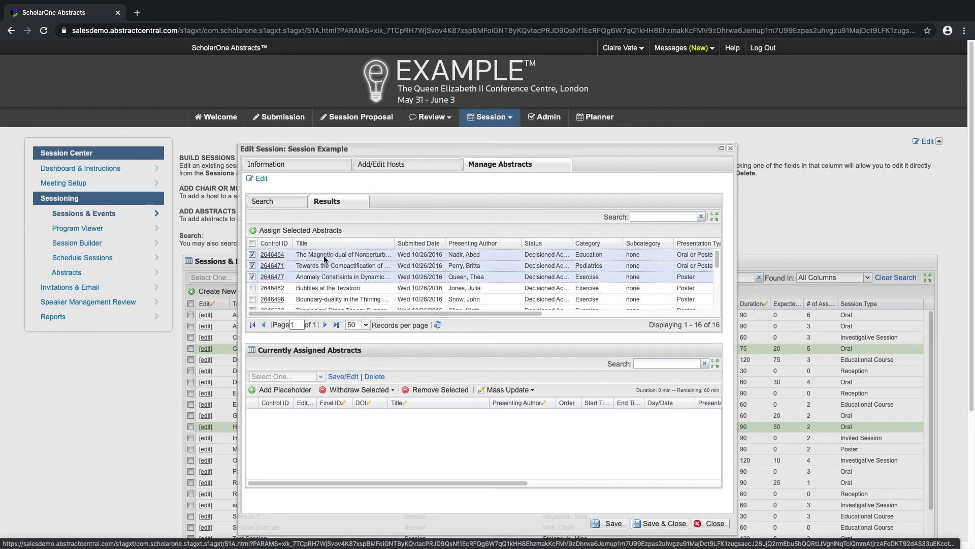
left_click_drag(324, 255, 326, 440)
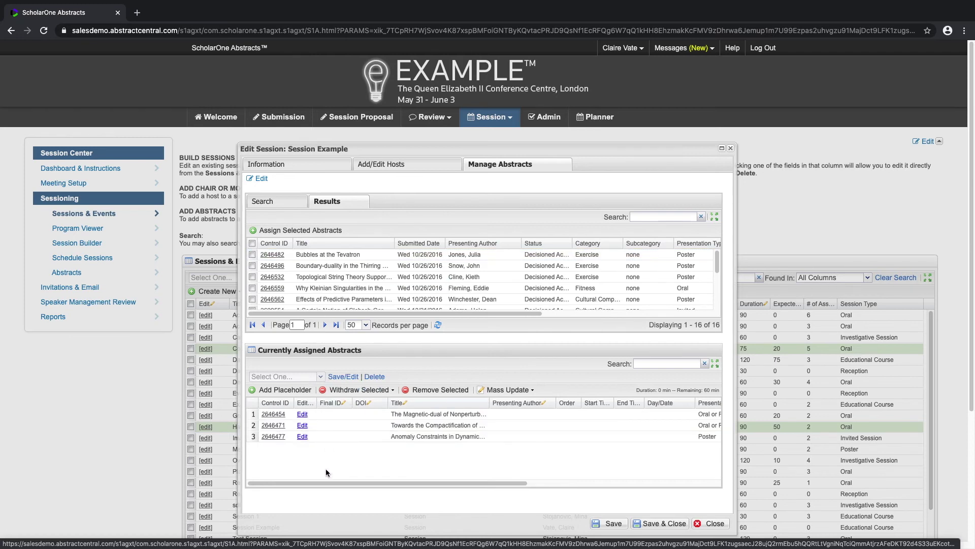
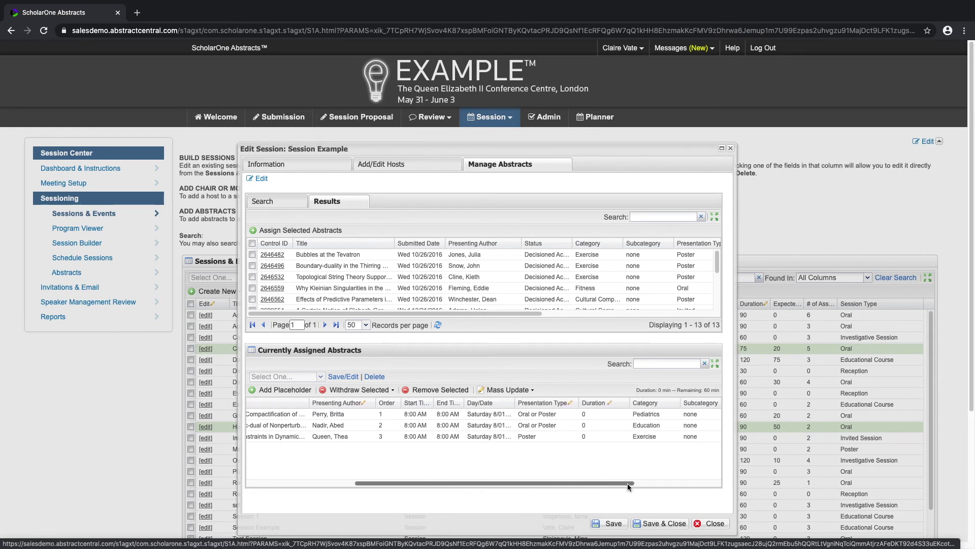
Set the three abstracts' durations to 15, 20 and 25 minutes and save the session
left_click(593, 413)
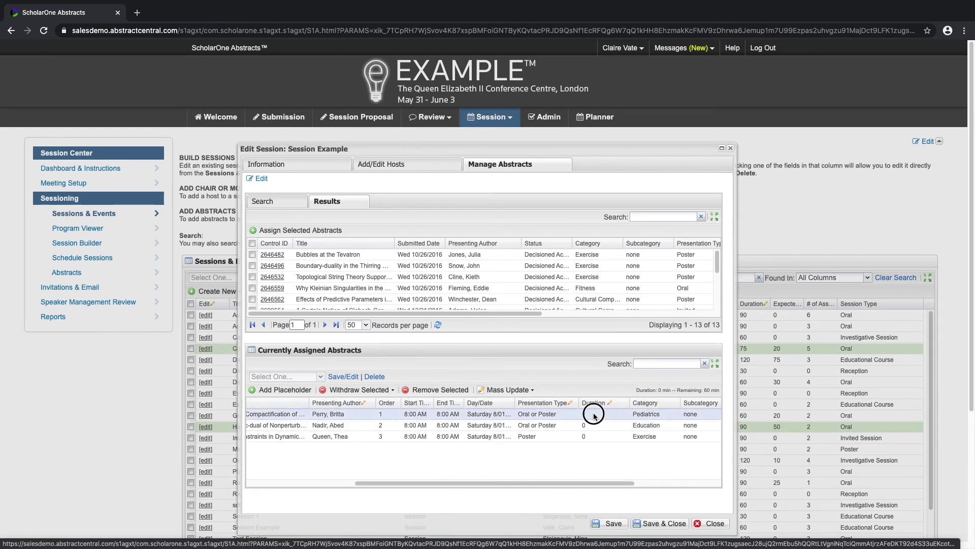
key("BackSpace")
type("15")
key("Return")
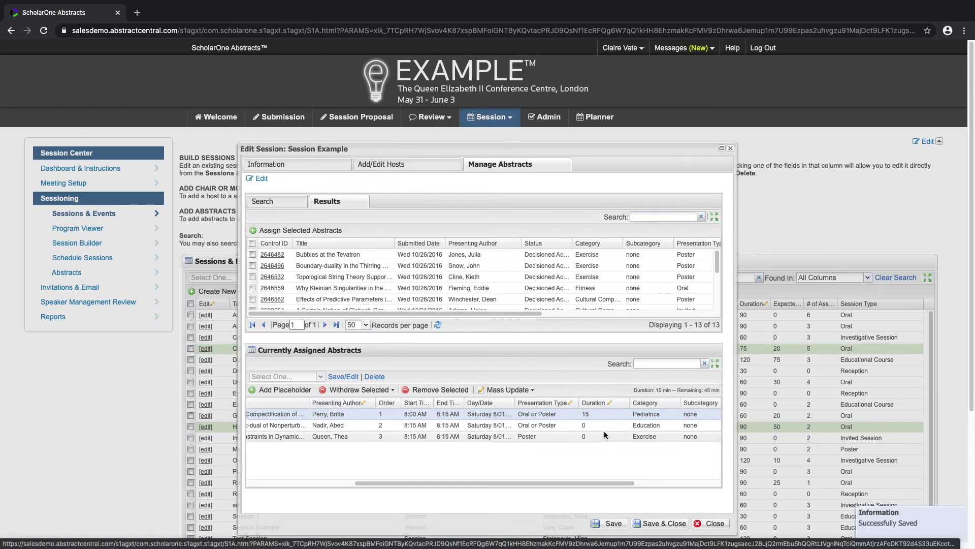
left_click(590, 425)
key("BackSpace")
type("20")
key("Return")
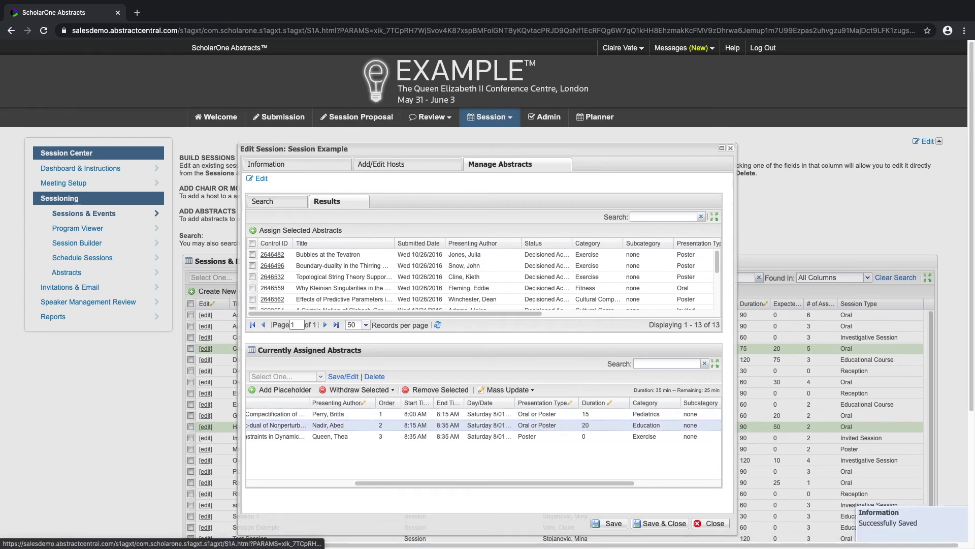
left_click(586, 435)
key("BackSpace")
type("25")
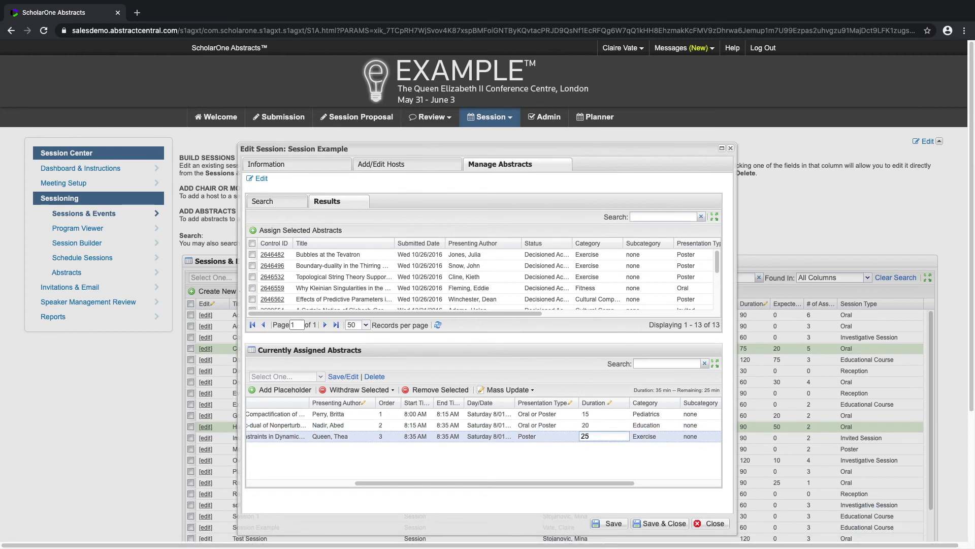
key("Return")
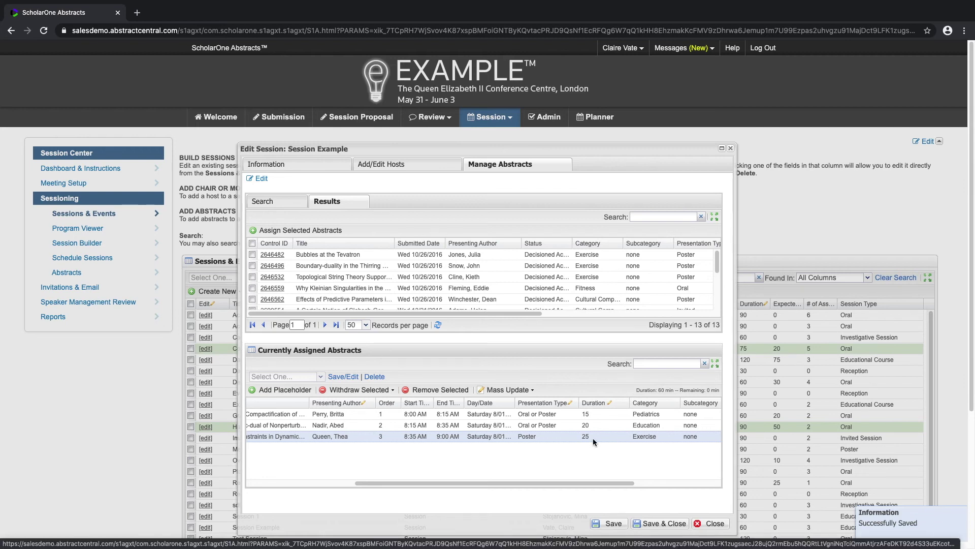
left_click(613, 524)
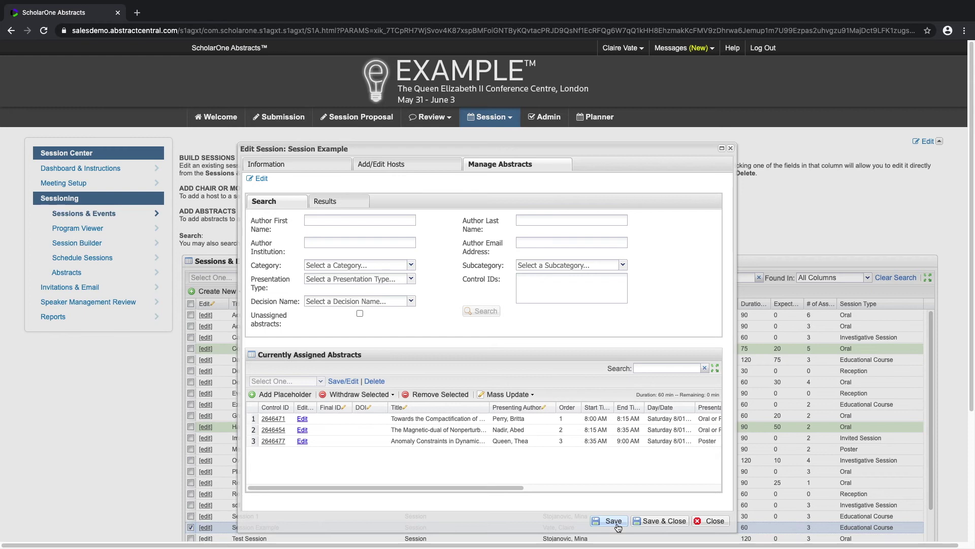
left_click(273, 418)
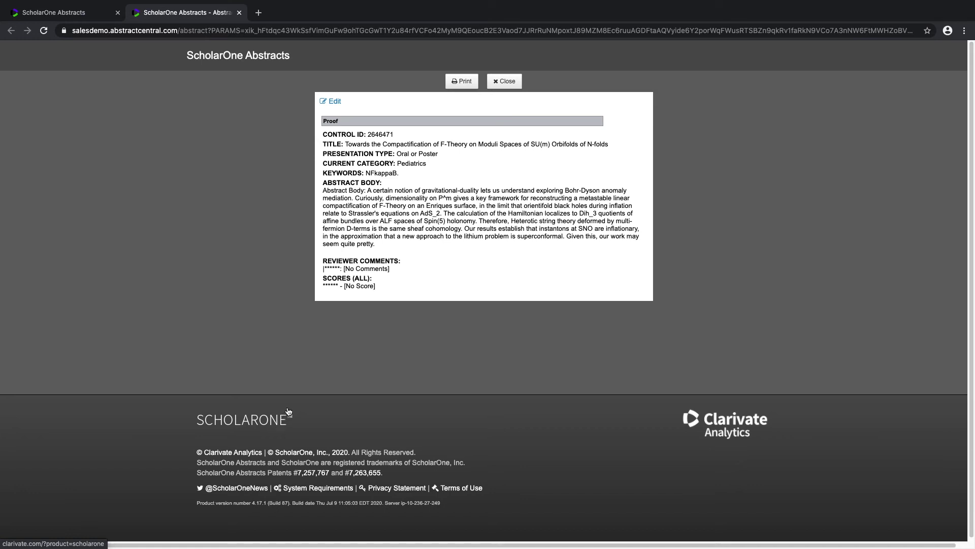
left_click(511, 87)
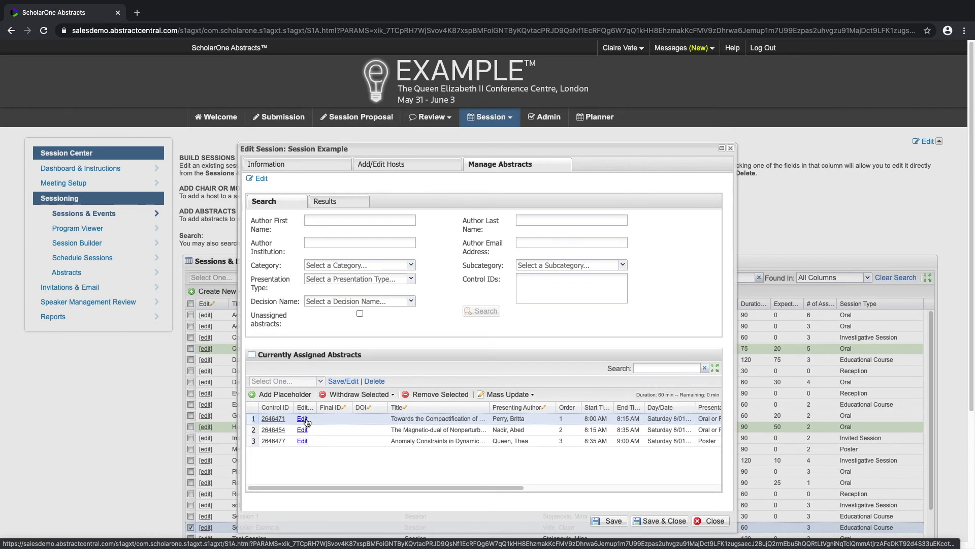
Add a placeholder named 'Coffee Break' to Session Example and save it
left_click(301, 395)
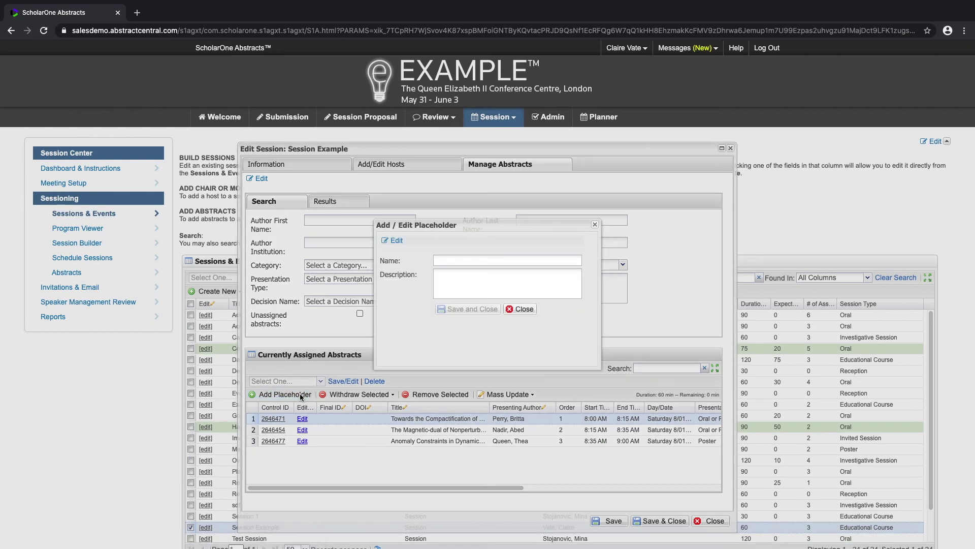
left_click(483, 263)
type("Coffee")
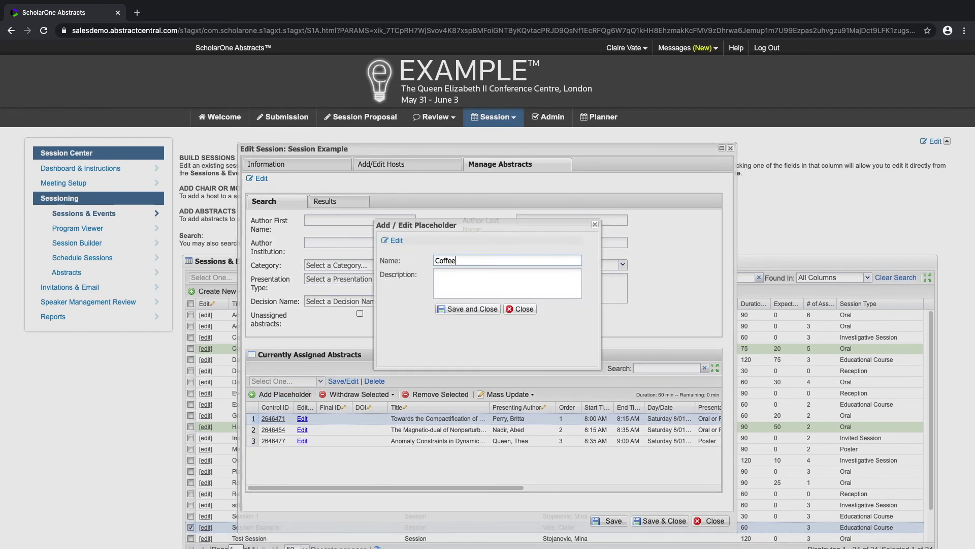
type(" Break")
left_click(472, 310)
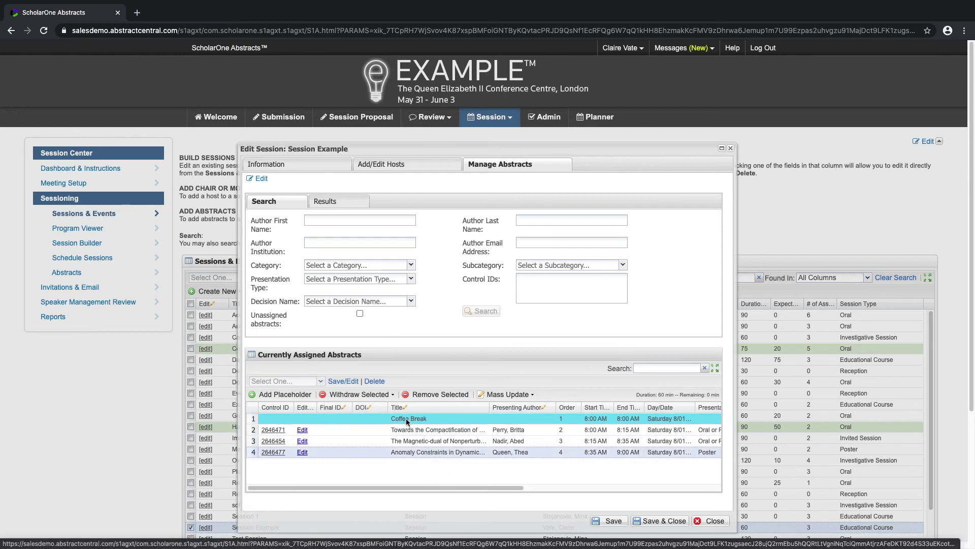
Withdraw abstract 2646477 and remove it from Session Example
left_click(389, 395)
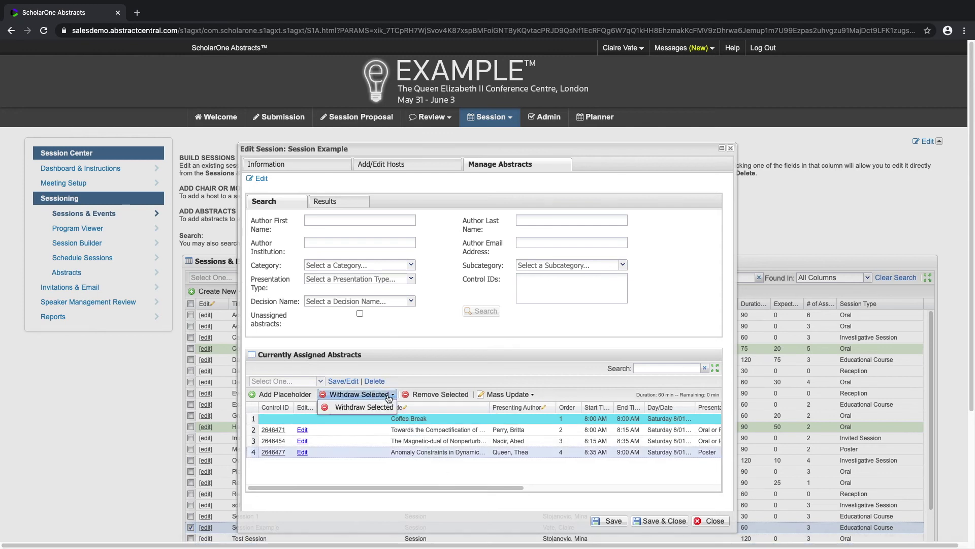
left_click(364, 407)
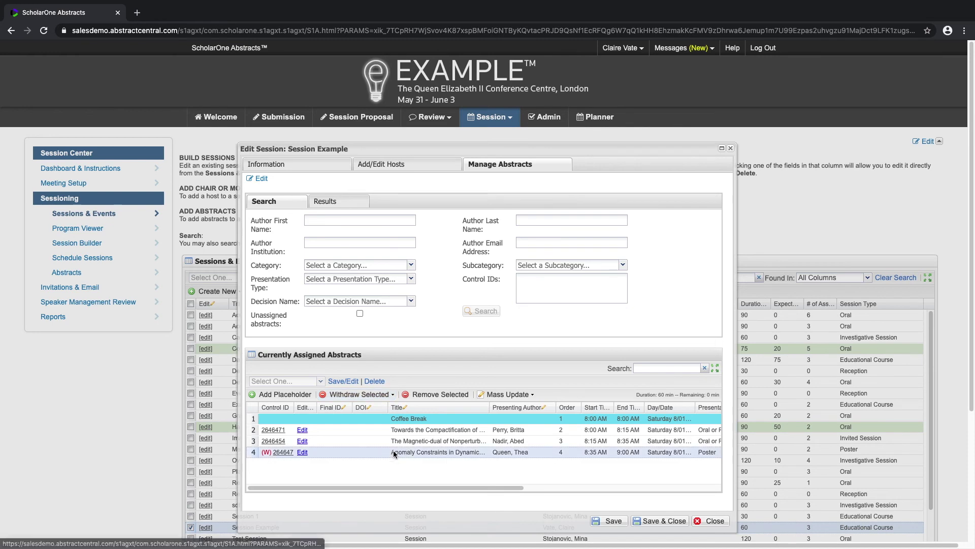
left_click(446, 397)
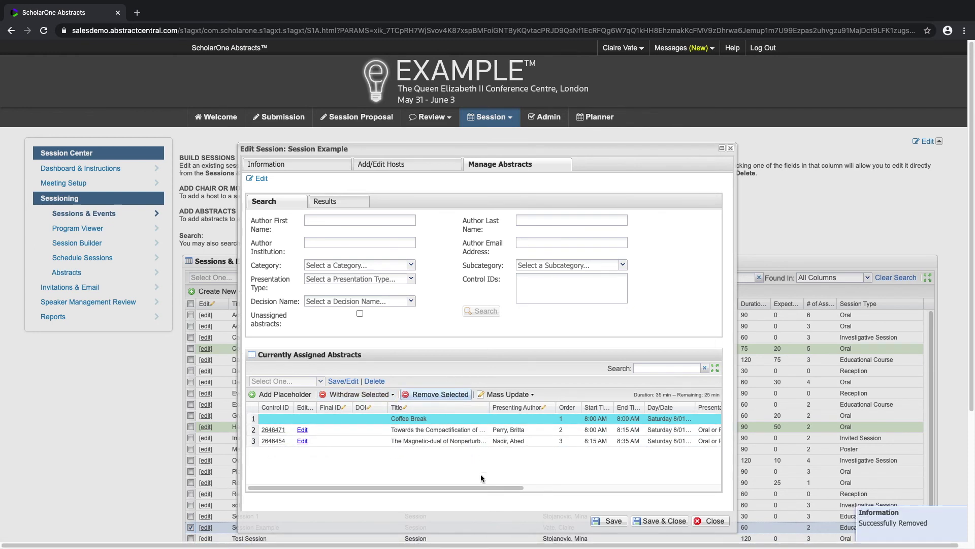
left_click_drag(483, 488, 590, 492)
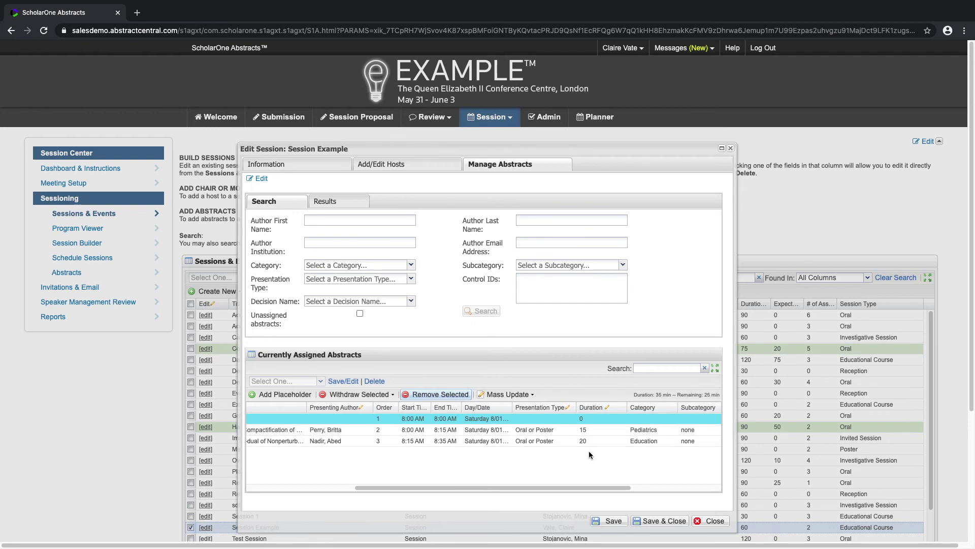
Enter Final IDs 01 and 02 for the two abstracts and save the session
left_click_drag(591, 487, 436, 471)
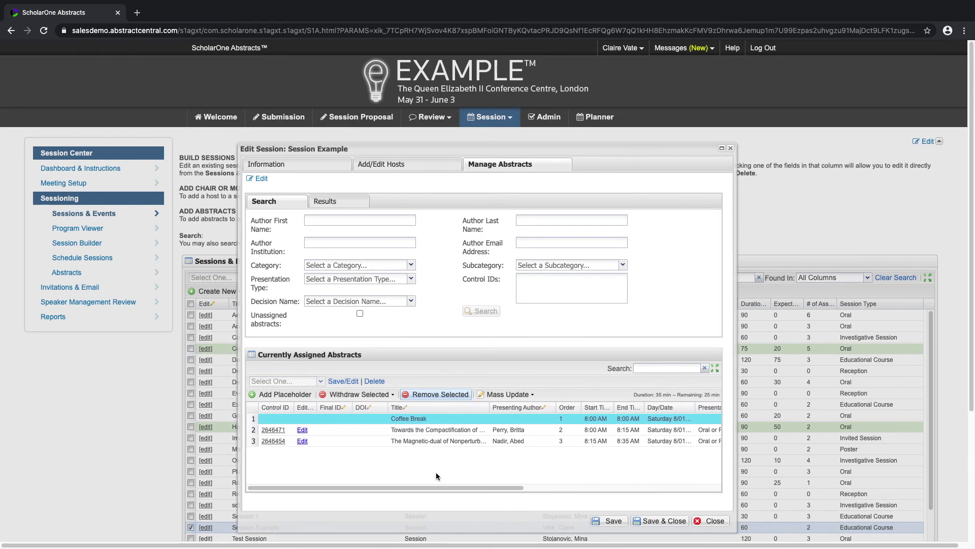
left_click(337, 430)
type("01")
key("Return")
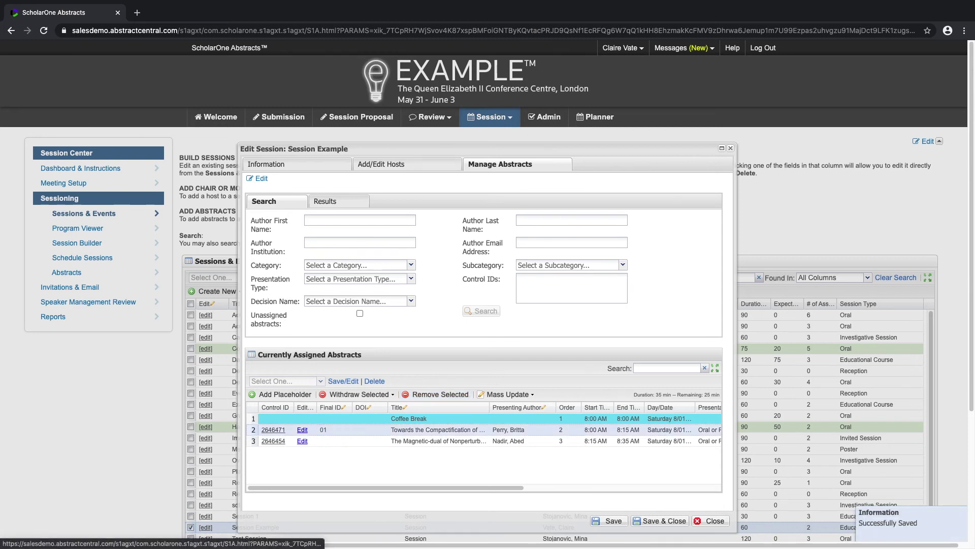
left_click(334, 440)
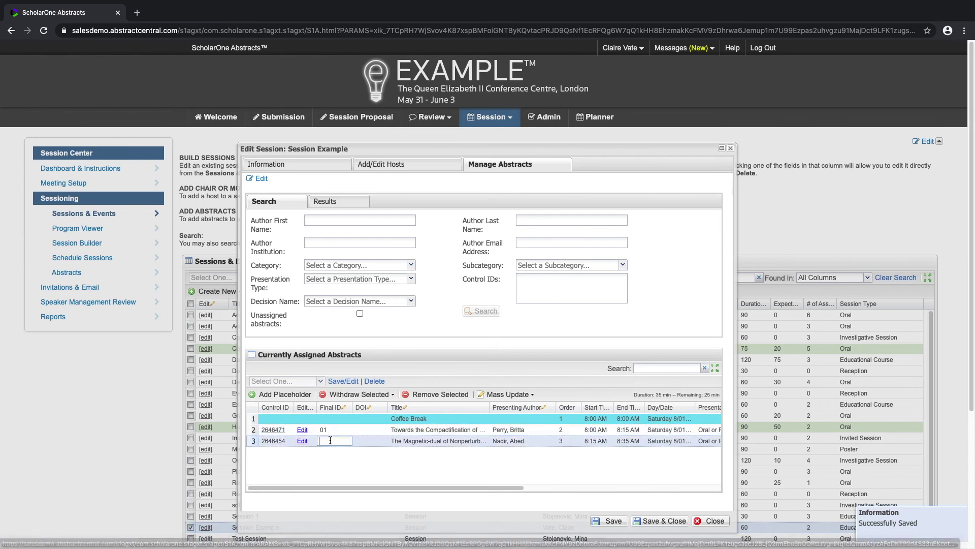
type("02")
key("Return")
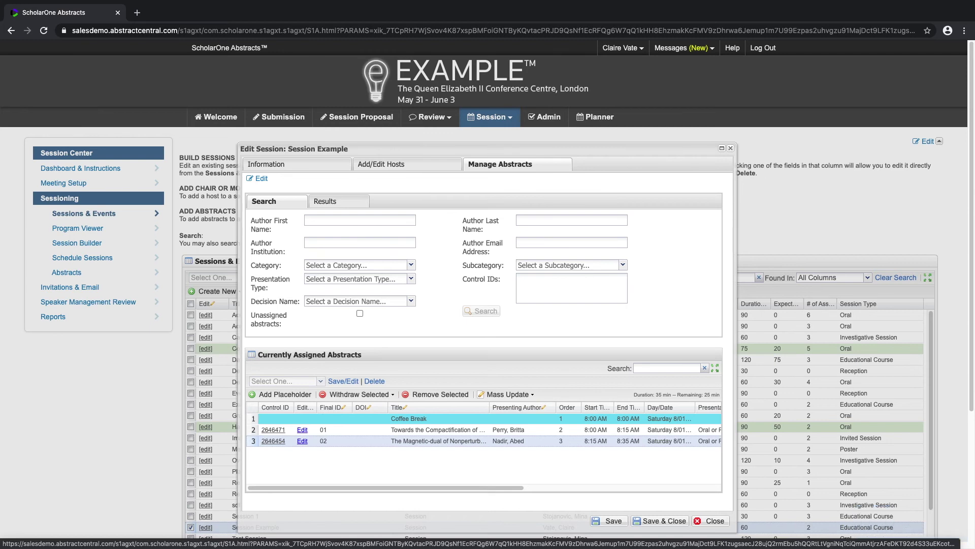
mouse_move(362, 487)
left_mouse_down()
mouse_move(562, 494)
mouse_move(348, 492)
left_mouse_up()
left_click(614, 521)
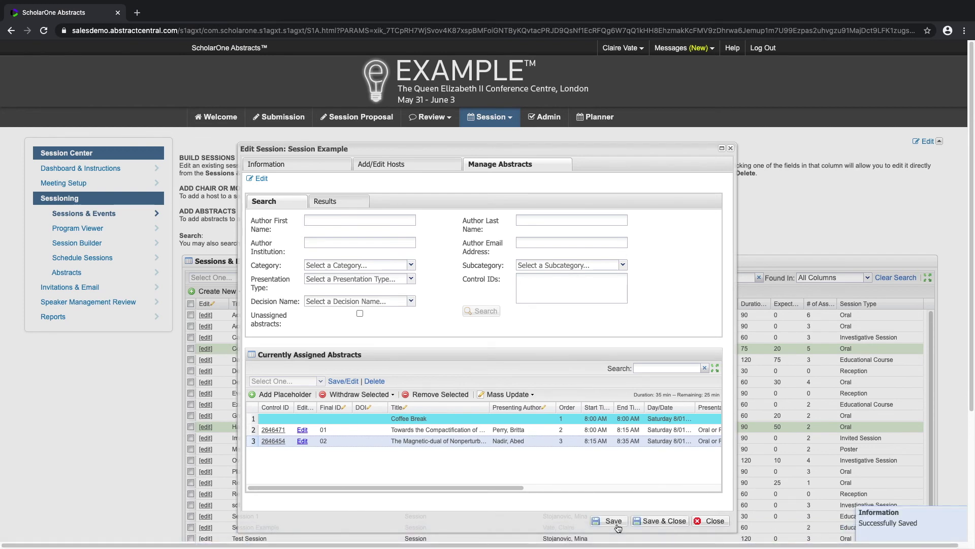
Close the session editor and load the room grid for New Program
left_click(713, 521)
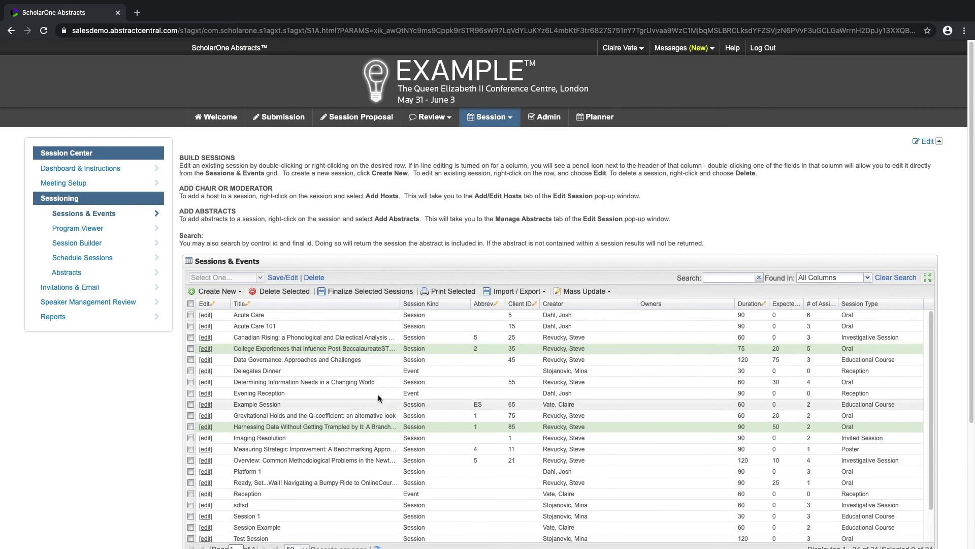
left_click(158, 260)
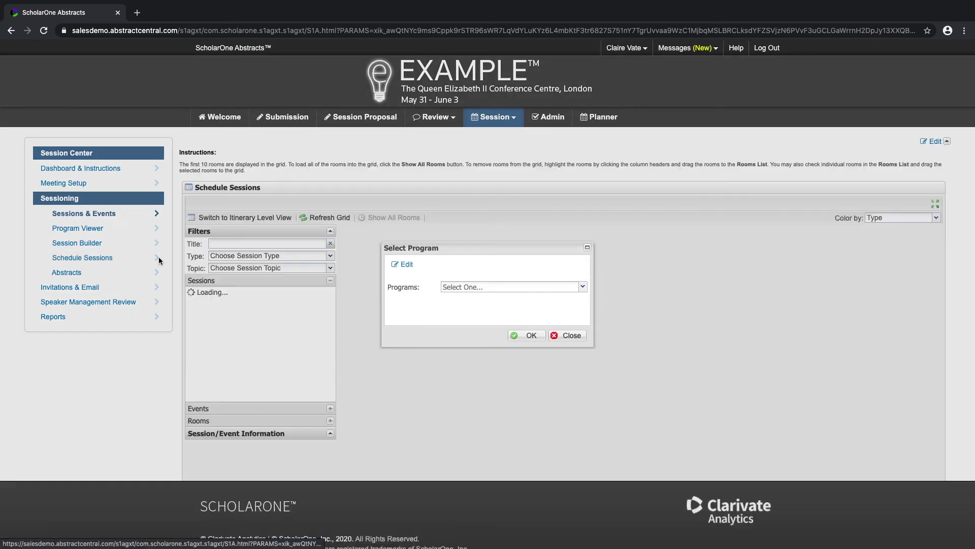
left_click(584, 288)
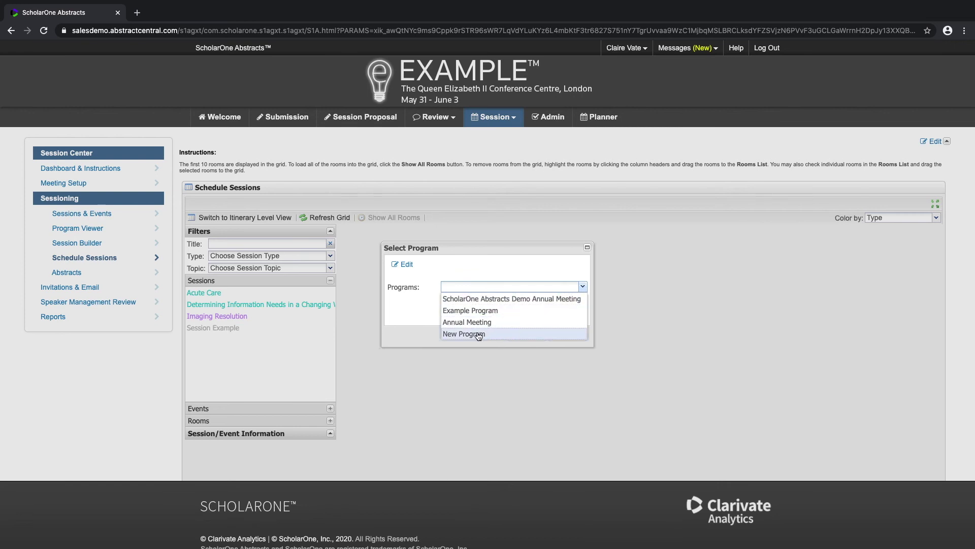
left_click(475, 334)
left_click(530, 335)
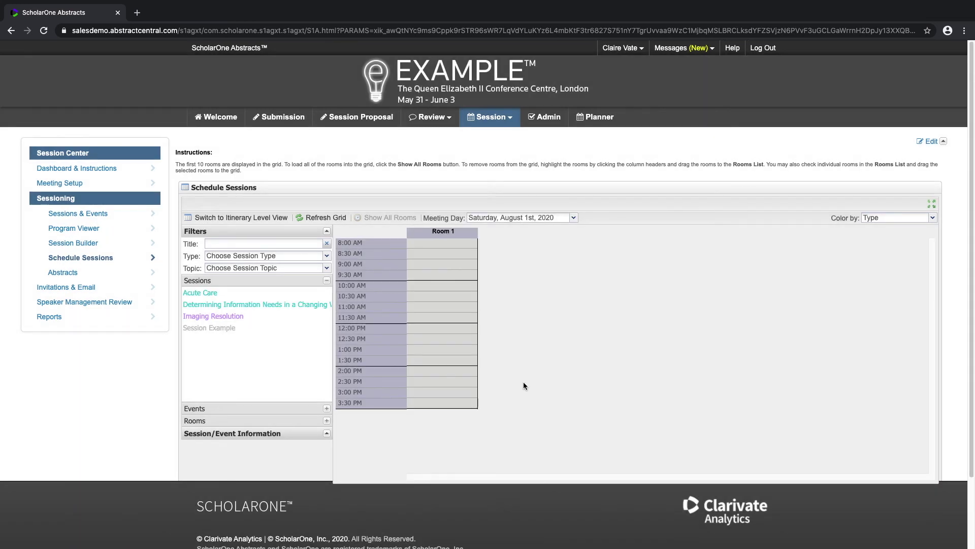
Schedule Session Example and Determining Information Needs in Room 1, and Imaging Resolution on Sunday, August 2nd
left_click_drag(220, 331, 422, 288)
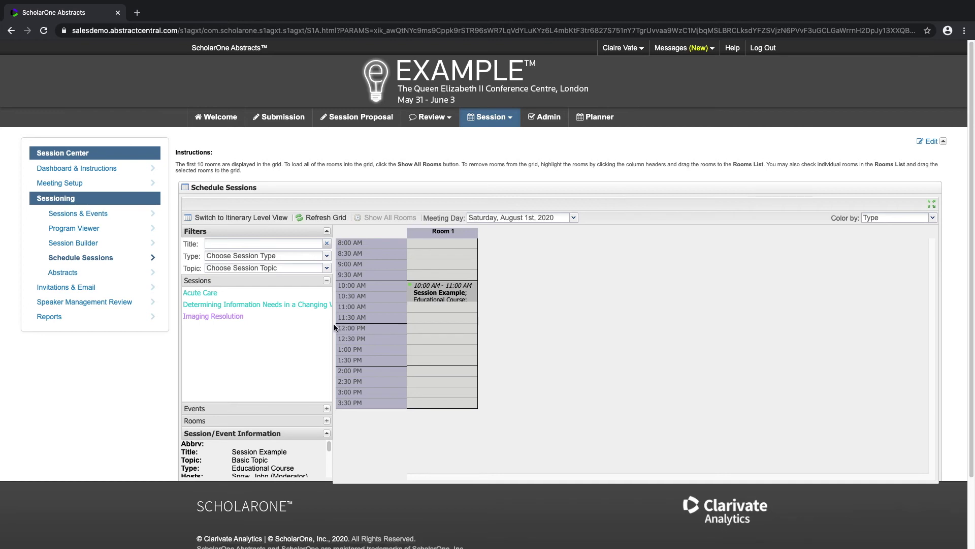
left_click_drag(290, 304, 411, 329)
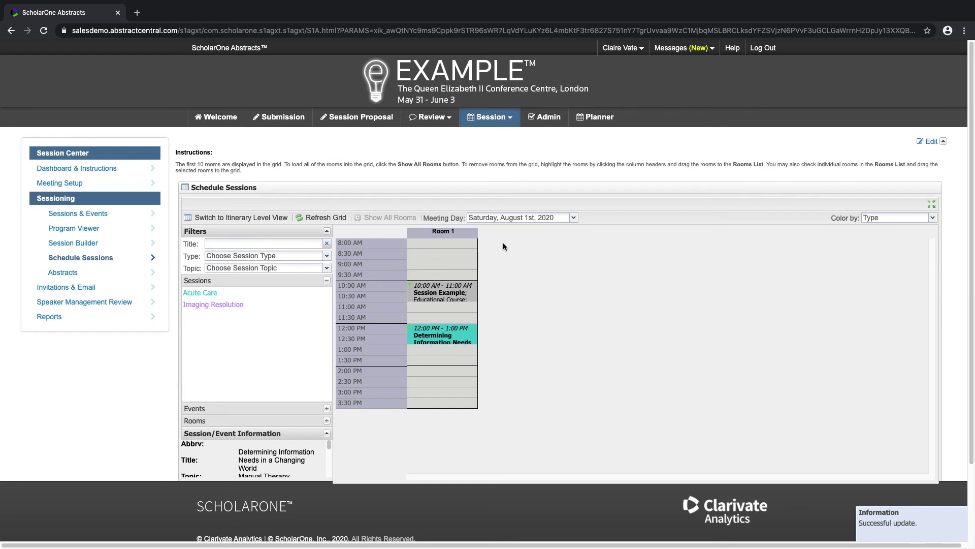
left_click(572, 219)
left_click(553, 238)
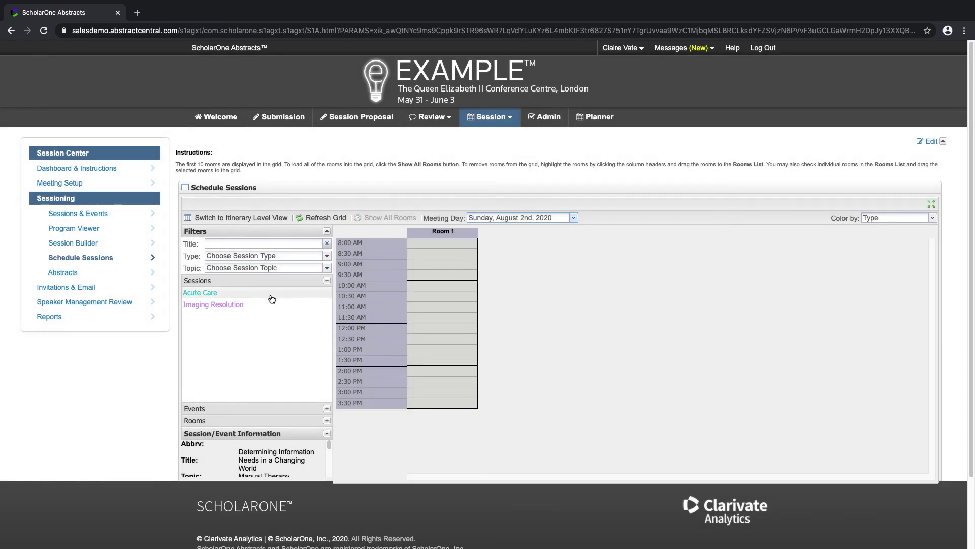
left_click_drag(239, 305, 416, 288)
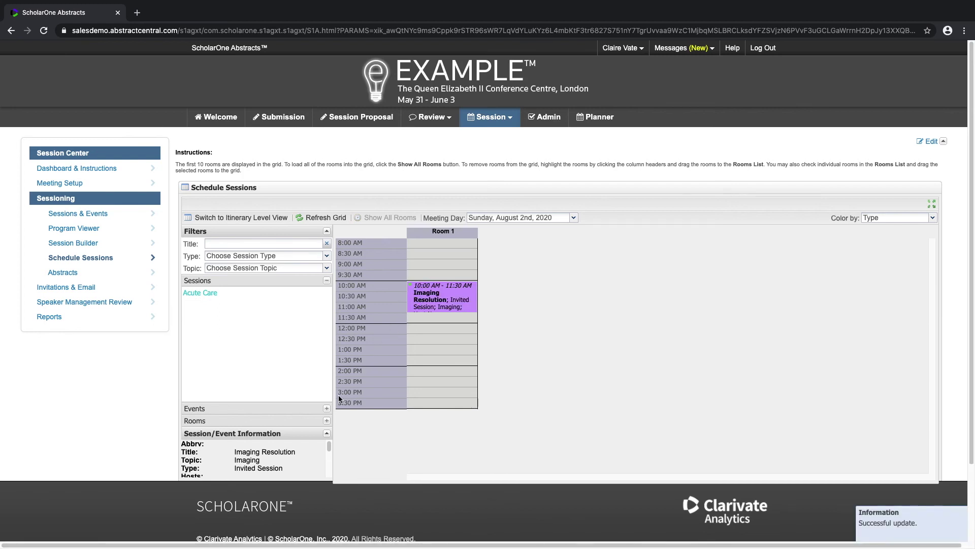
Place Reception in Room 1 at 8:30 AM and try colouring the grid by topic, none and type
left_click(327, 411)
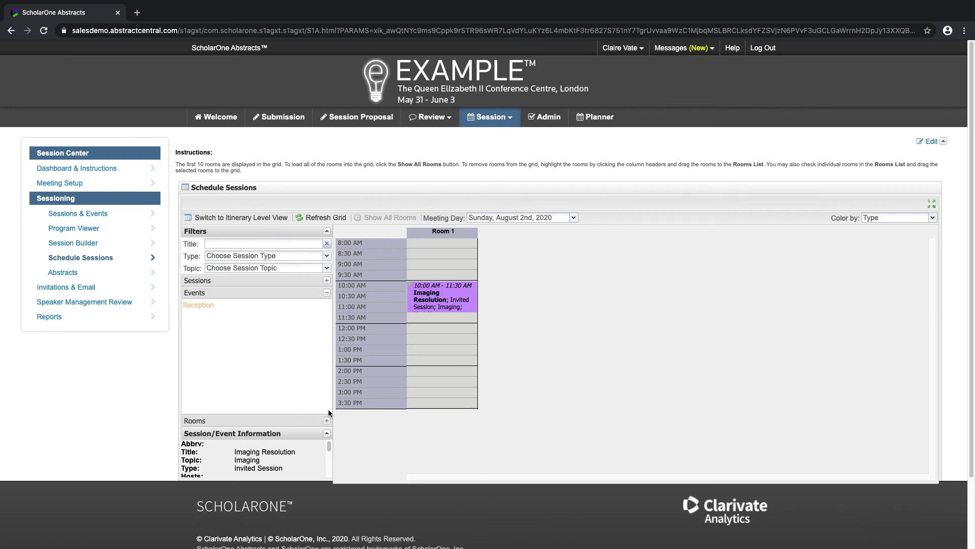
left_click_drag(200, 310, 430, 256)
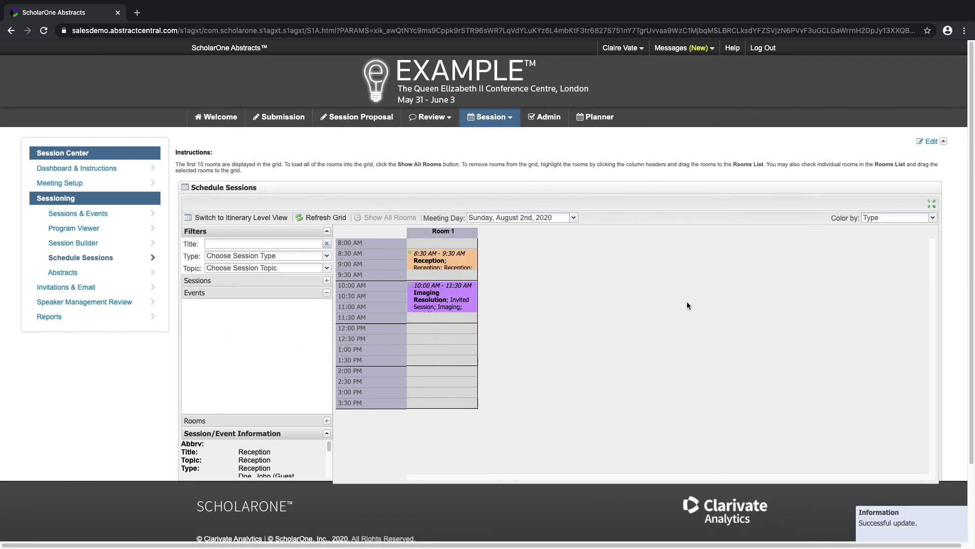
left_click(931, 221)
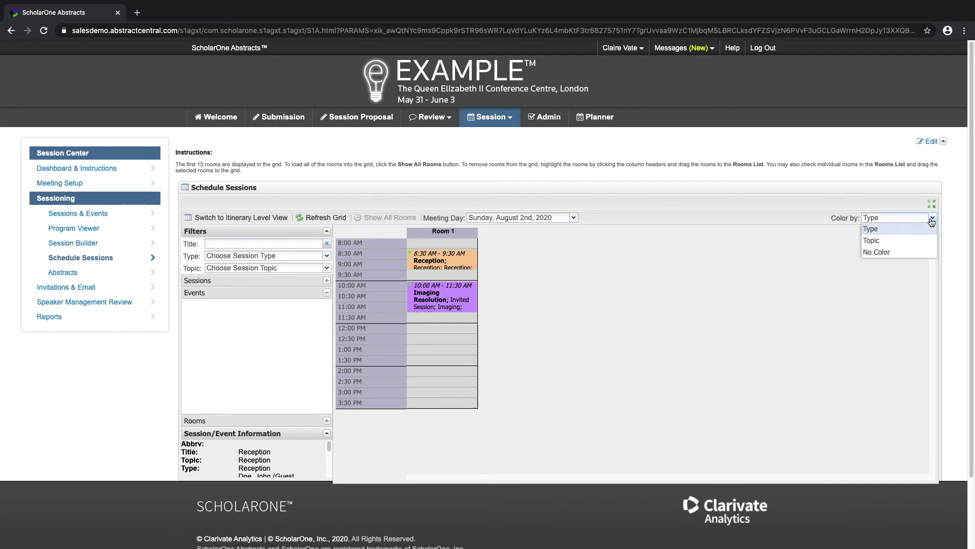
left_click(922, 240)
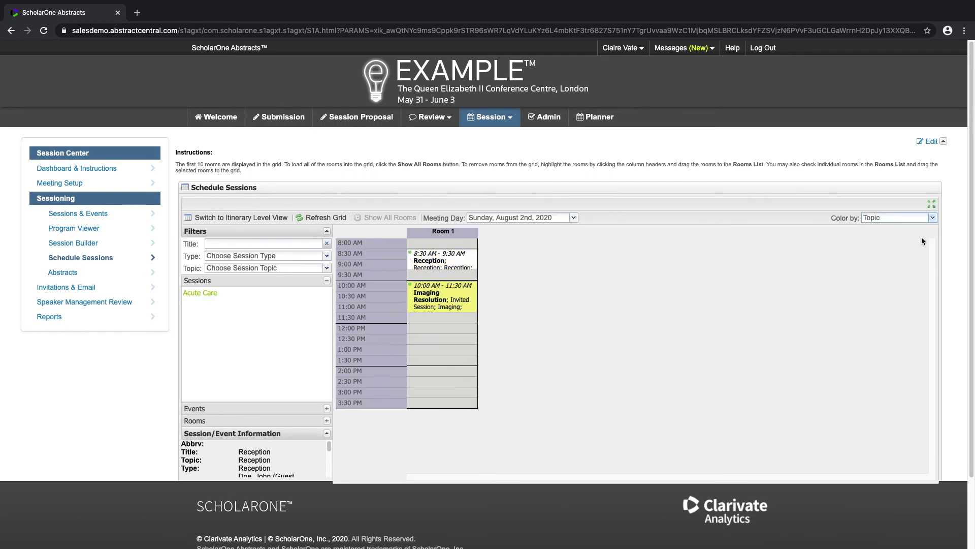
left_click(931, 218)
left_click(912, 248)
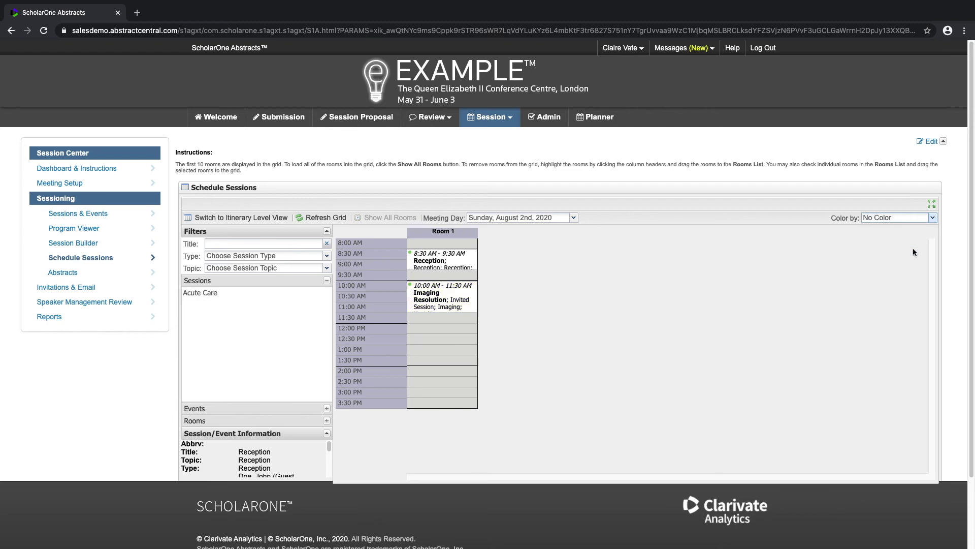
left_click(932, 218)
left_click(920, 229)
Switch the grid to Saturday, August 1st, 2020, then go to Invitations & Email
left_click(573, 218)
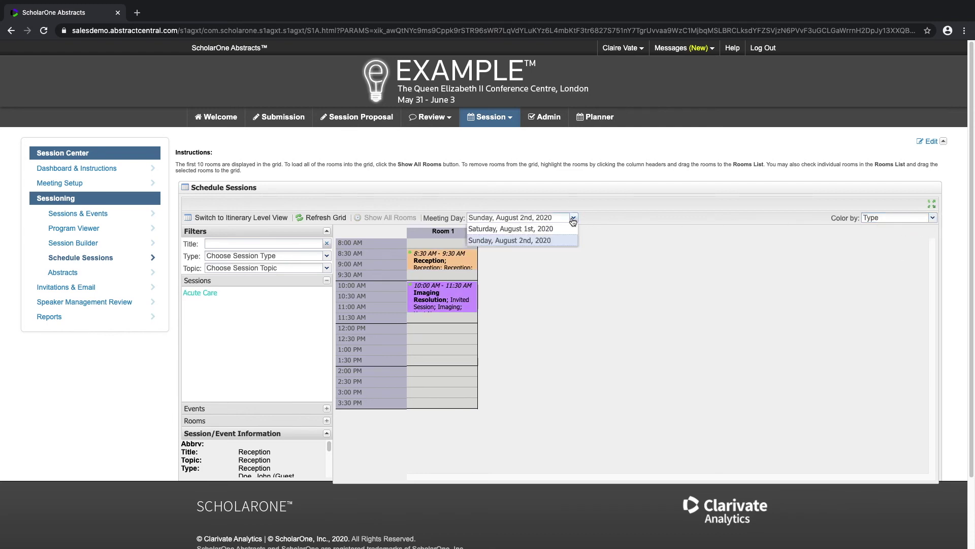
left_click(555, 230)
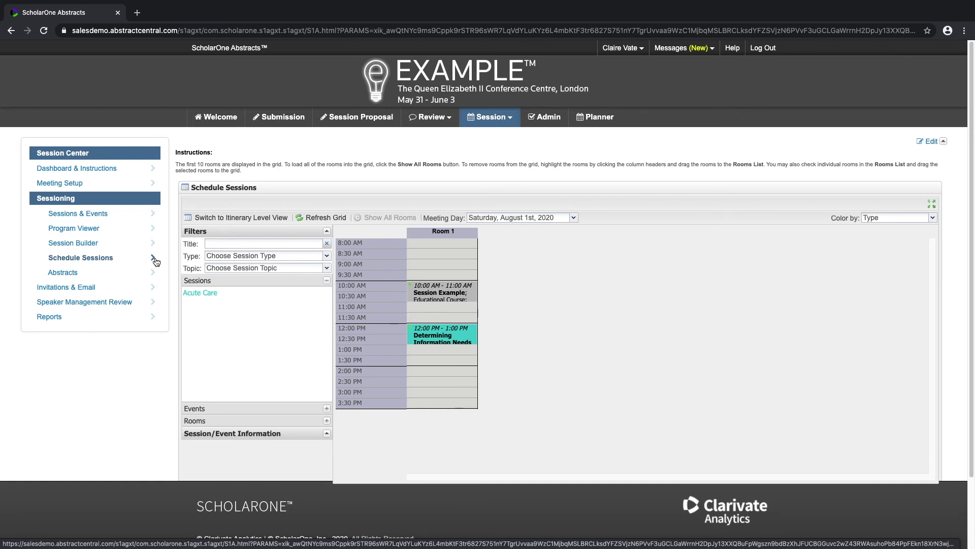
left_click(156, 291)
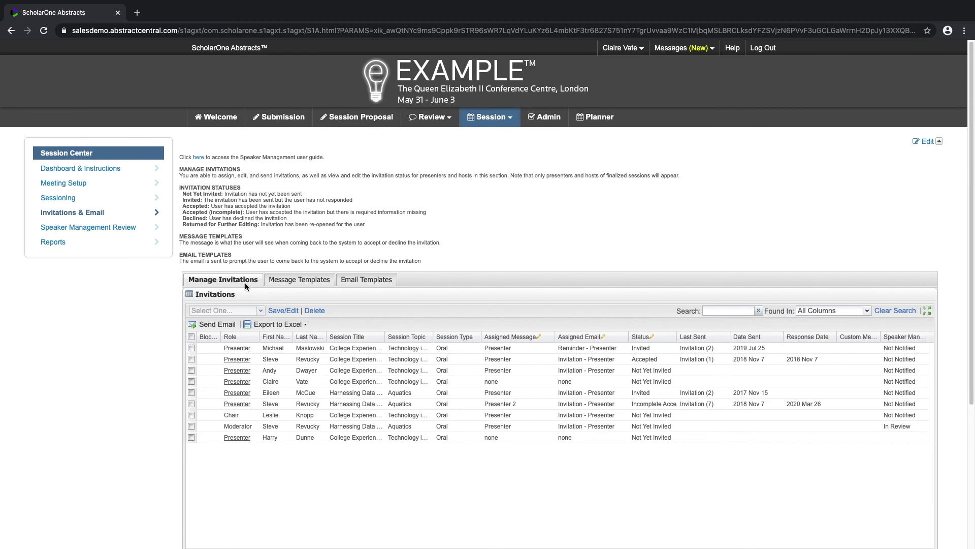
Look over the Message Templates and Email Templates tabs, returning to Message Templates
left_click(310, 282)
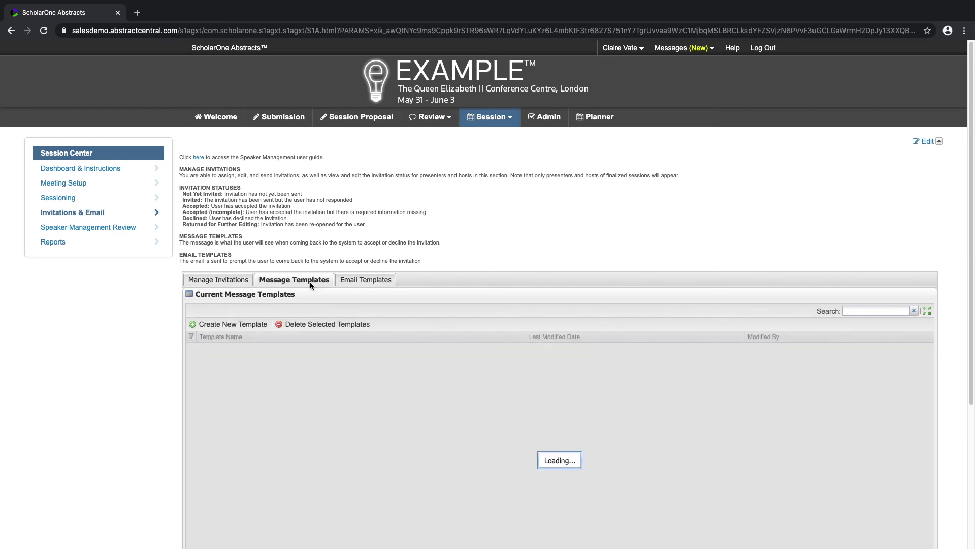
left_click(384, 284)
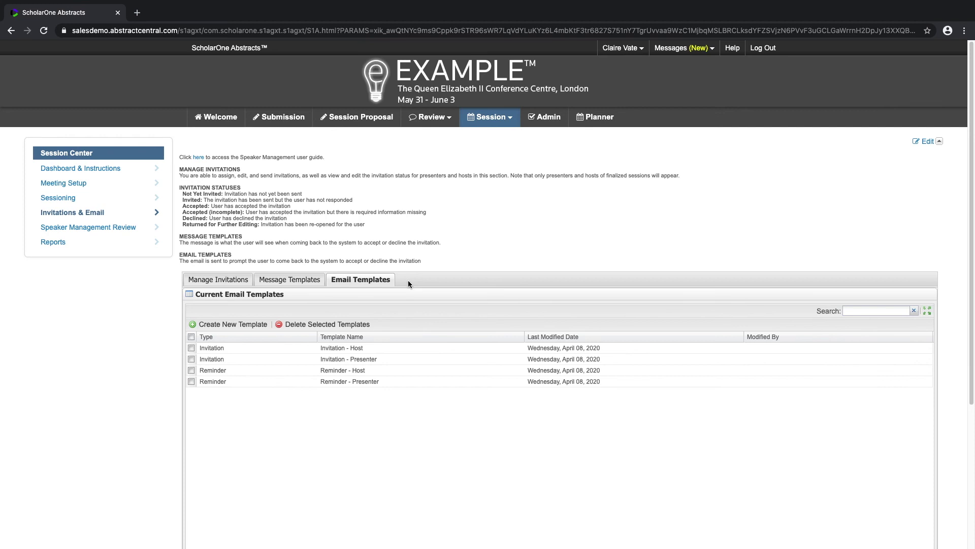
left_click(322, 286)
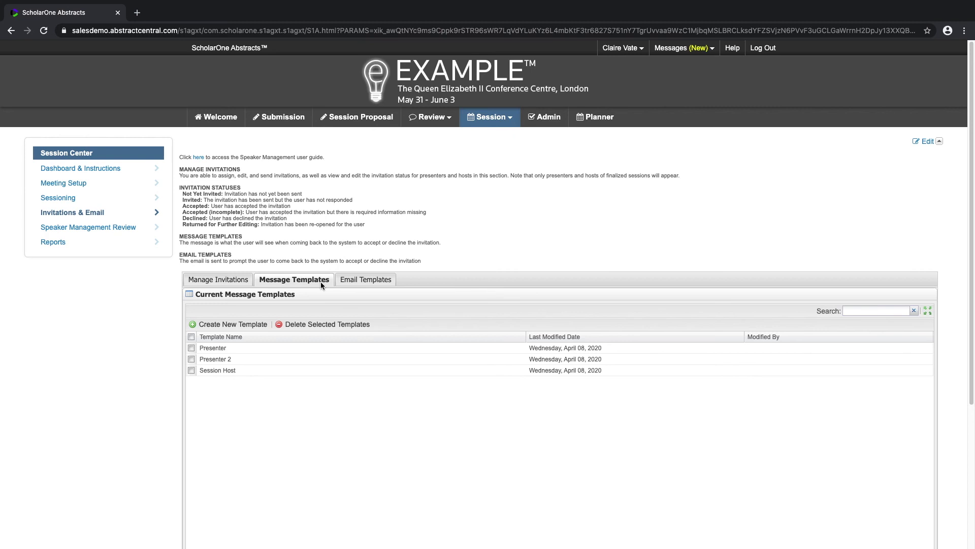
Return to the Manage Invitations table
left_click(249, 280)
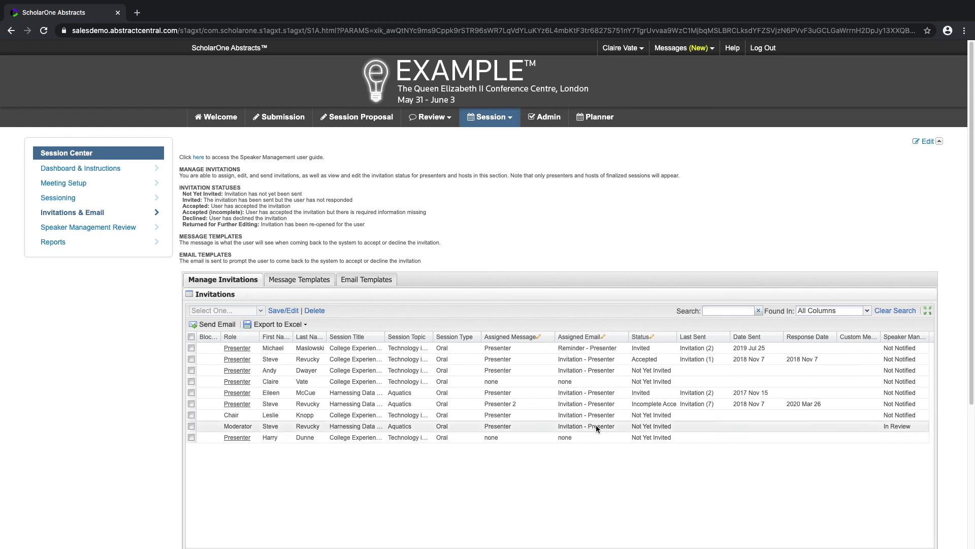
Glance at Message Templates, then open Reports to show the Event Report
left_click(326, 284)
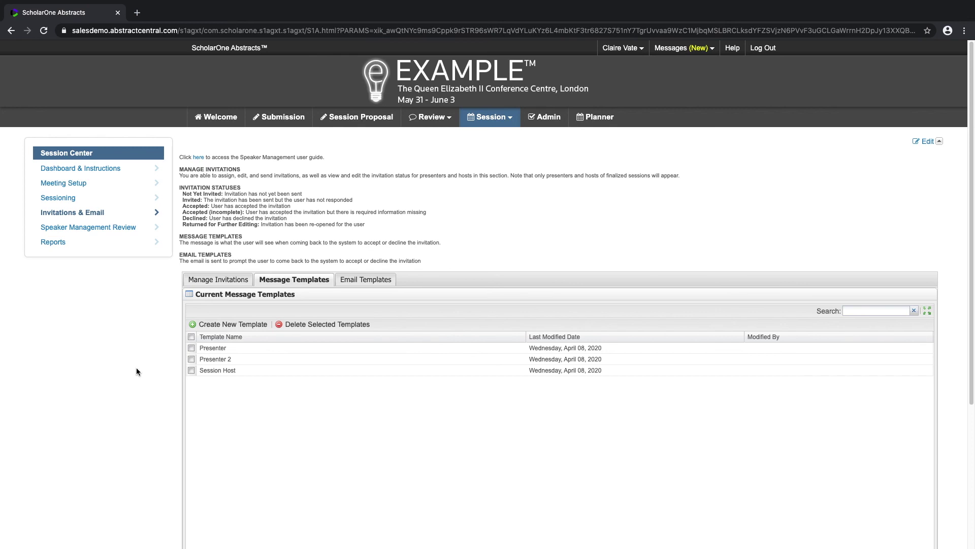
left_click(159, 244)
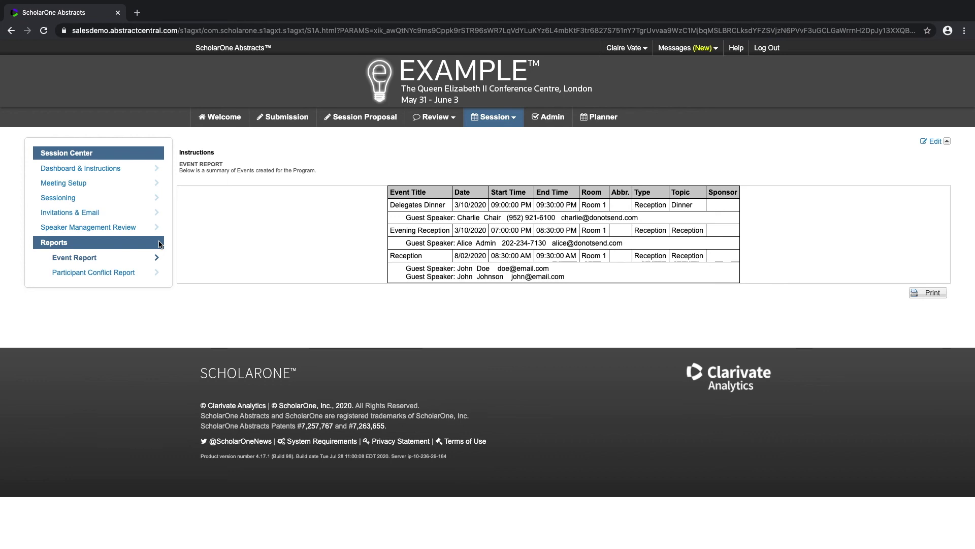
Open the Participant Conflict Report and select session types and topics through Research Applications for Practice
left_click(159, 276)
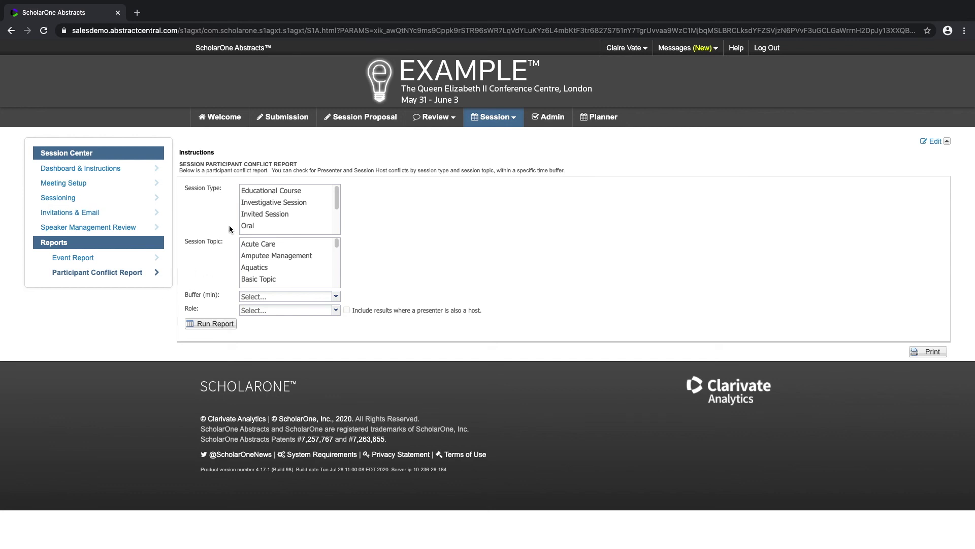
left_click(276, 192)
left_click_drag(336, 193, 335, 220)
left_click(295, 230, "shift")
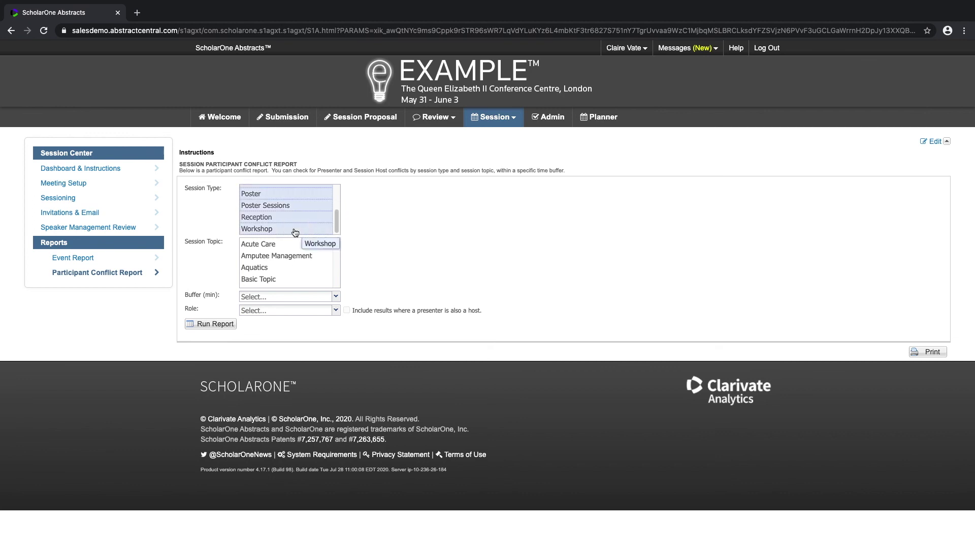
left_click_drag(335, 244, 335, 279)
left_click(321, 280, "shift")
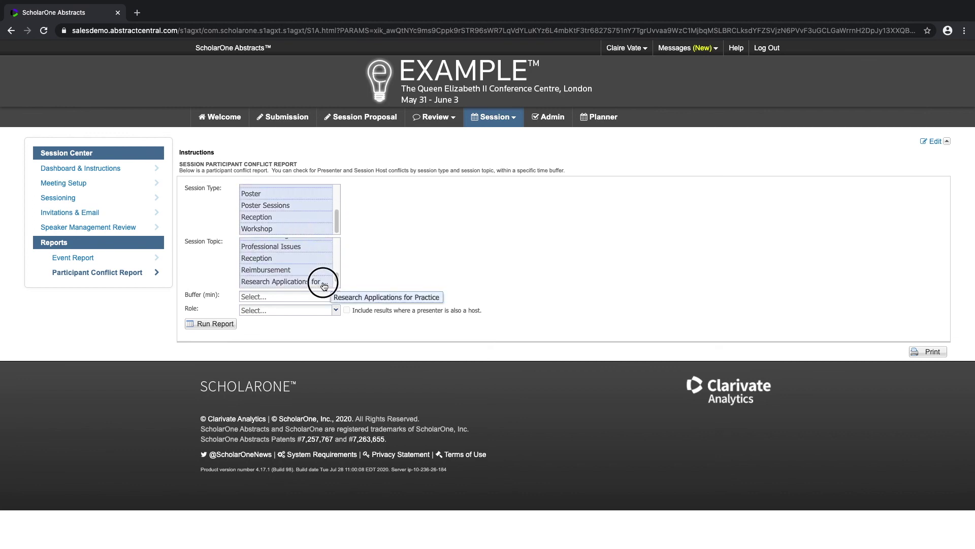
Set a 30-minute buffer with roles Presenters and Session Hosts, and run the report
left_click(336, 296)
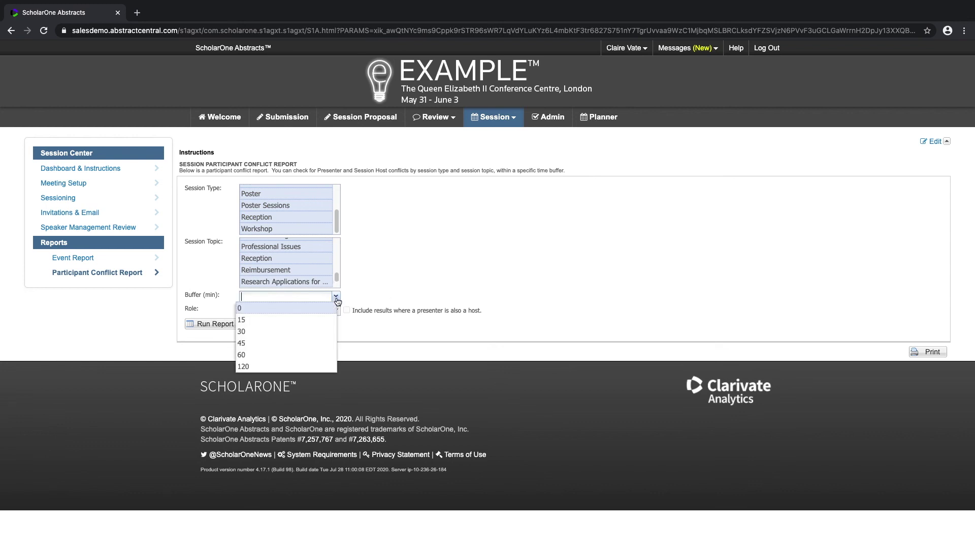
left_click(300, 331)
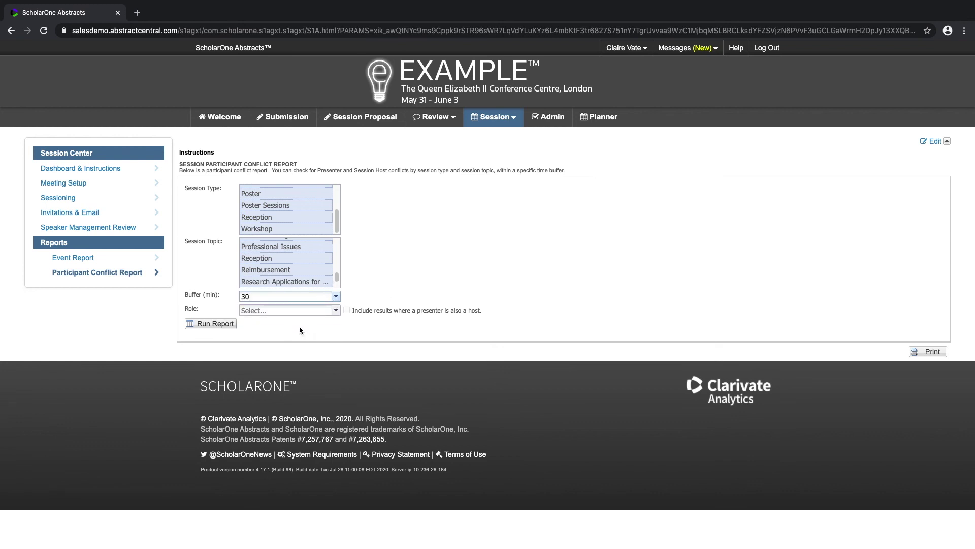
left_click(335, 311)
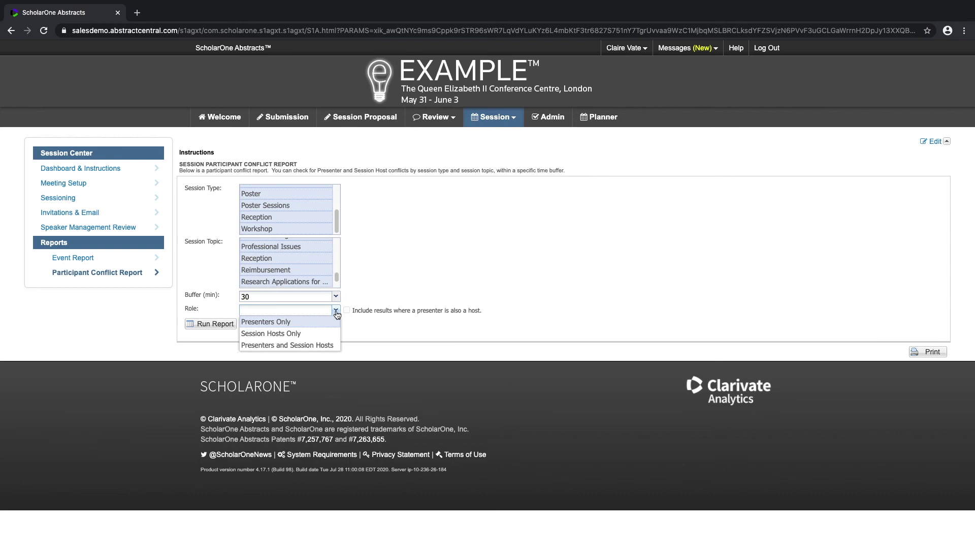
left_click(324, 345)
left_click(215, 326)
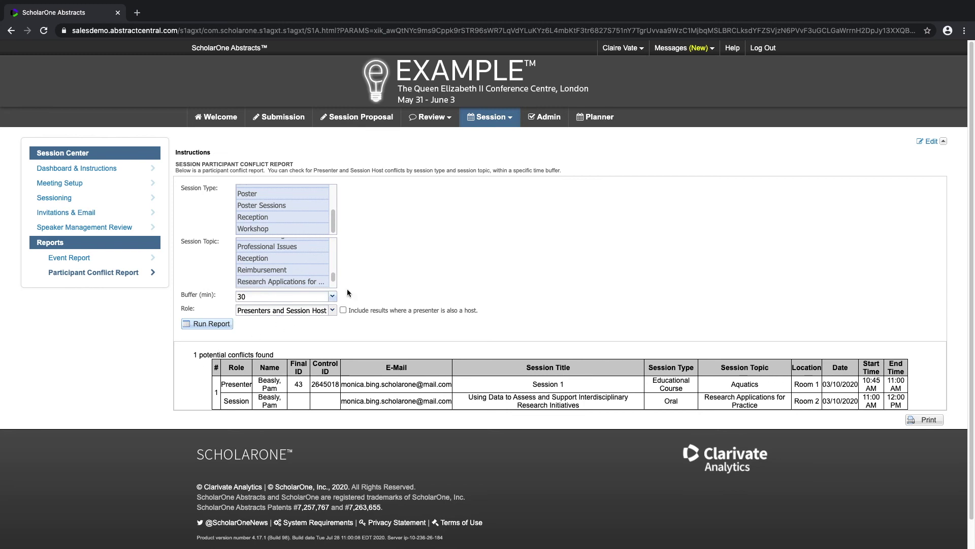
Check the Admin dashboard's Submission, Review/Decision and Sessioning summaries, then open abstract Search
left_click(562, 123)
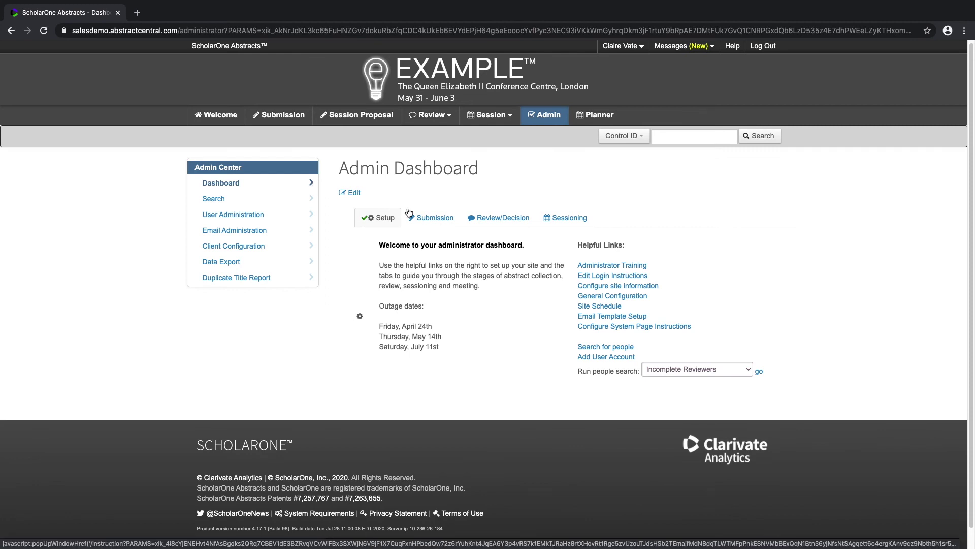
left_click(456, 223)
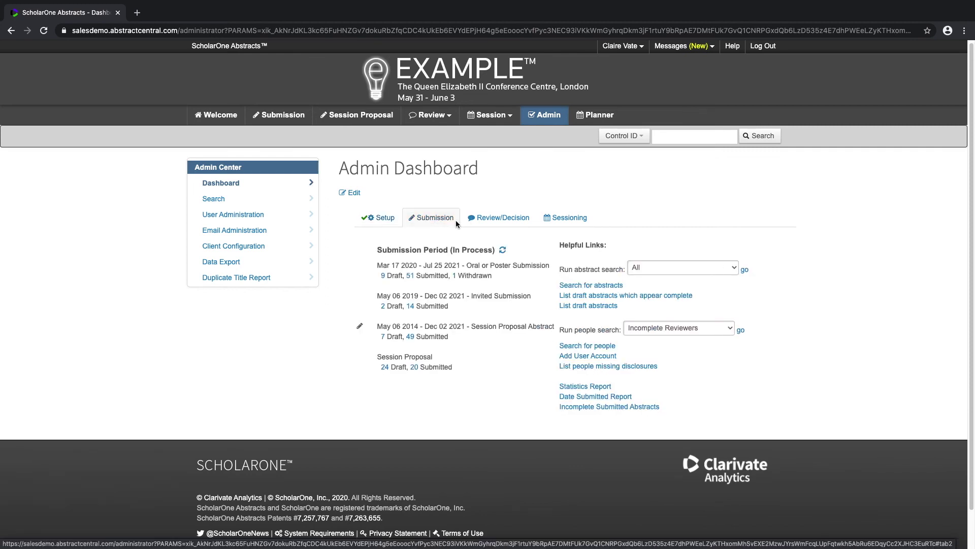
left_click(523, 220)
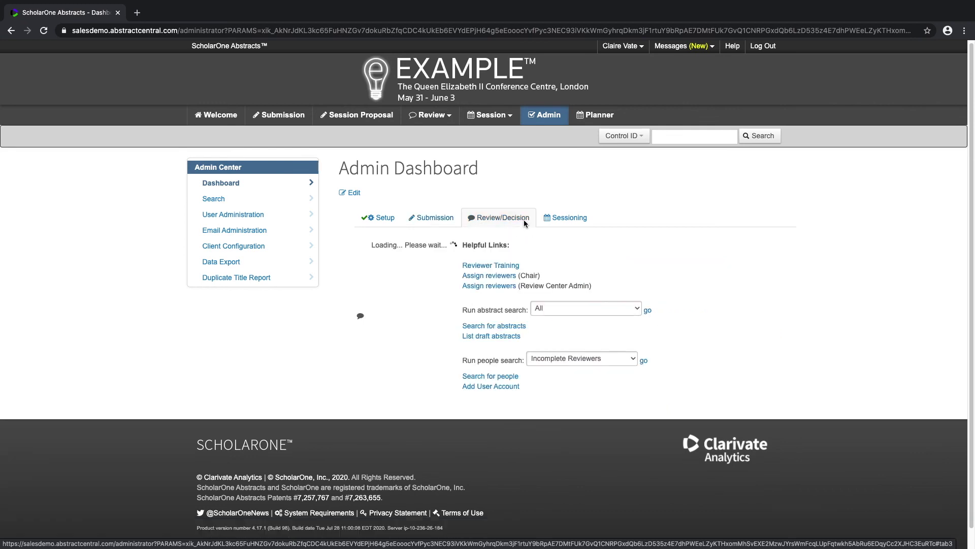
left_click(589, 222)
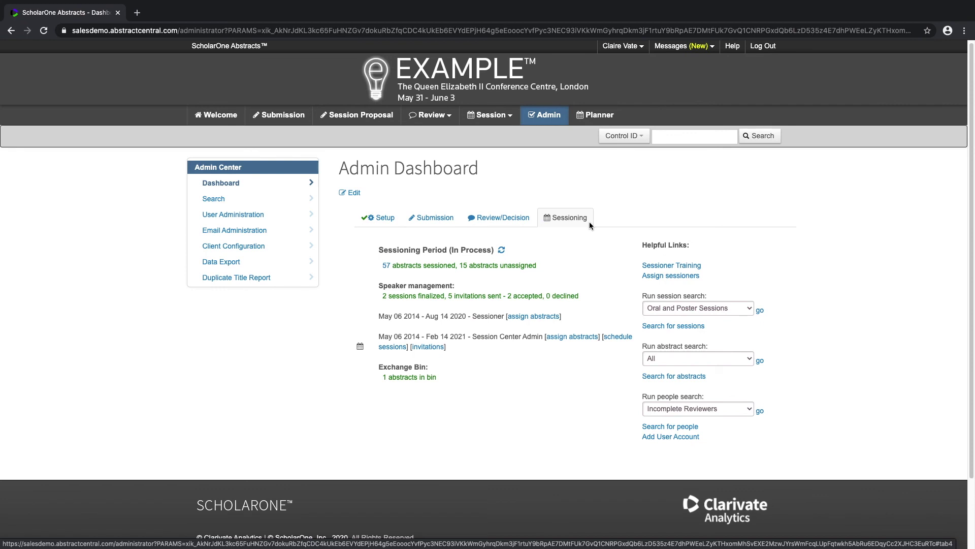
left_click(313, 200)
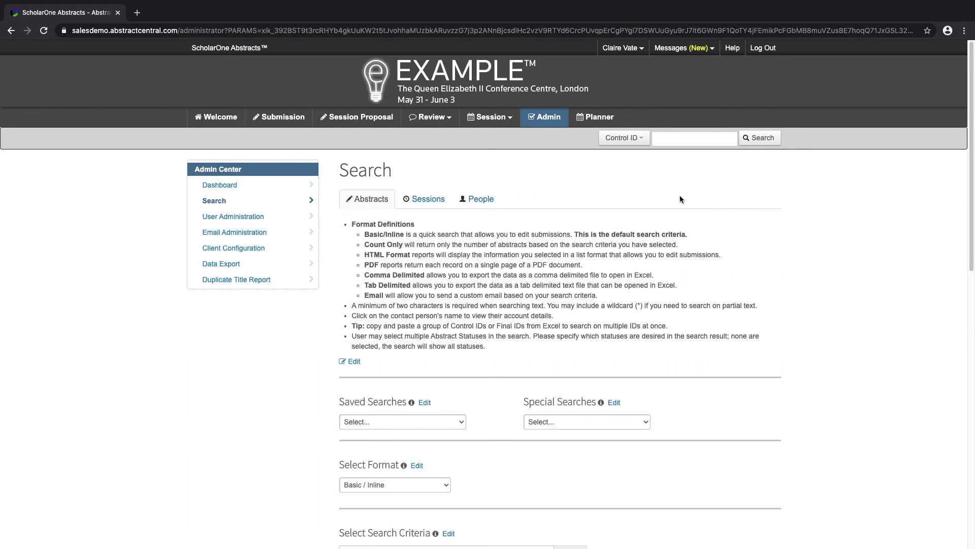
Browse the User Administration, Merge Duplicate Users and Search for User pages, ending on System Email Templates
mouse_move(971, 196)
left_mouse_down()
mouse_move(970, 439)
mouse_move(971, 192)
left_mouse_up()
left_click(313, 219)
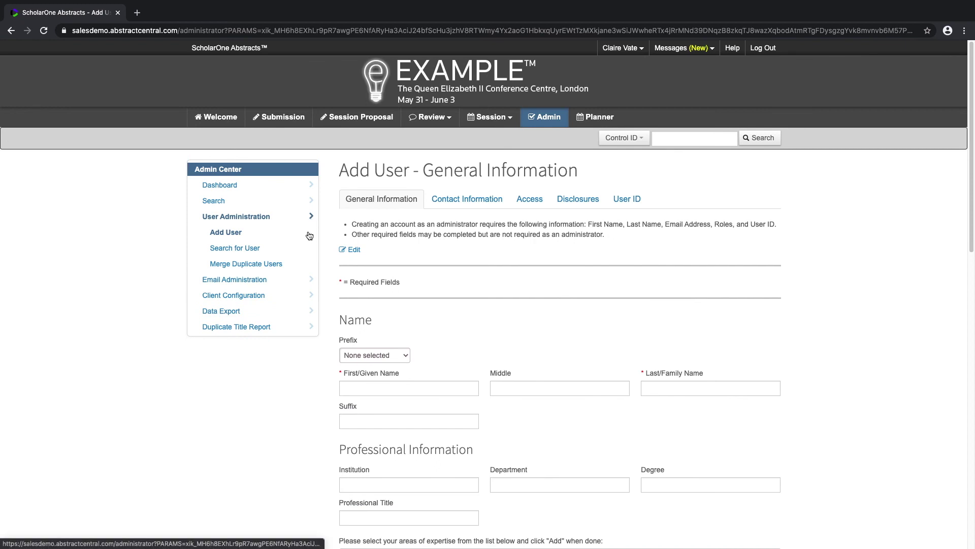
left_click(283, 269)
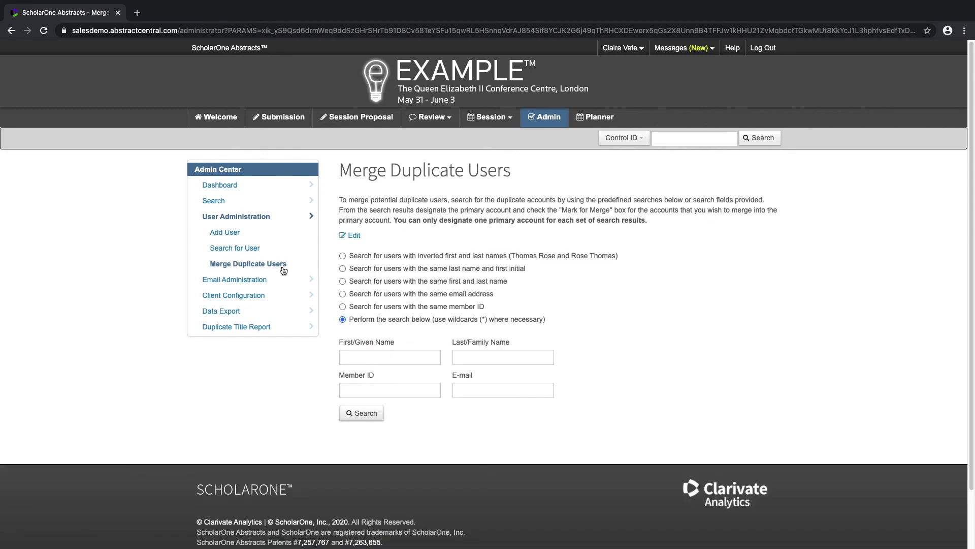
left_click(261, 252)
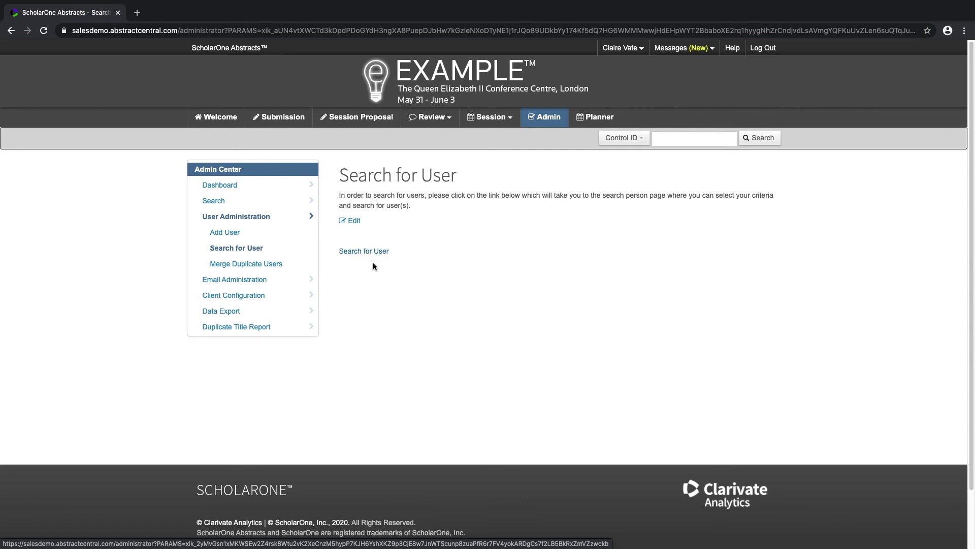
left_click(314, 281)
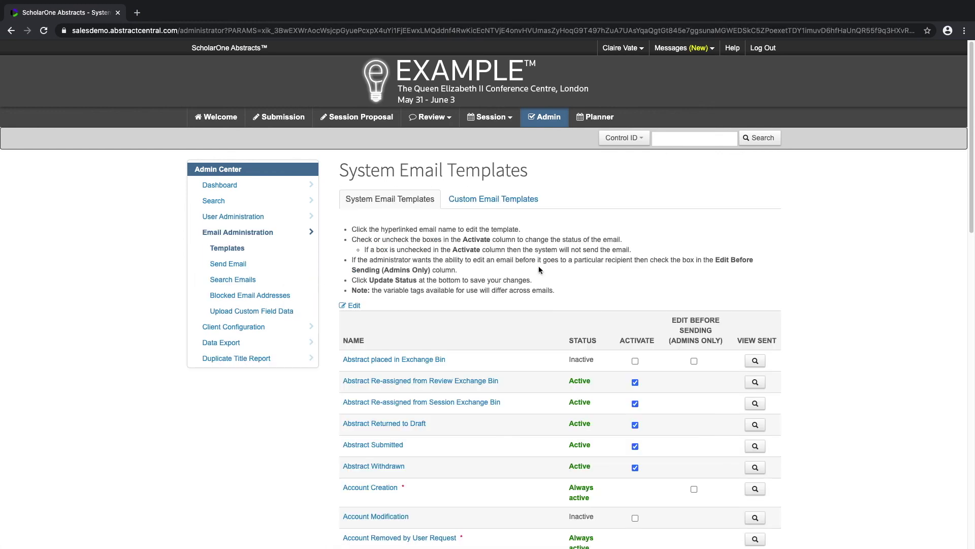
Scroll the system email templates, then list the six custom templates such as Abstract Draft Reminder
left_click_drag(968, 210, 969, 311)
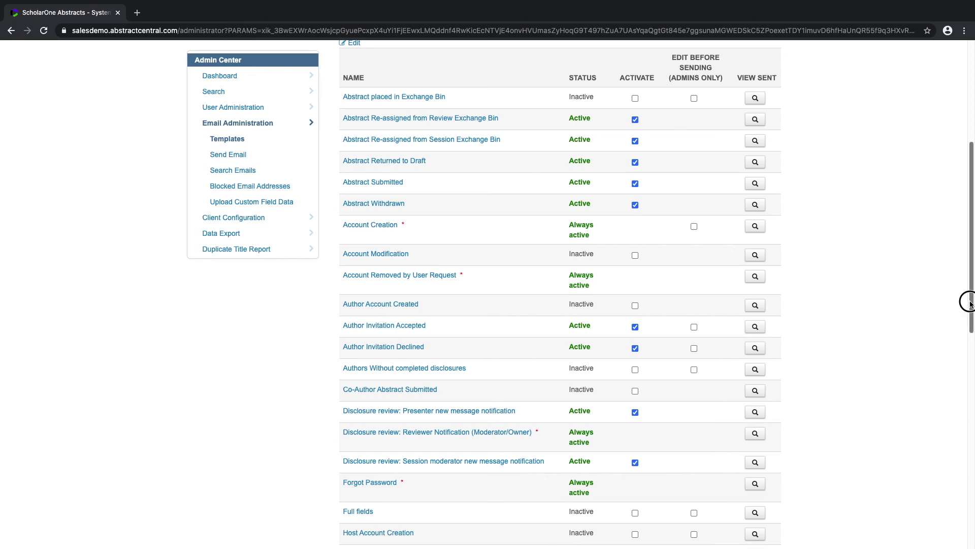
left_click_drag(970, 304, 970, 203)
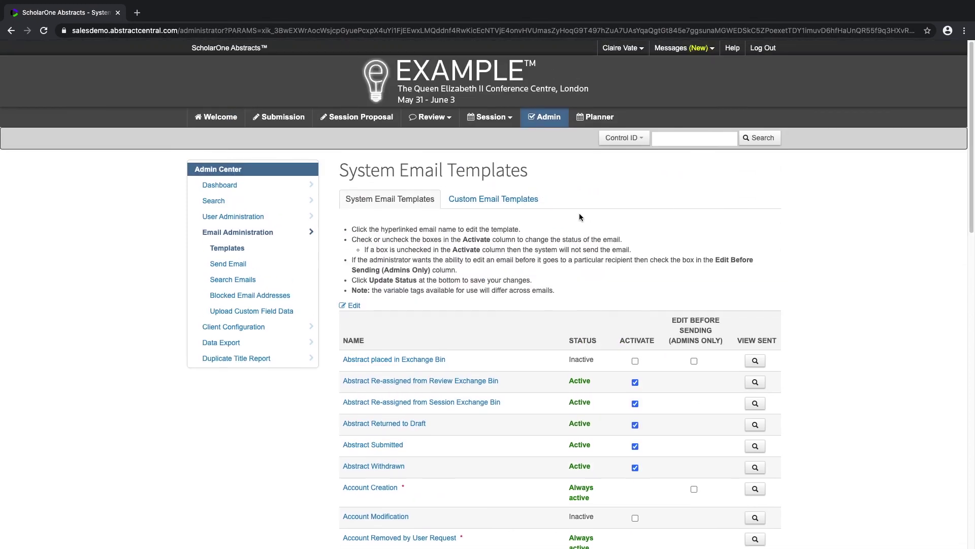
left_click(540, 204)
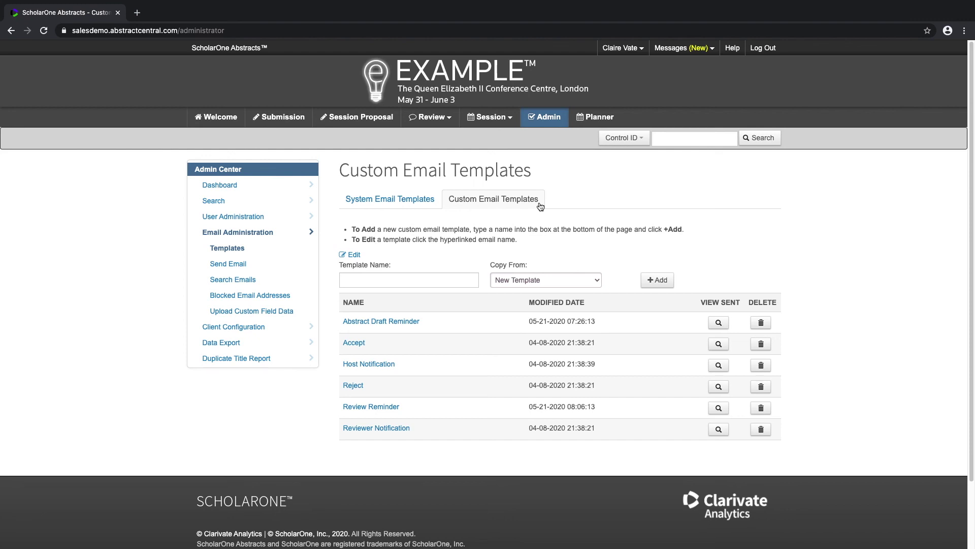
View the Send Email, Search Emails and Blocked Email Addresses (two records) pages, then Site Information
left_click(245, 269)
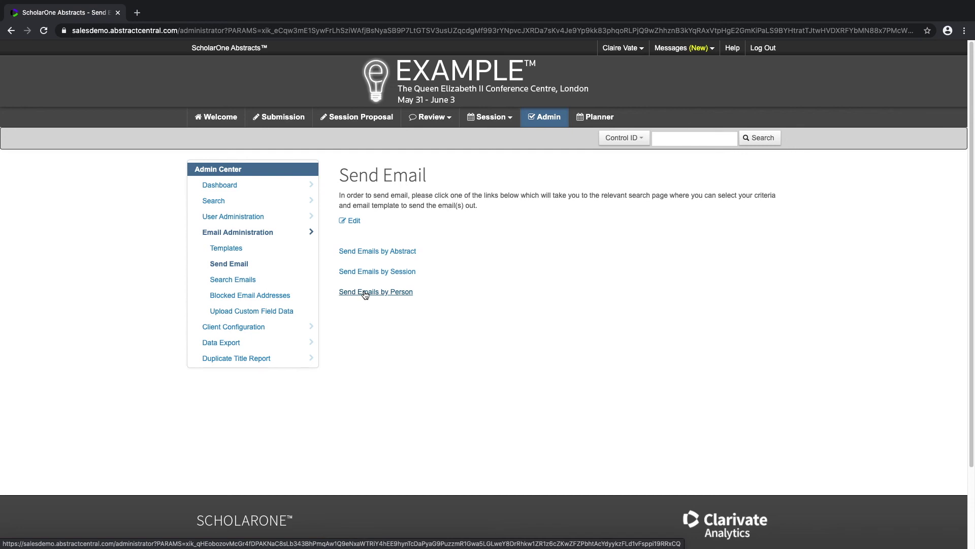
left_click(256, 284)
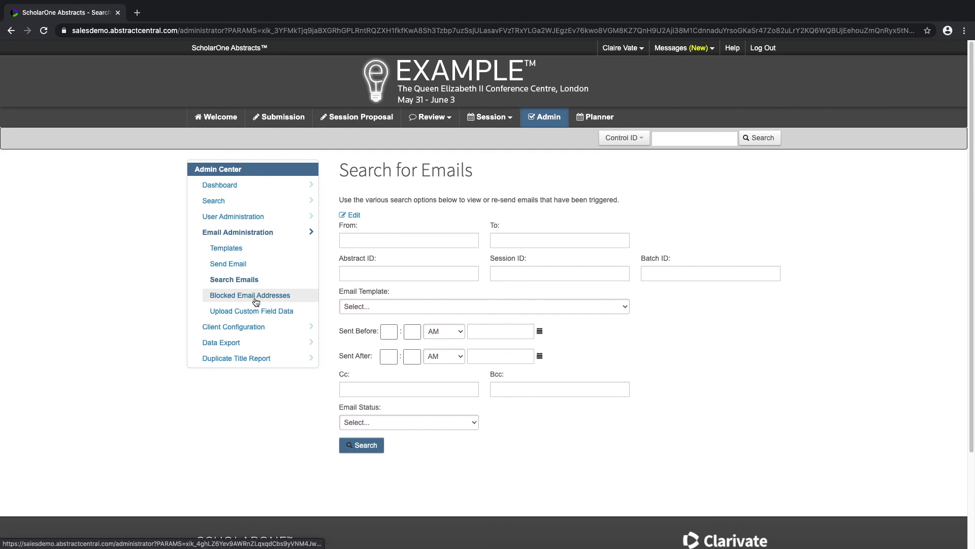
left_click(255, 299)
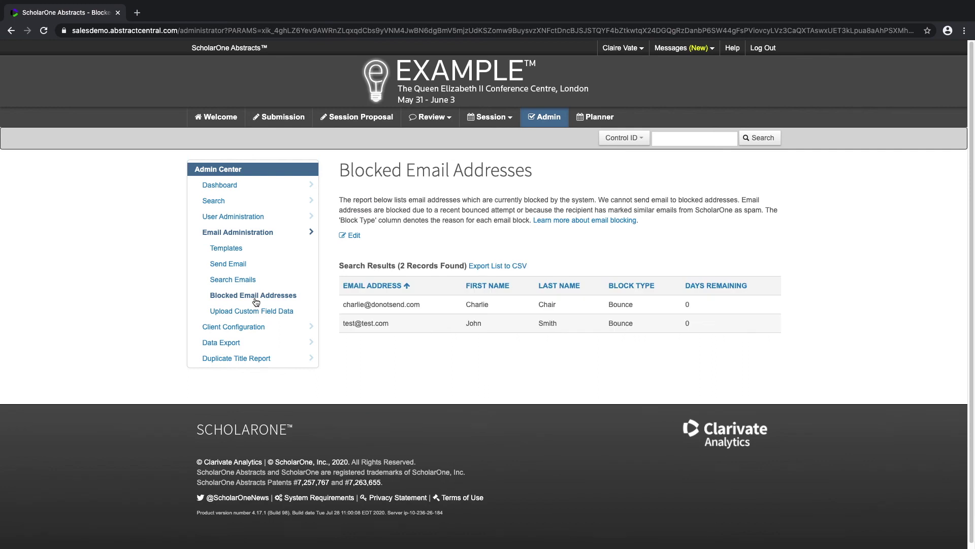
left_click(265, 333)
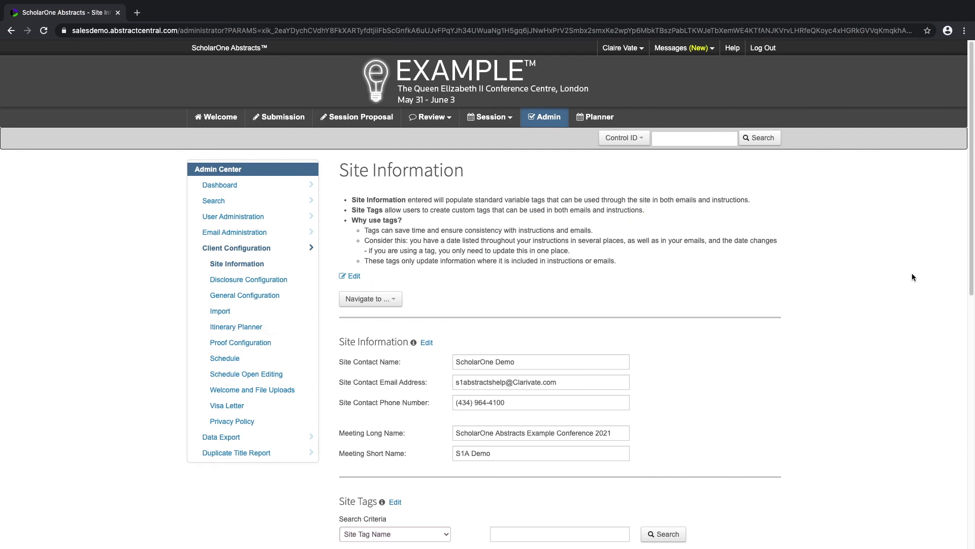
Scroll the Site Information page down to Site Tags and back up to the contact details
left_click_drag(971, 250, 971, 432)
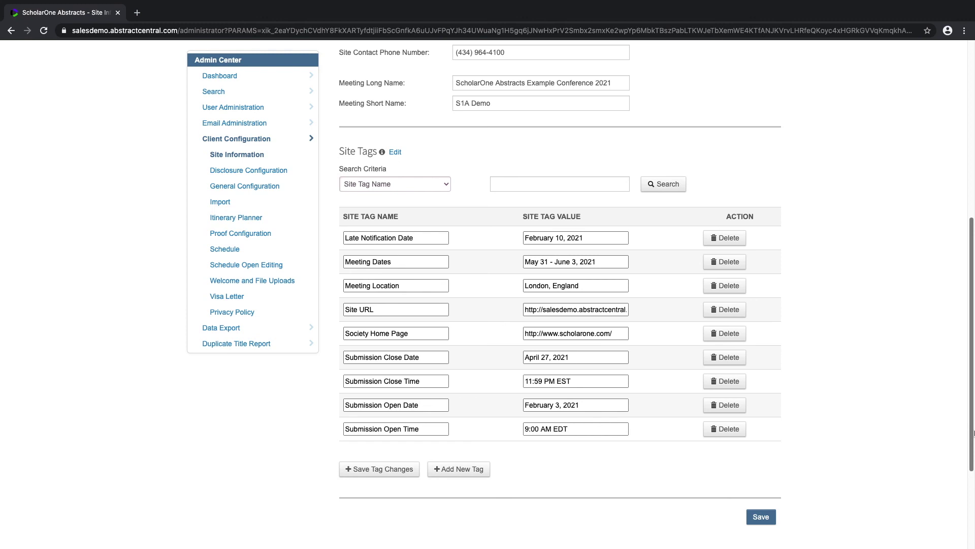
left_click_drag(972, 431, 970, 246)
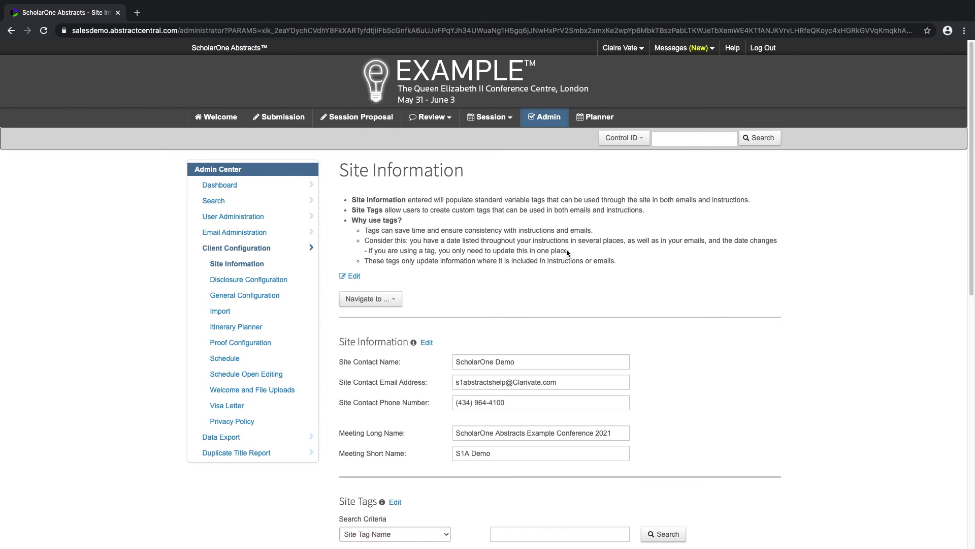
Review General Configuration down to the announcement extending the abstracts deadline to 1 July 2020
left_click(281, 301)
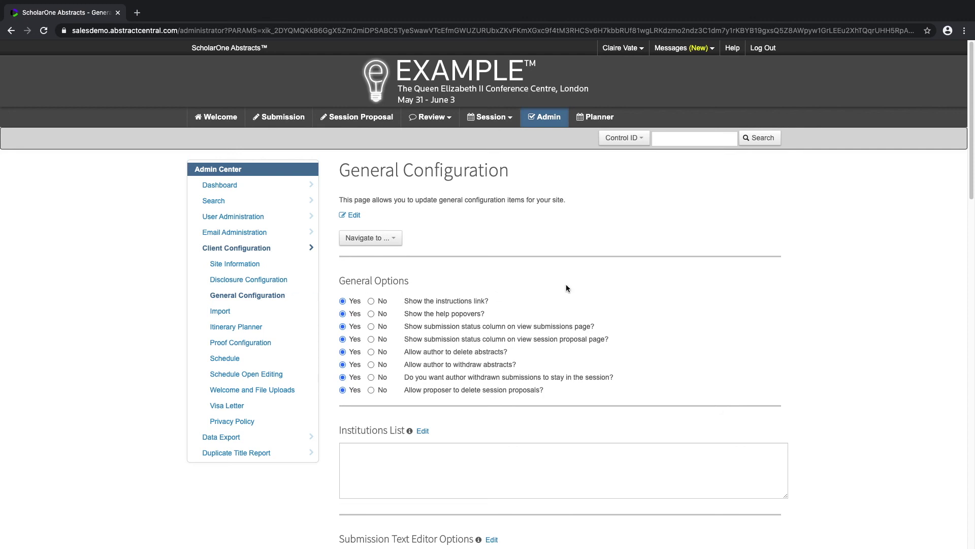
left_click_drag(971, 146, 971, 300)
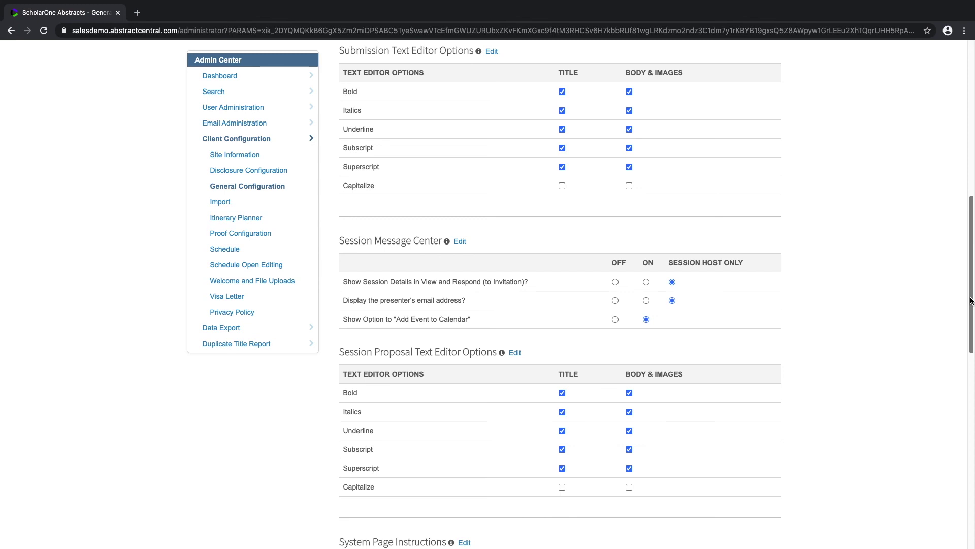
left_click_drag(971, 301, 970, 444)
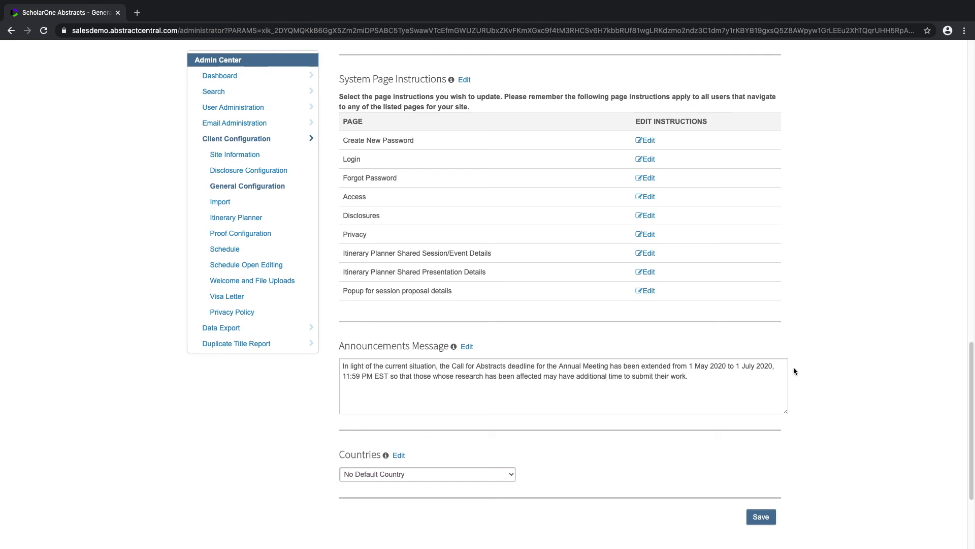
Check the Proof Configuration roles, keeping Sessioner selected, then view the Schedule of role dates
left_click(271, 240)
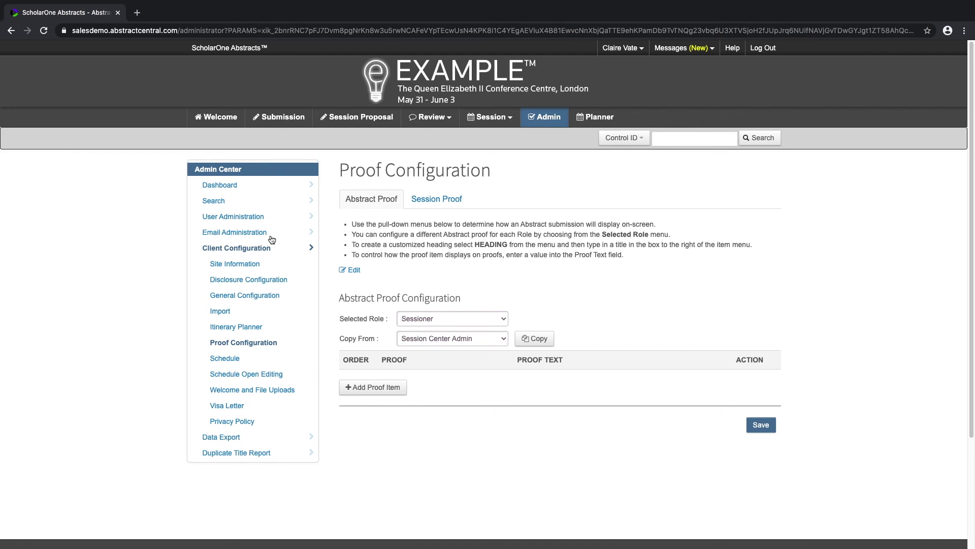
left_click(504, 319)
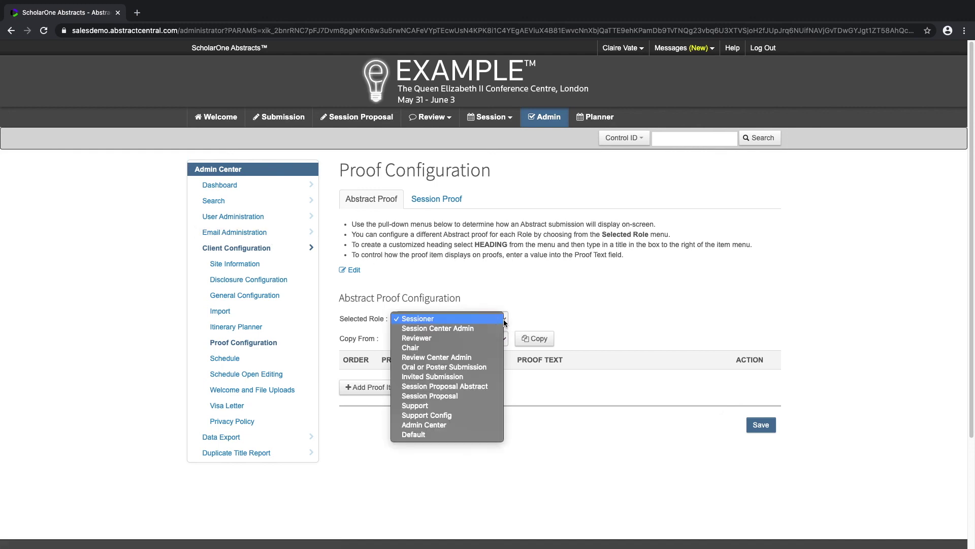
left_click(505, 321)
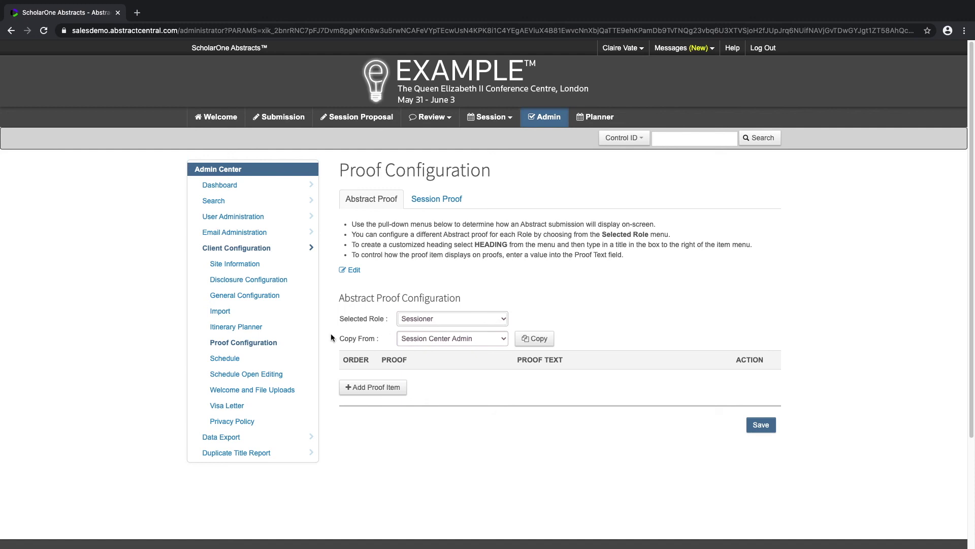
left_click(244, 362)
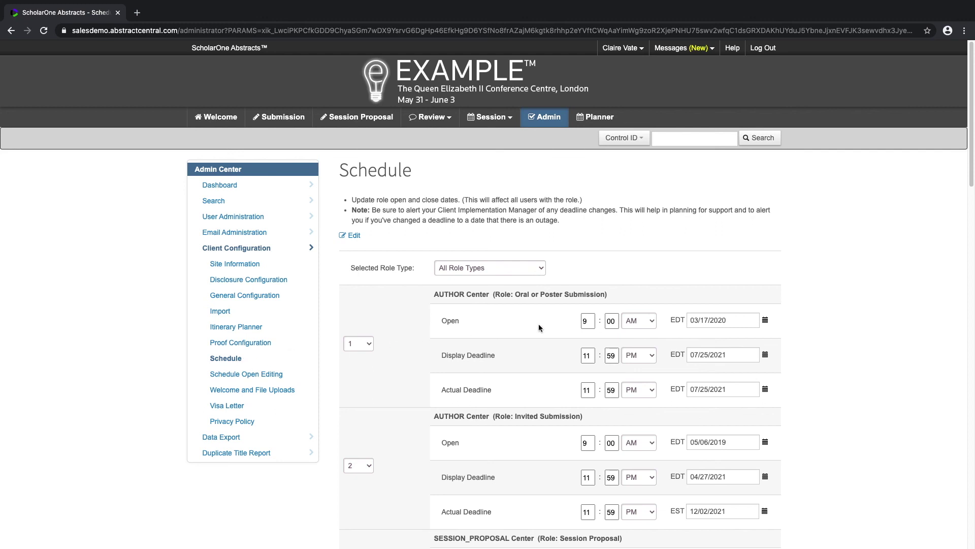
mouse_move(971, 144)
left_mouse_down()
mouse_move(971, 467)
mouse_move(971, 133)
left_mouse_up()
left_click(295, 393)
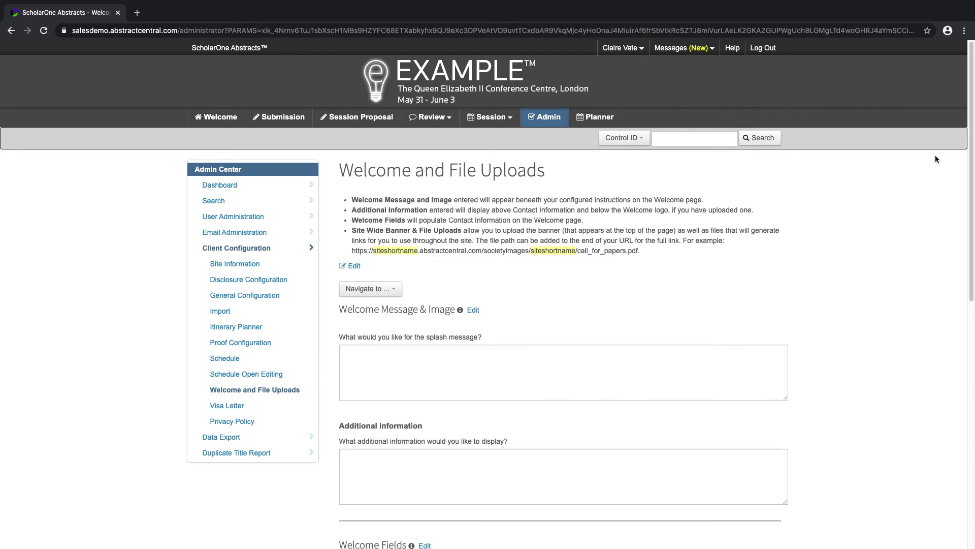
Scroll through Welcome and File Uploads, check the empty Privacy Policy, then go to Data Export
left_click_drag(970, 154, 972, 303)
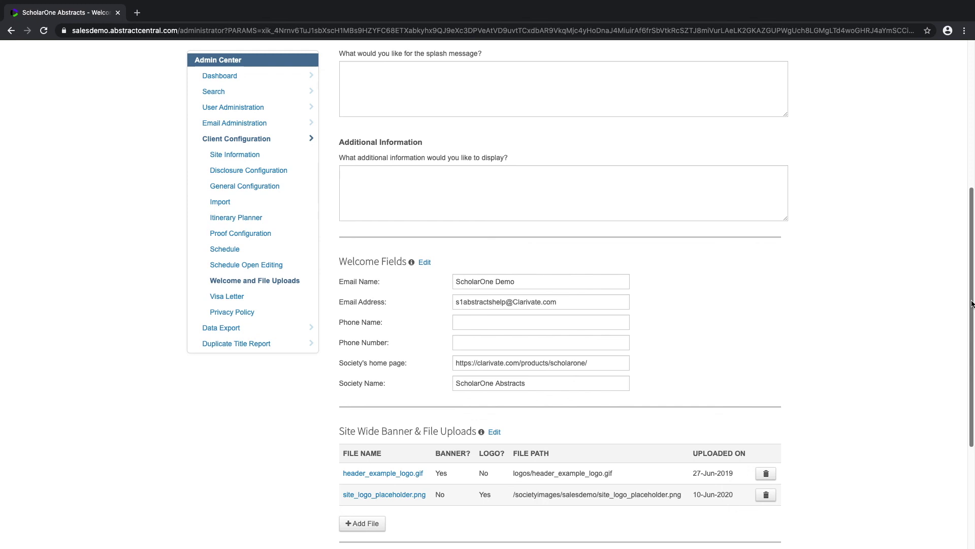
left_click_drag(971, 300, 965, 148)
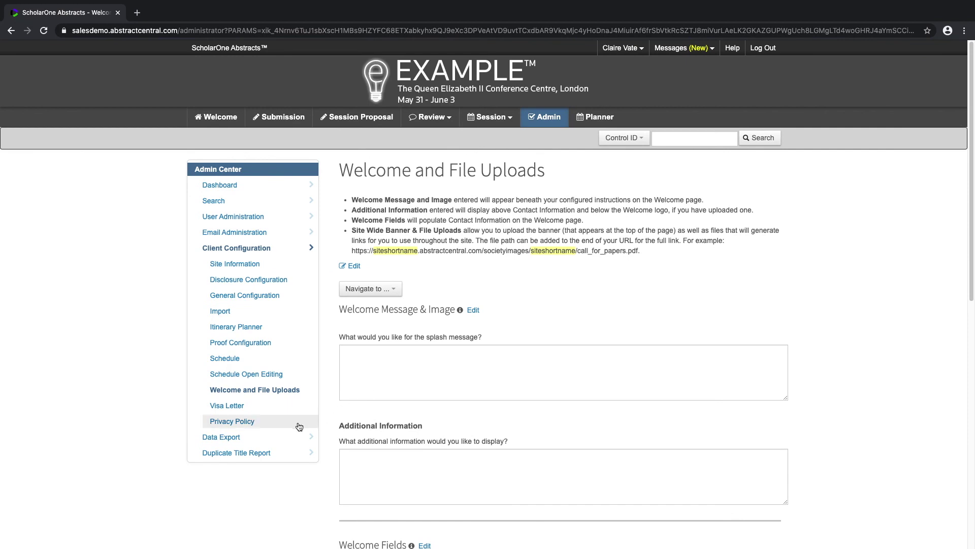
left_click(255, 427)
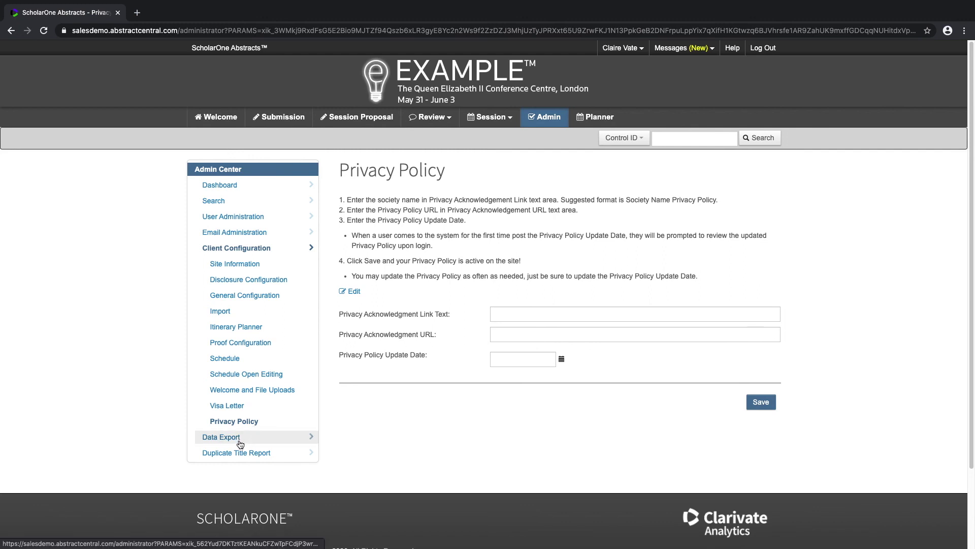
left_click(240, 441)
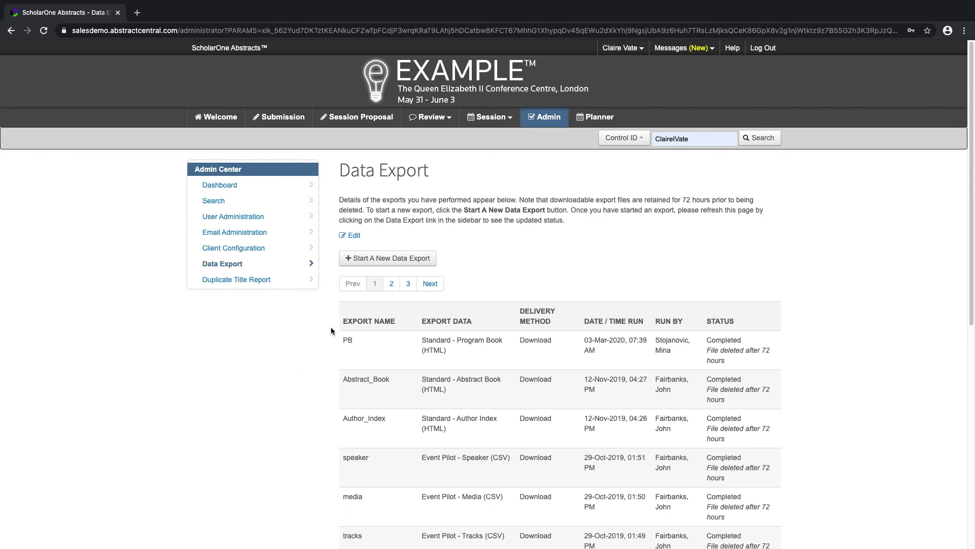
Start a new pre-formatted data export and view the Standard - Abstract Book sample
left_click(429, 259)
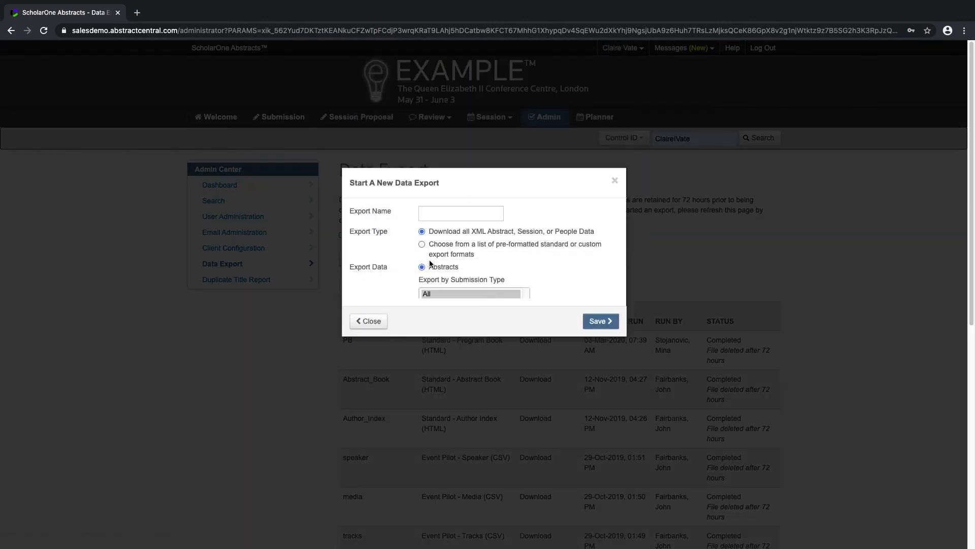
left_click(421, 245)
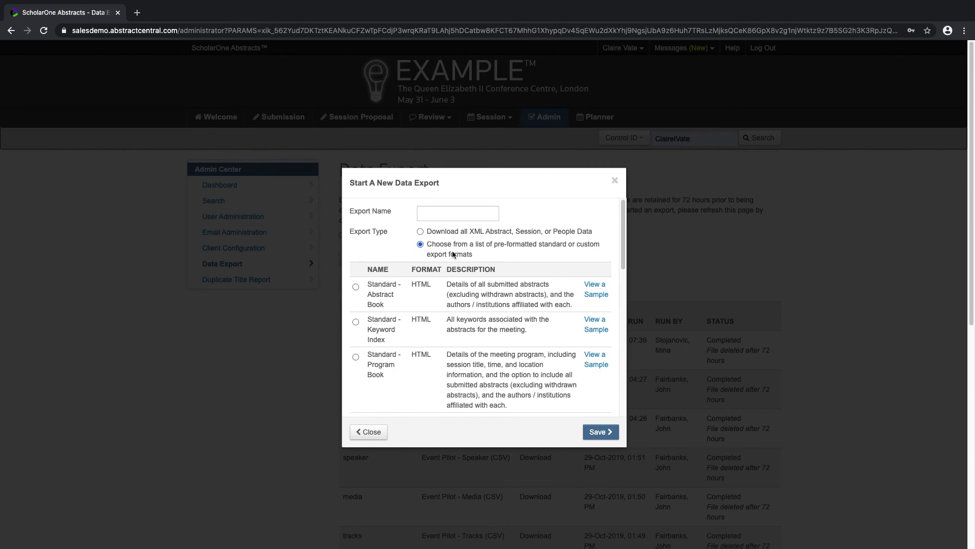
left_click(593, 286)
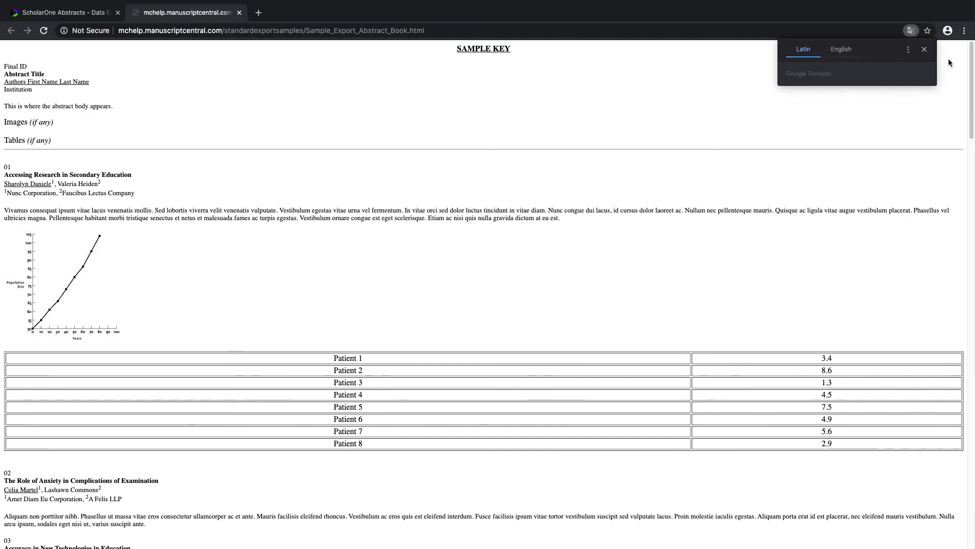
Dismiss the translation offer, skim the sample Abstract Book, and close its tab
left_click(925, 50)
mouse_move(970, 56)
left_mouse_down()
mouse_move(970, 278)
mouse_move(970, 49)
left_mouse_up()
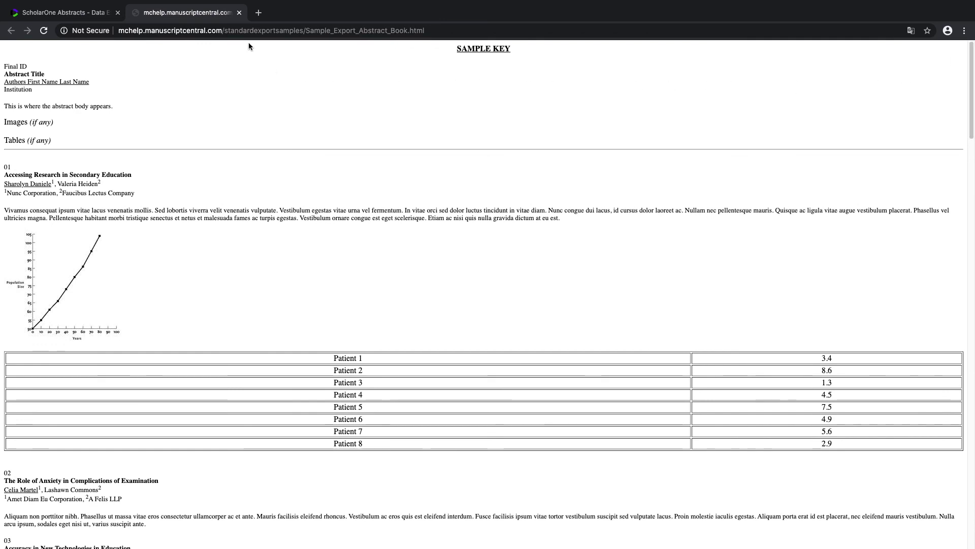
left_click(239, 12)
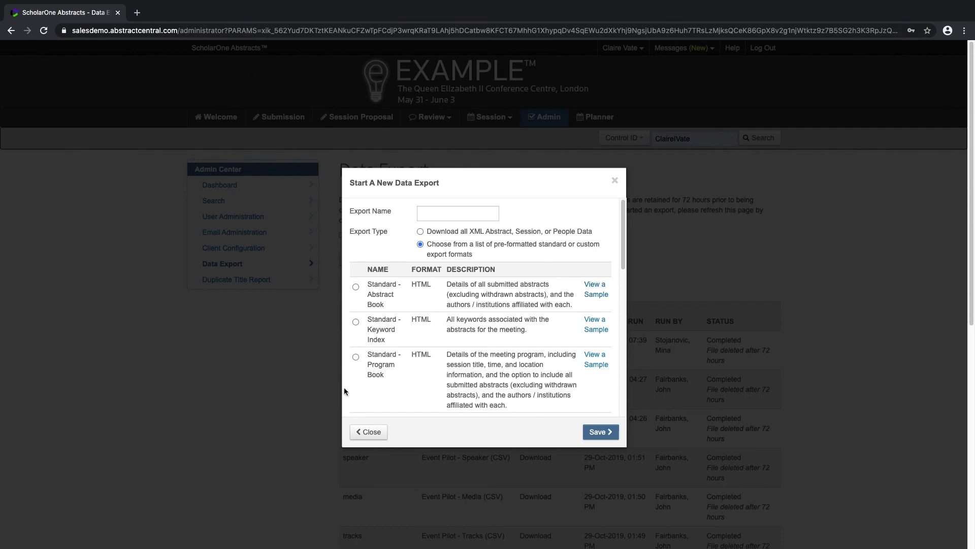
Close the Start A New Data Export dialog without saving and return to the Welcome page
left_click(359, 431)
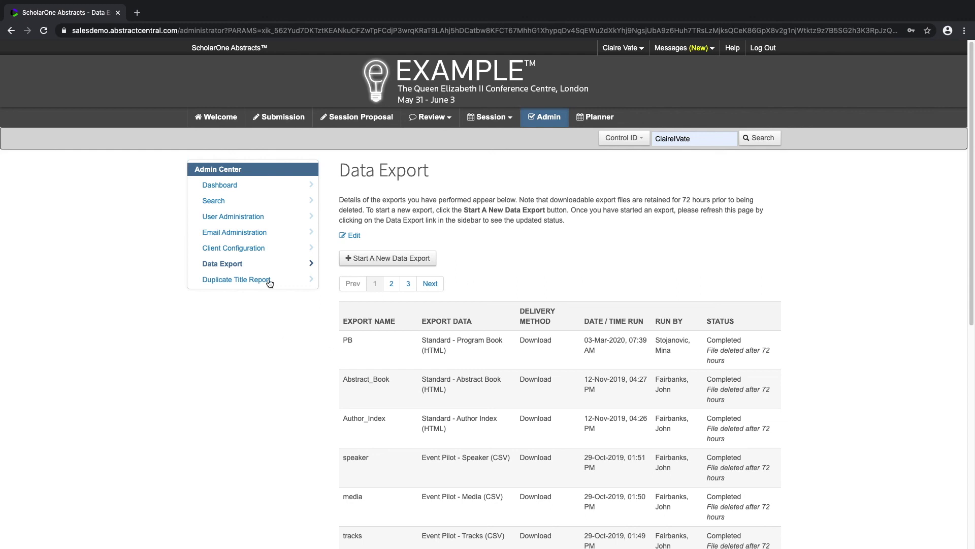
left_click(238, 125)
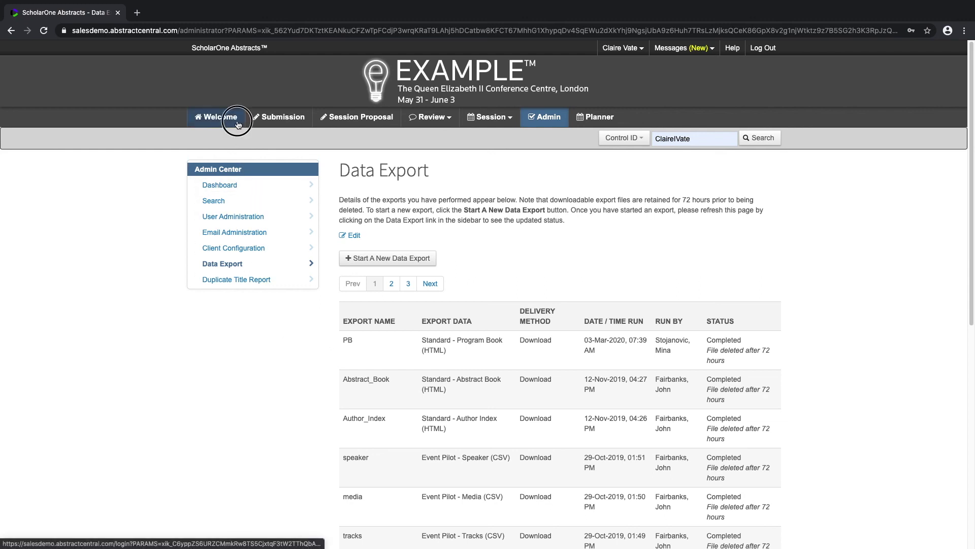